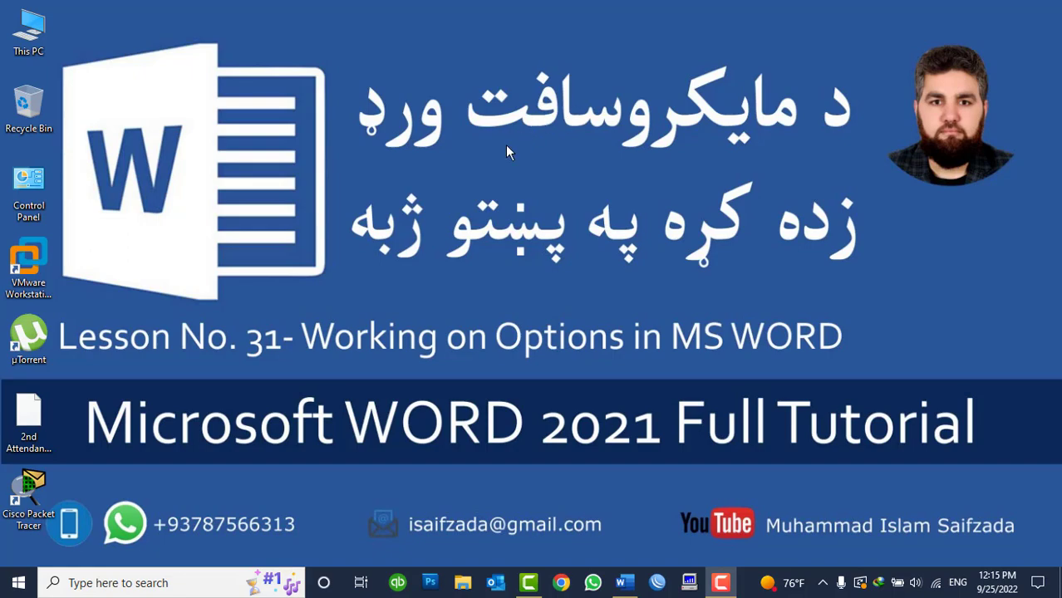
Step: Refresh the desktop, bring up the blank Word Document1, and show its File start screen
right_click(505, 145)
left_click(536, 191)
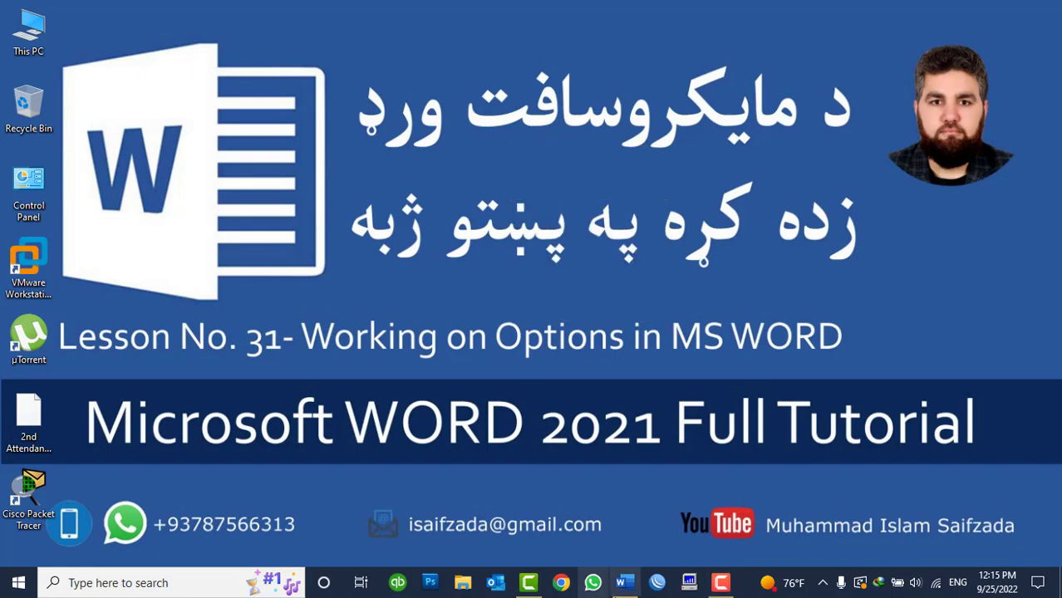
left_click(621, 582)
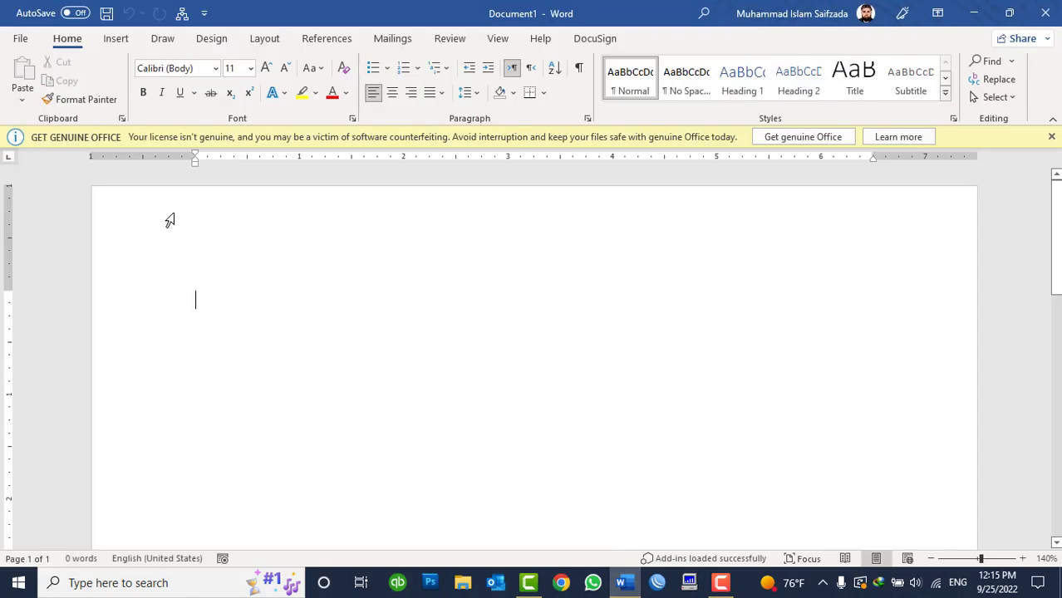
left_click(24, 39)
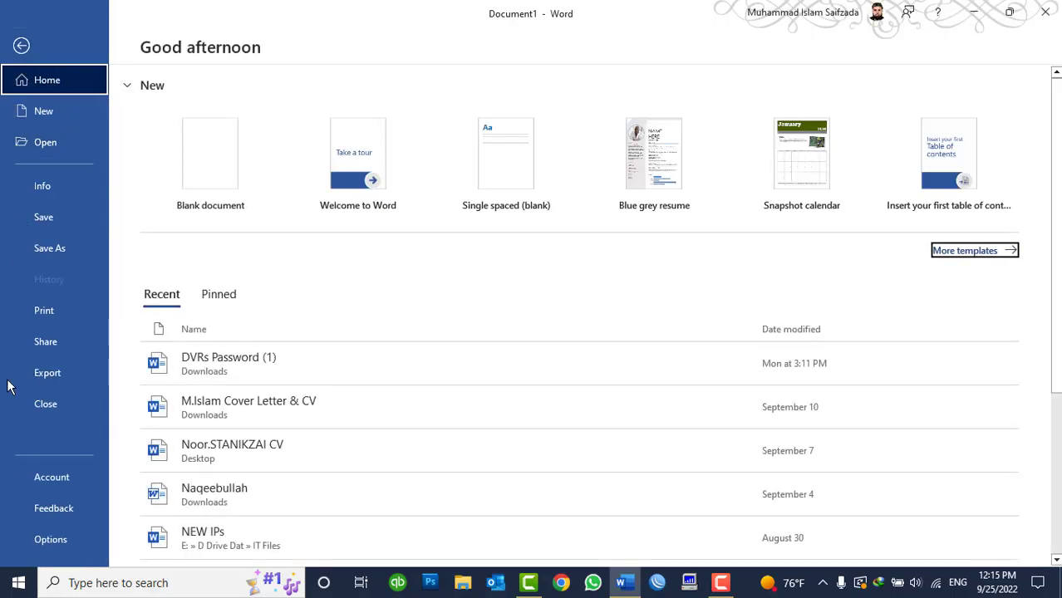
Step: Open Word Options and switch from the Display page to the Proofing page
left_click(29, 539)
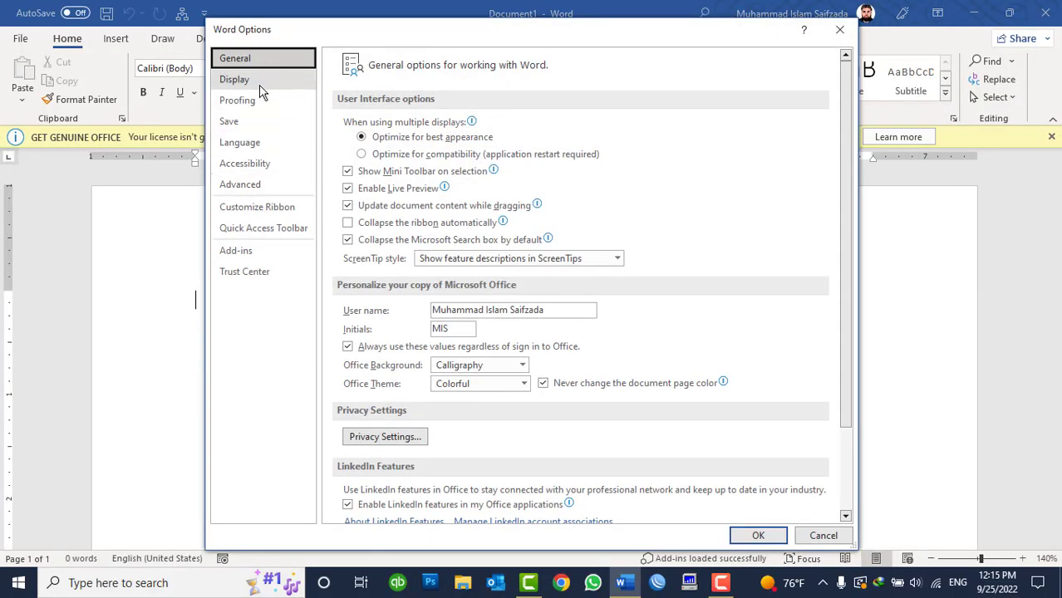
left_click(259, 84)
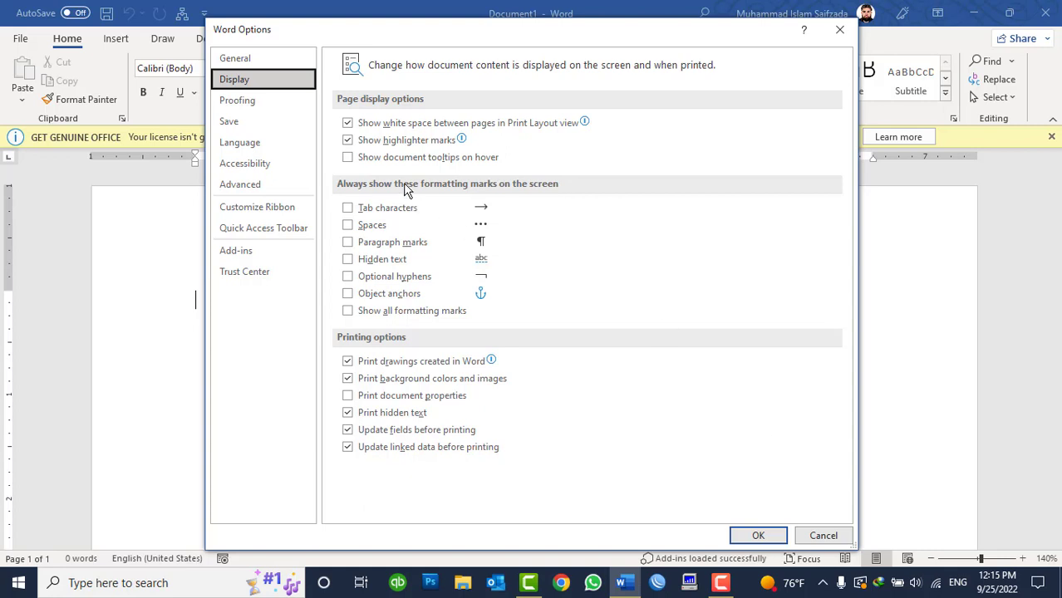
left_click(274, 114)
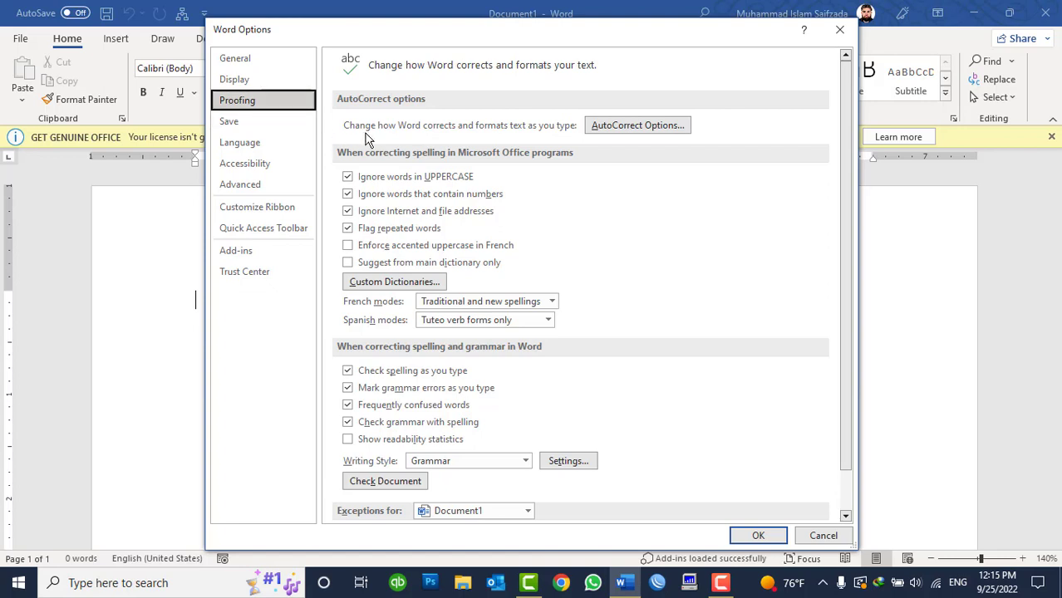
Step: Browse the AutoCorrect dialog's Math AutoCorrect, AutoFormat As You Type and Actions tabs, then close it
left_click(635, 128)
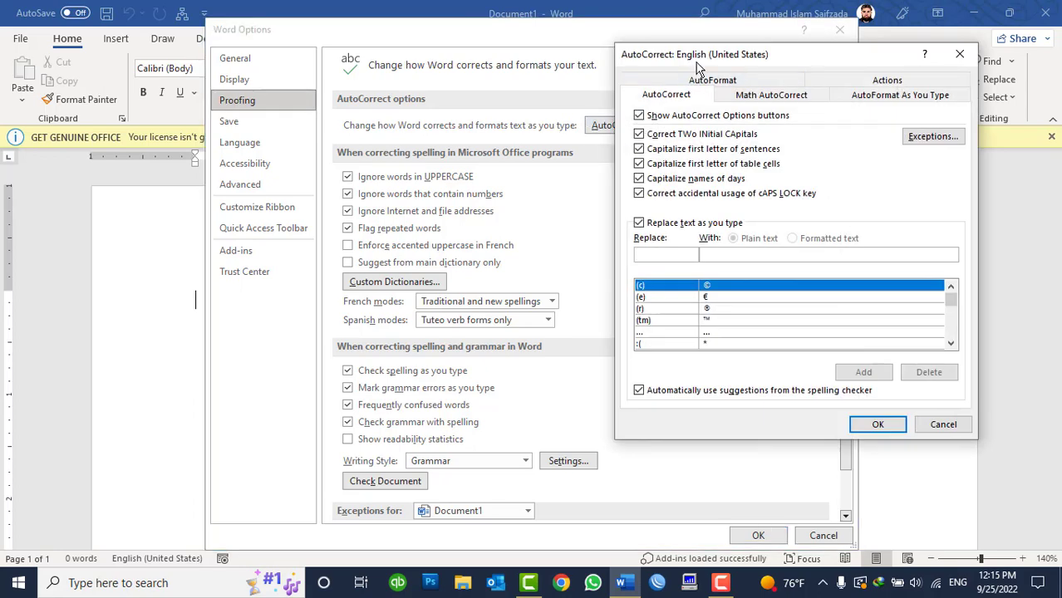
left_click_drag(698, 66, 510, 44)
left_click(581, 73)
left_click(692, 76)
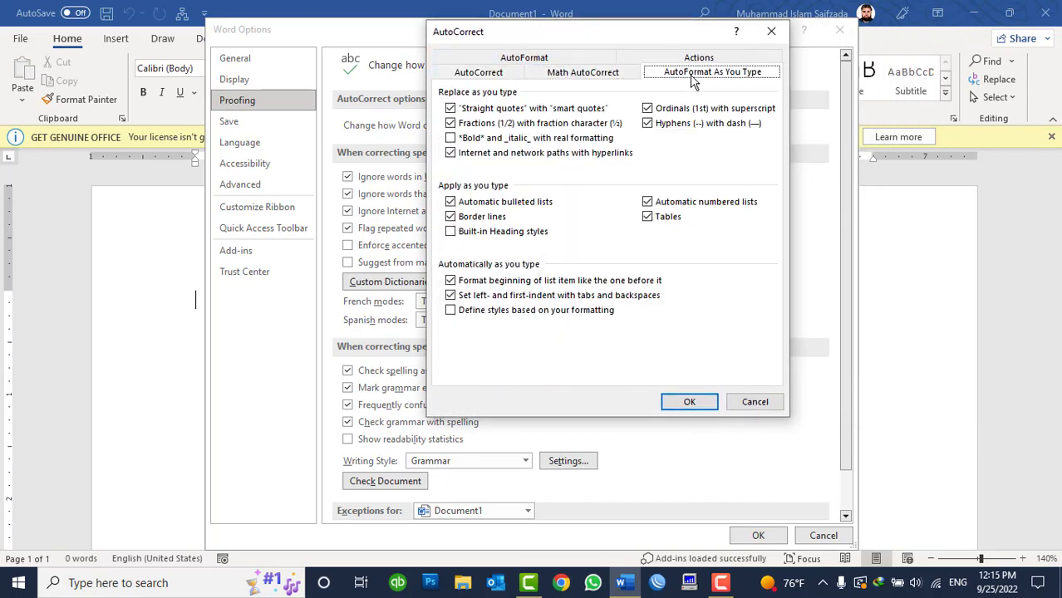
left_click(696, 58)
left_click(504, 60)
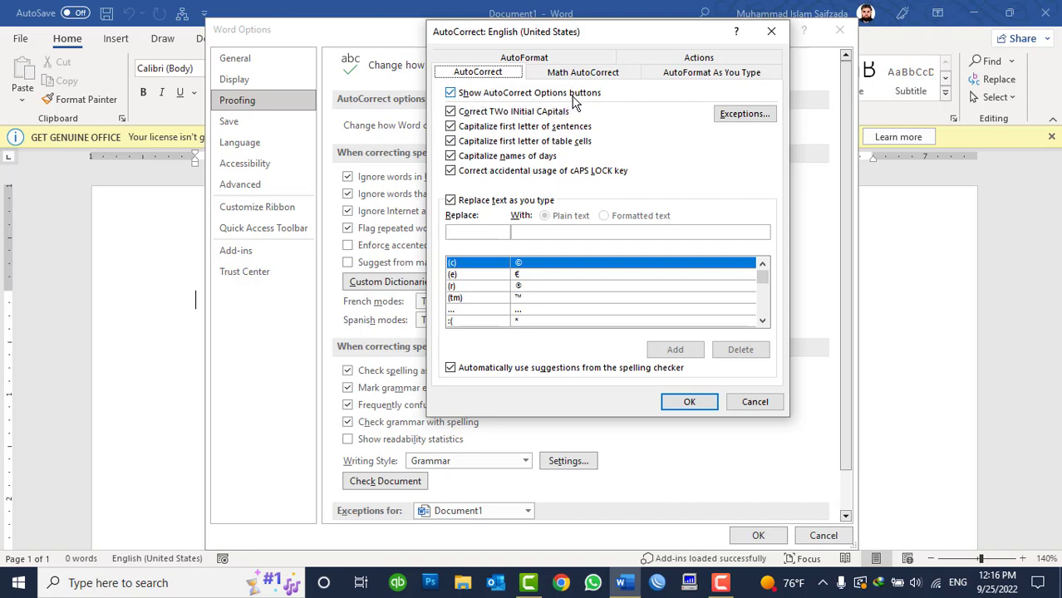
left_click(692, 404)
Step: Close Word Options, then type 'good' so AutoCorrect capitalises it to 'Good', and return to File
left_click(758, 536)
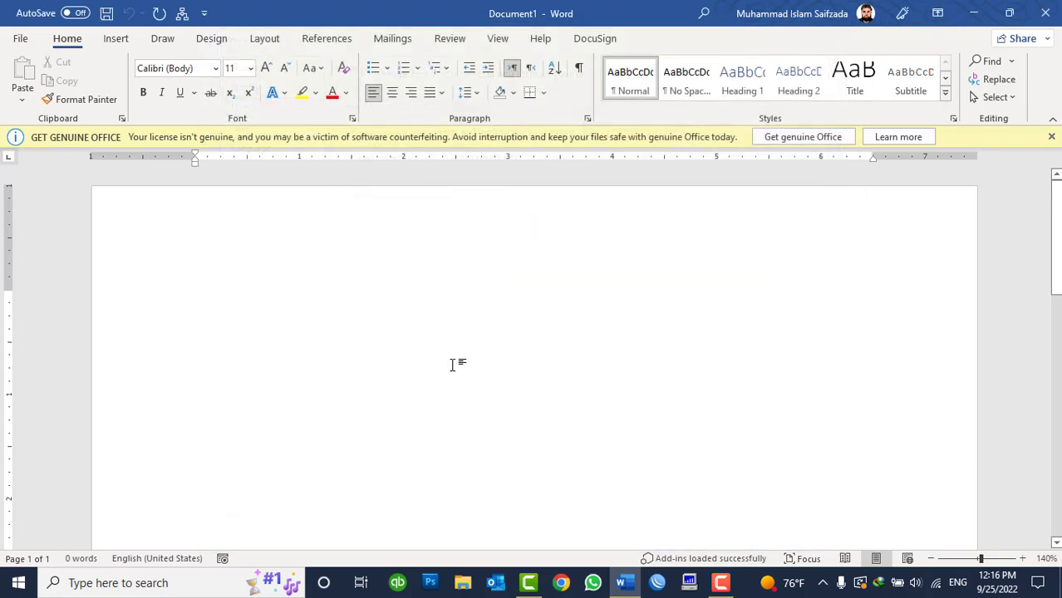
type("gooog")
key("BackSpace")
key("BackSpace")
type("g")
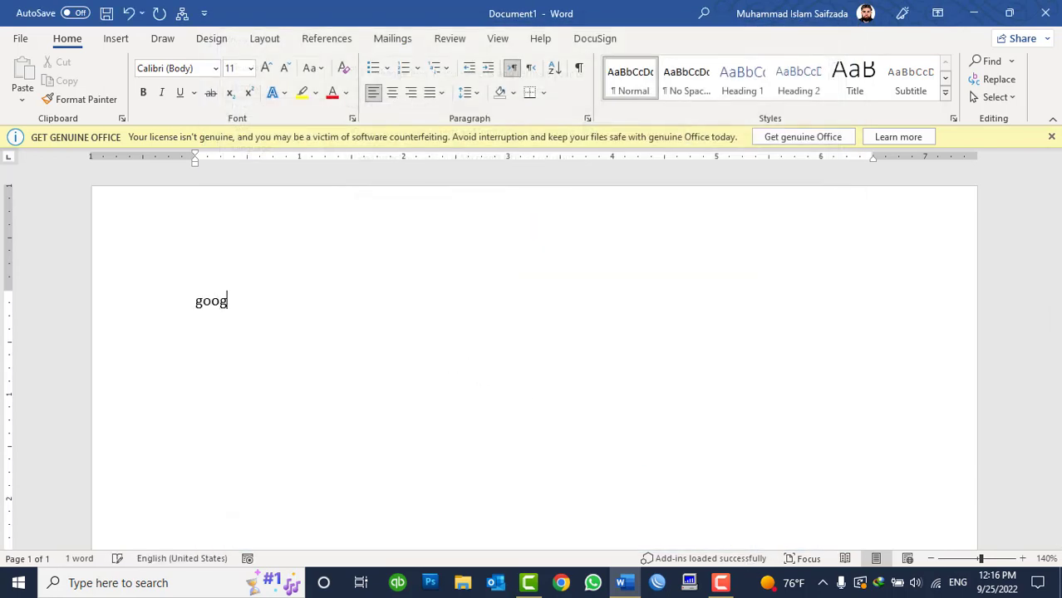
key("BackSpace")
type("f")
key("BackSpace")
type("d")
key("Return")
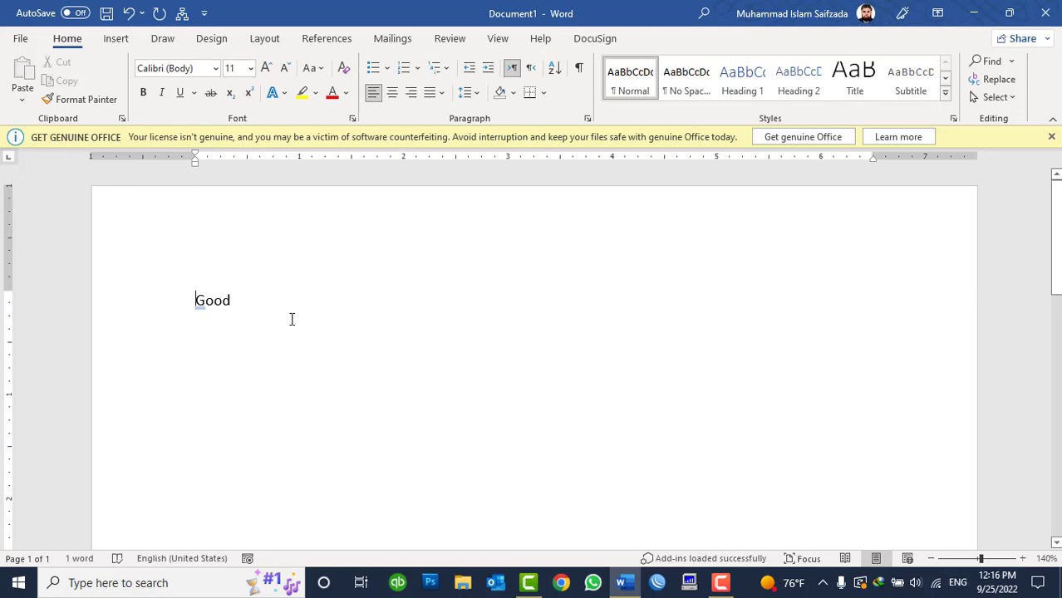
mouse_move(204, 313)
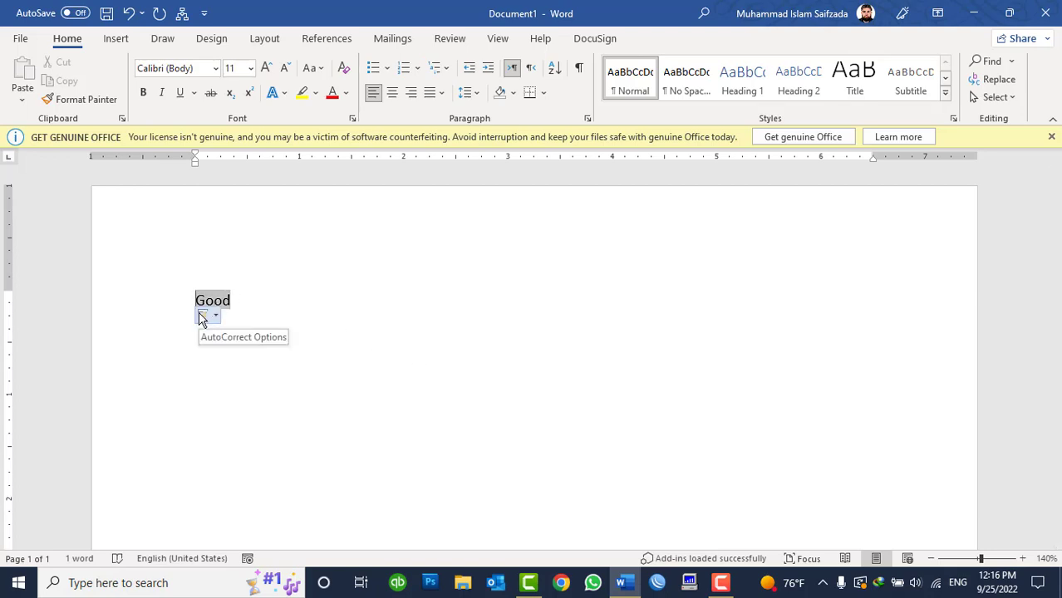
left_click(19, 40)
Step: Turn off 'Show AutoCorrect Options buttons' in the Proofing AutoCorrect options
left_click(33, 539)
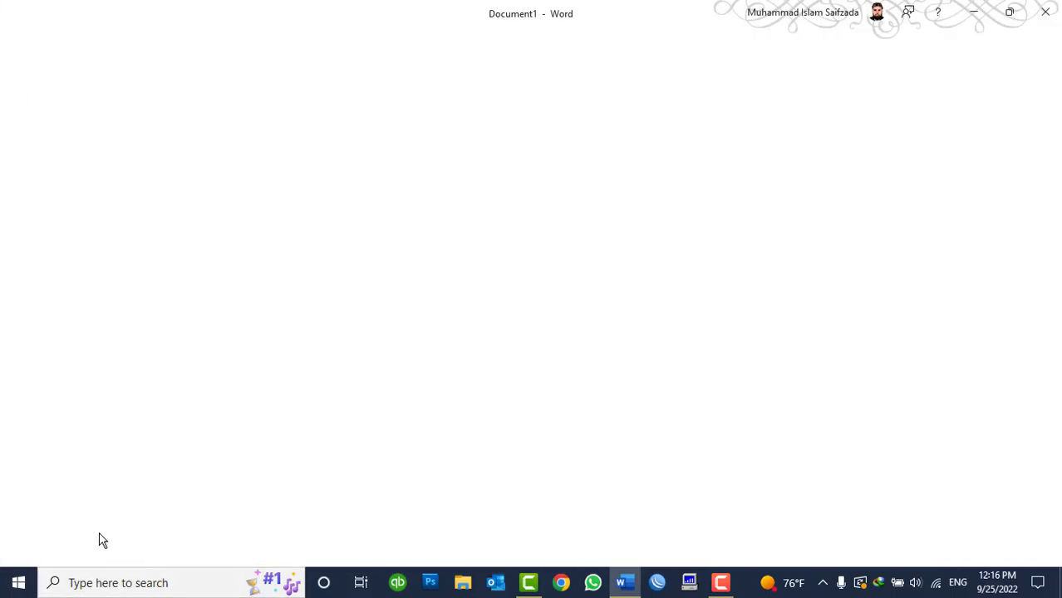
left_click(250, 100)
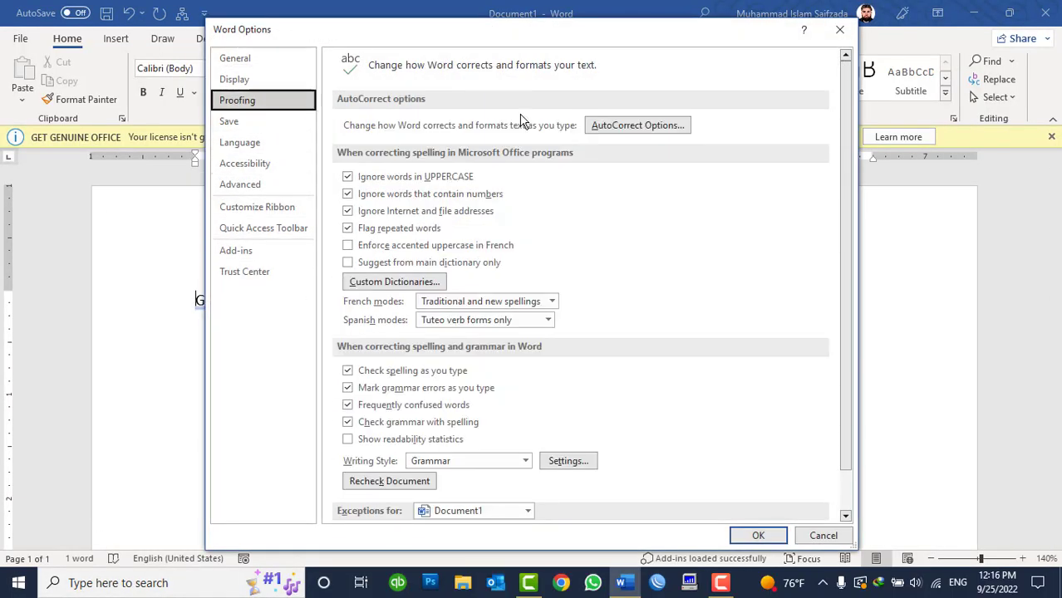
left_click(675, 132)
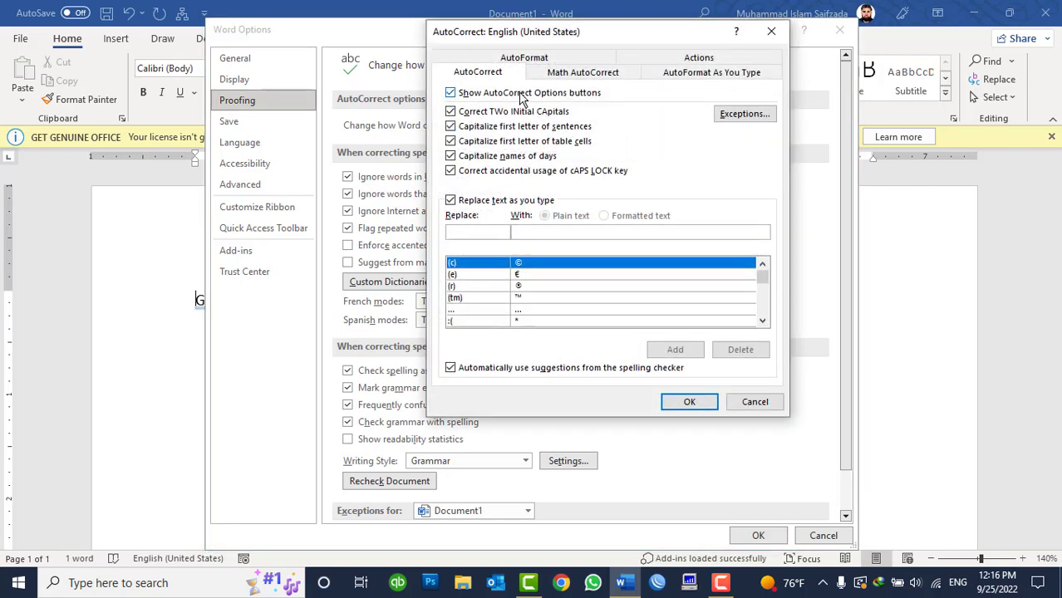
left_click(521, 95)
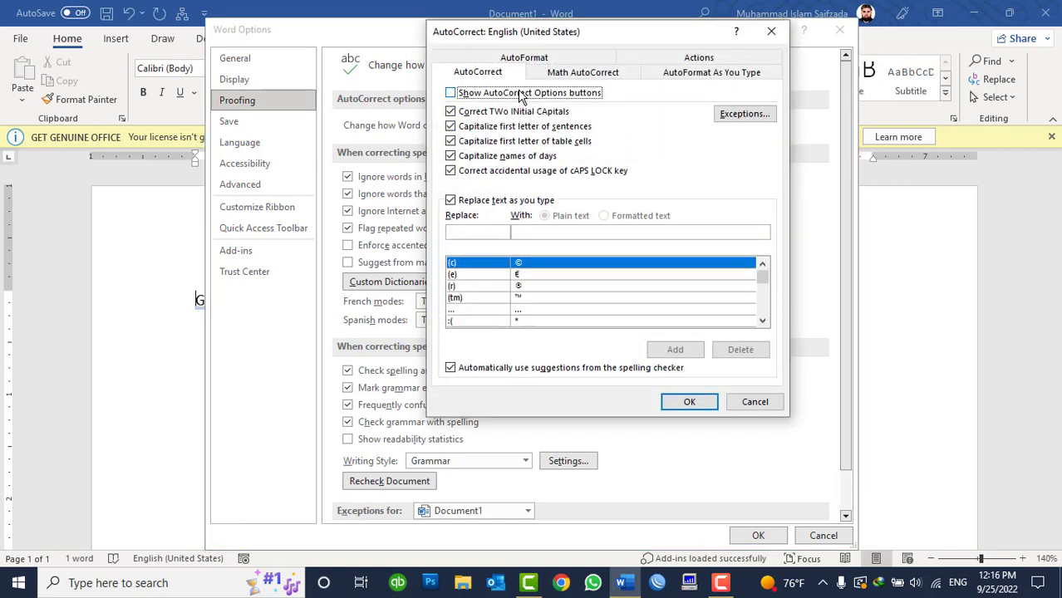
left_click(689, 401)
left_click(758, 536)
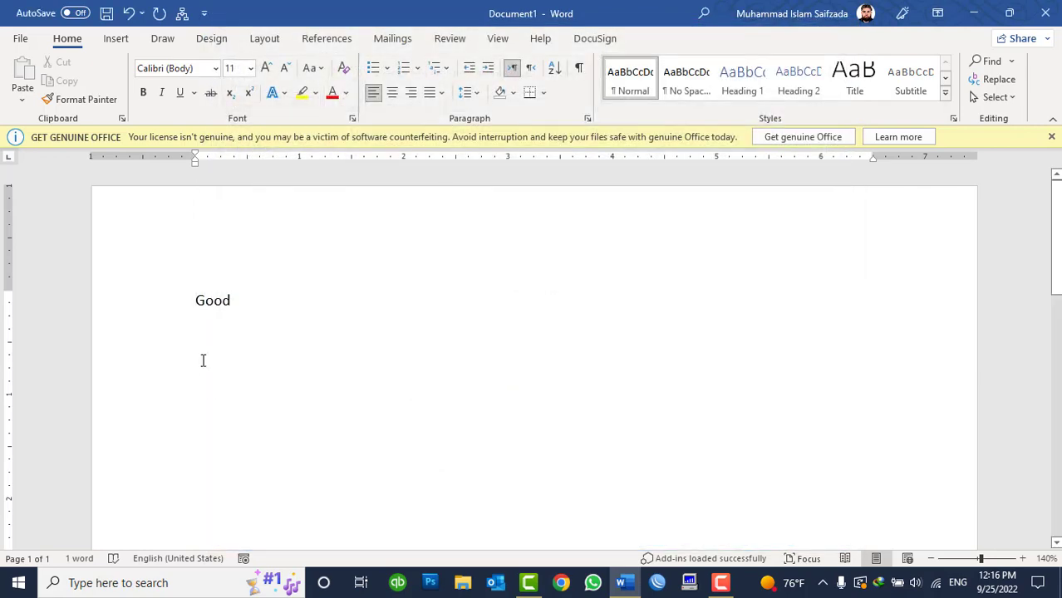
Step: Replace the page's text with lowercase 'good' followed by an empty line
key("ctrl+a")
key("Delete")
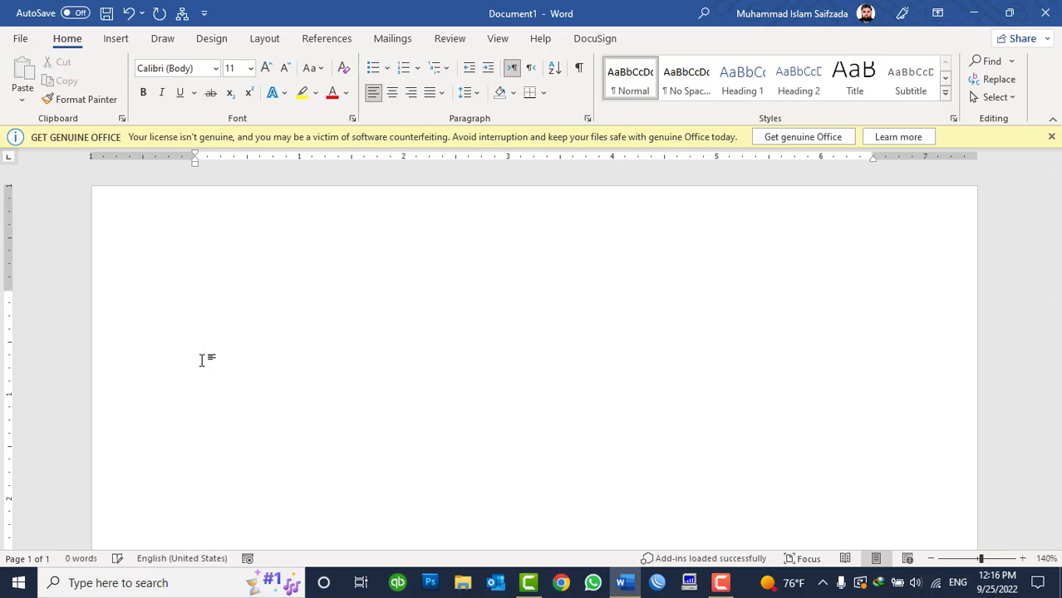
type("good")
key("Return")
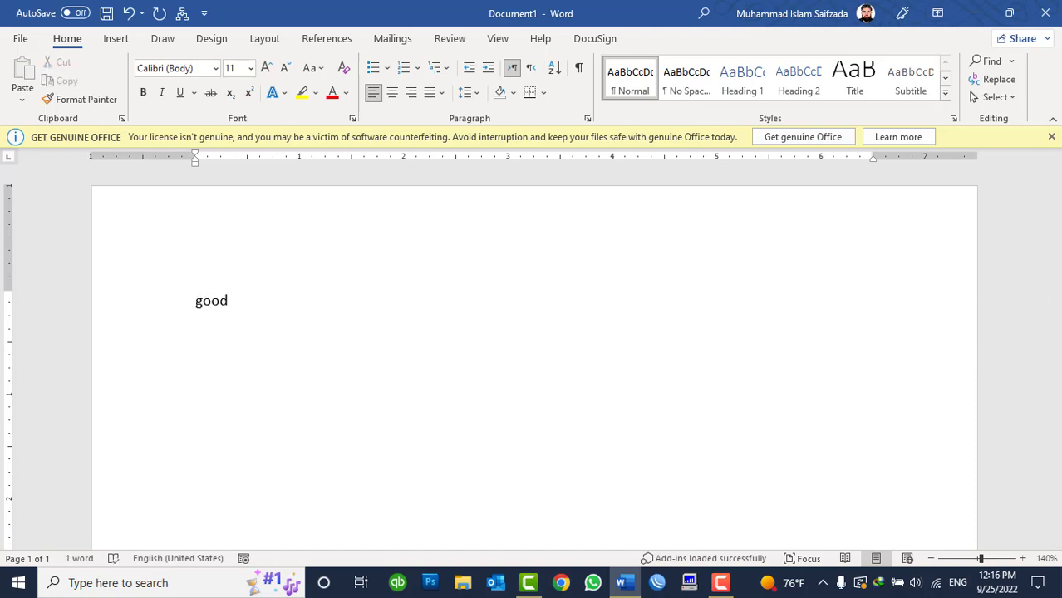
left_click(196, 301)
key("ctrl+a")
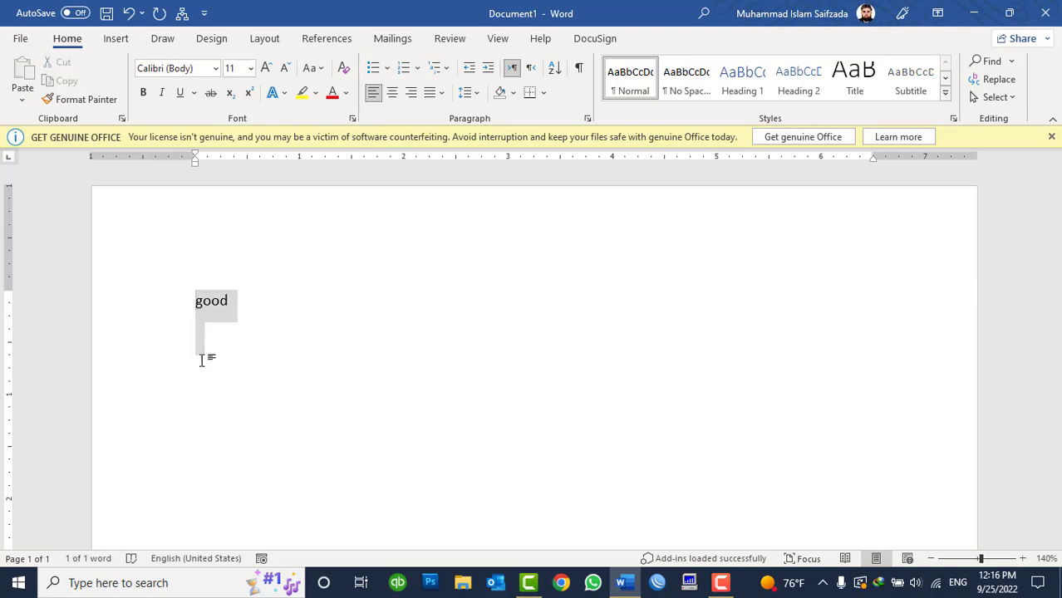
key("Left")
Step: Turn 'Show AutoCorrect Options buttons' back on and close Word Options
left_click(20, 39)
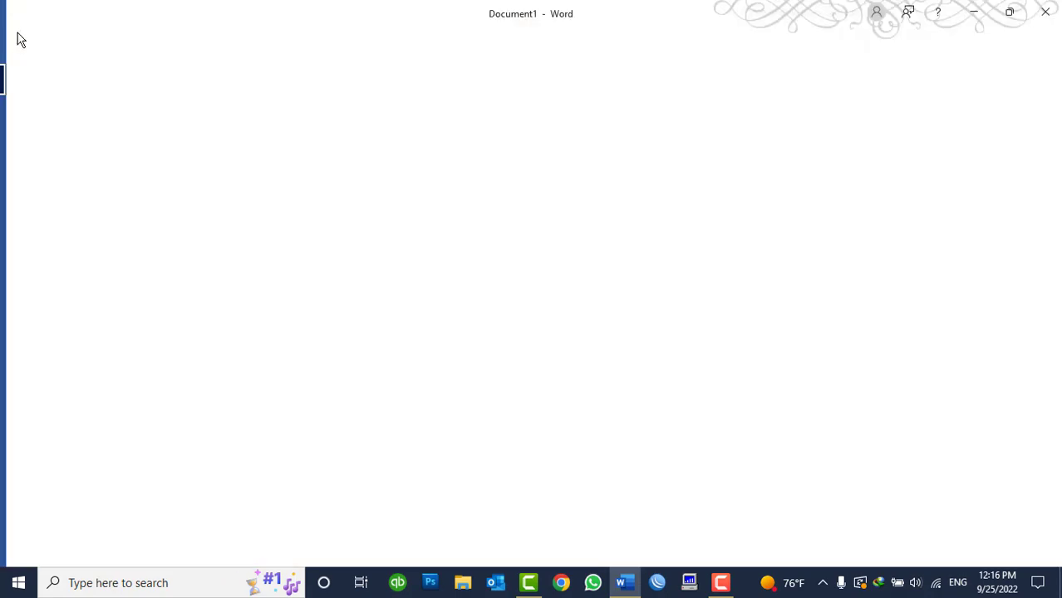
left_click(50, 539)
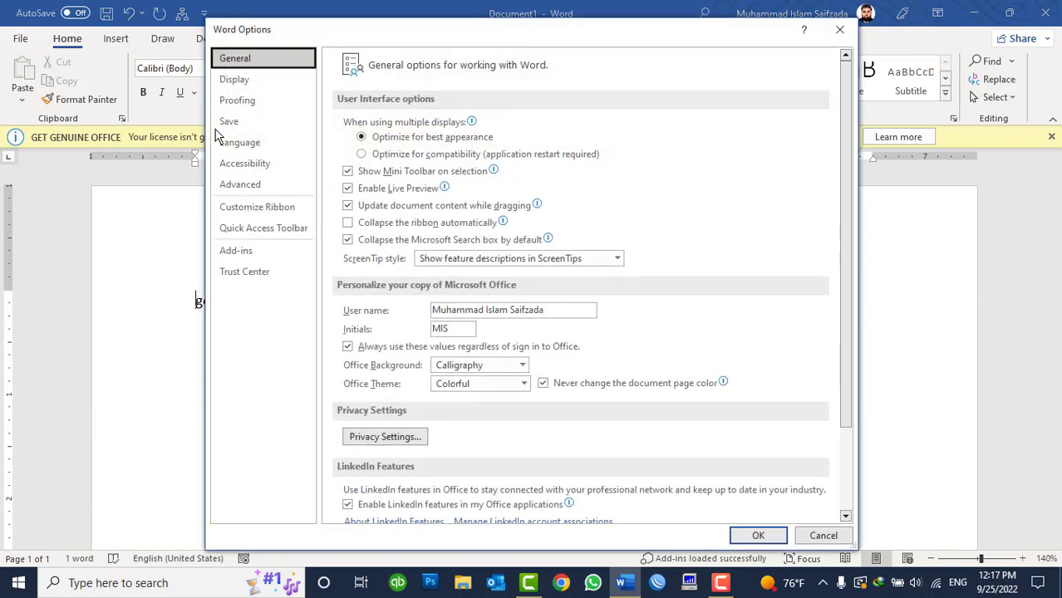
left_click(237, 100)
left_click(661, 125)
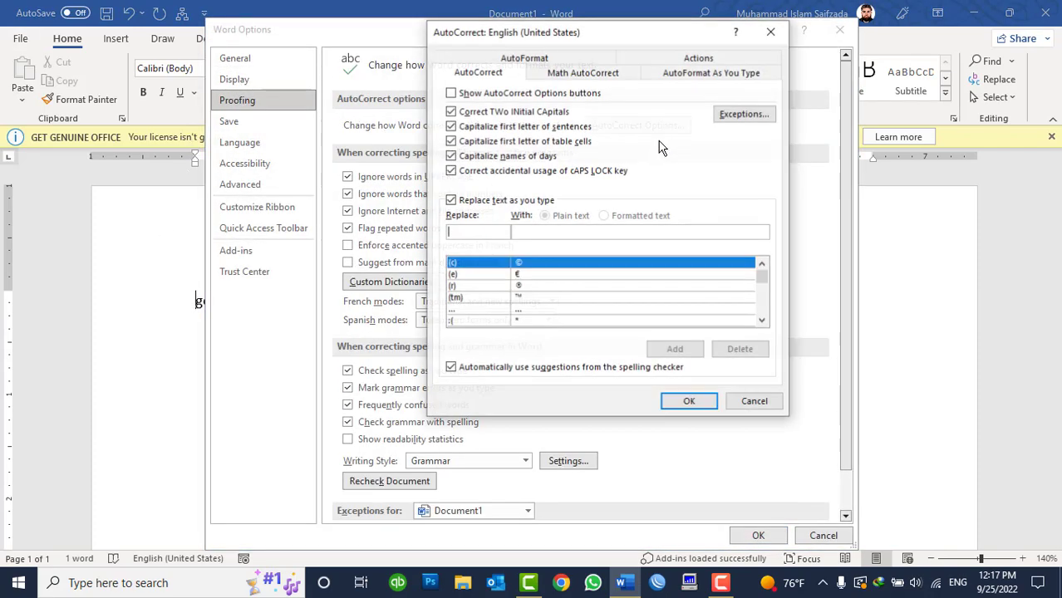
left_click(486, 93)
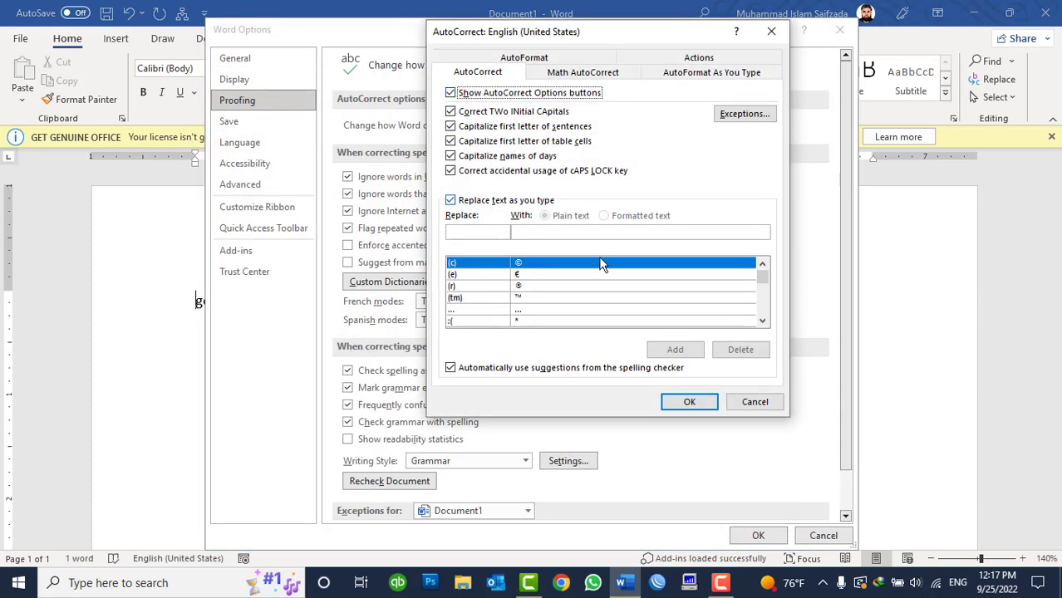
left_click(692, 403)
left_click(748, 532)
Step: Clear the page and retype 'good' followed by a new line
left_click(470, 399)
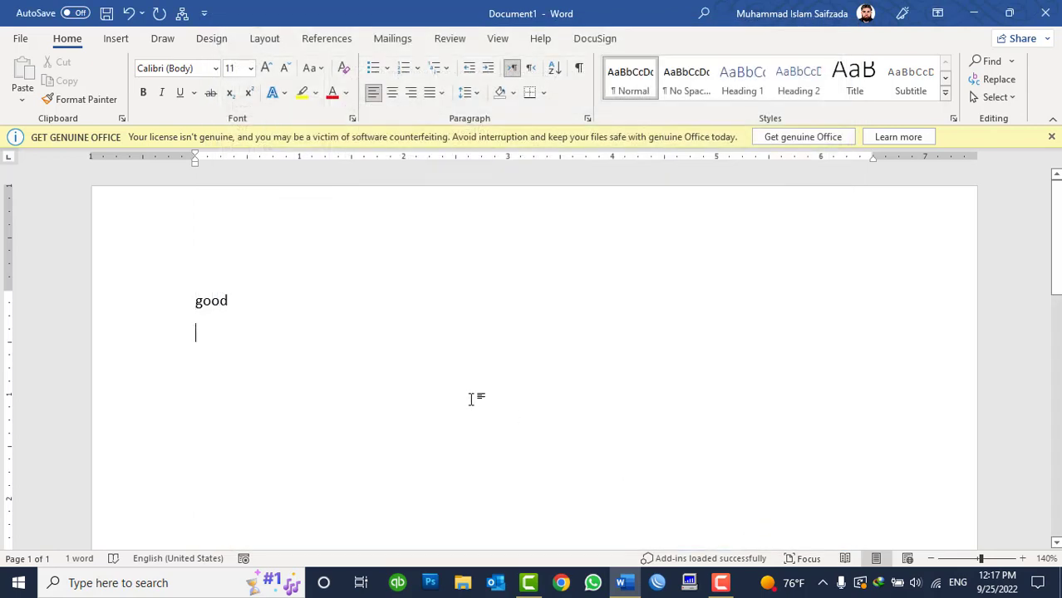
type("a")
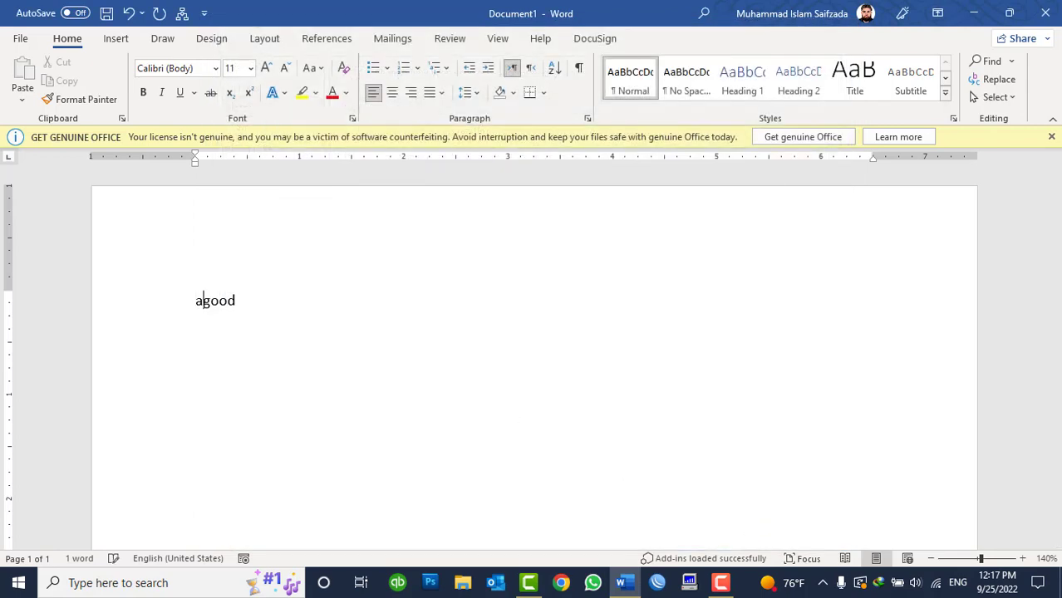
key("ctrl+a")
key("BackSpace")
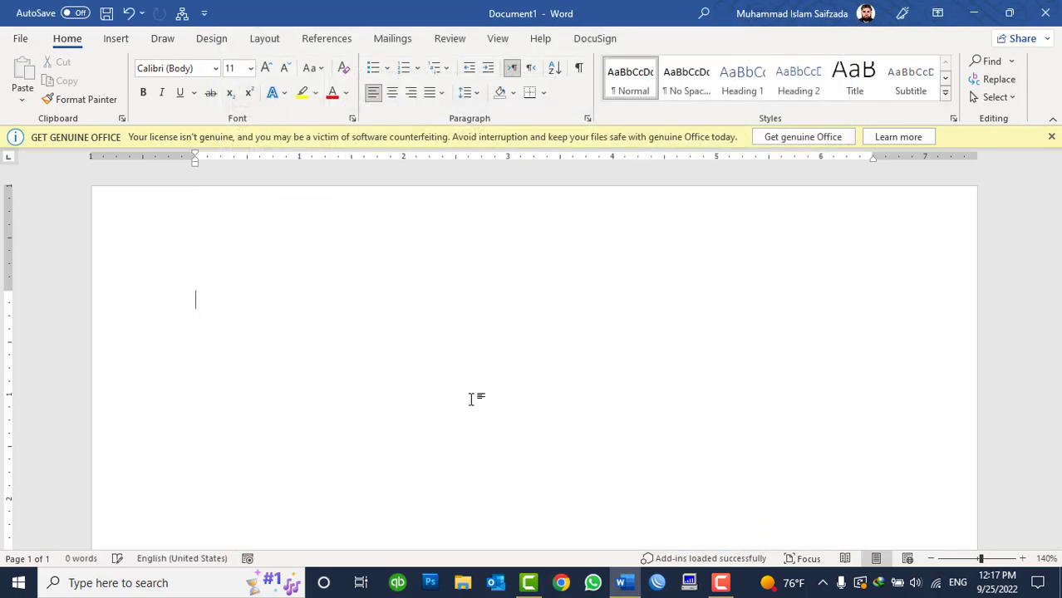
type("good")
key("Return")
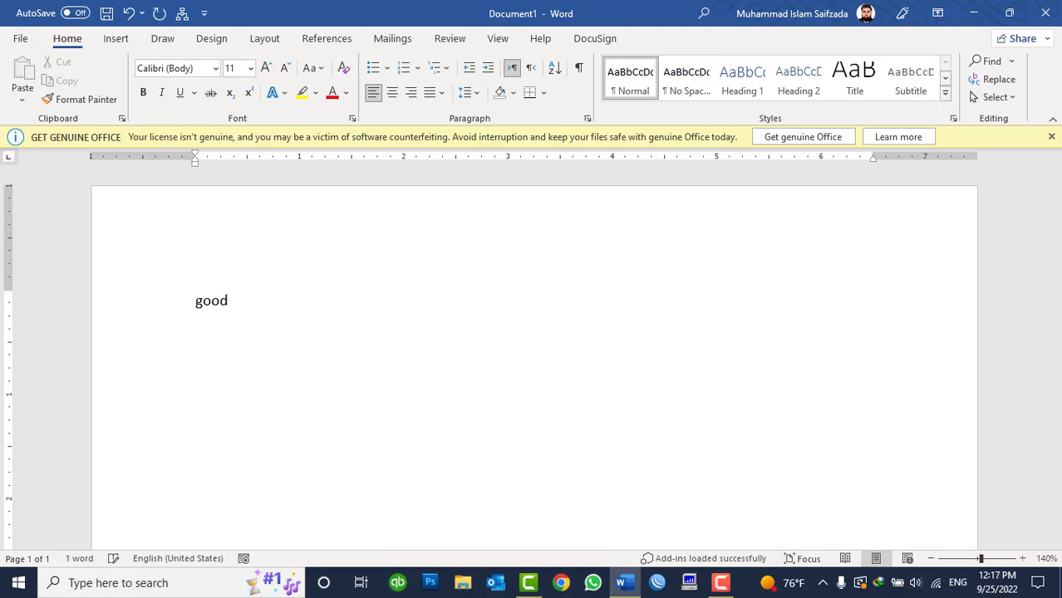
Step: Close the document without saving it
key("ctrl+a")
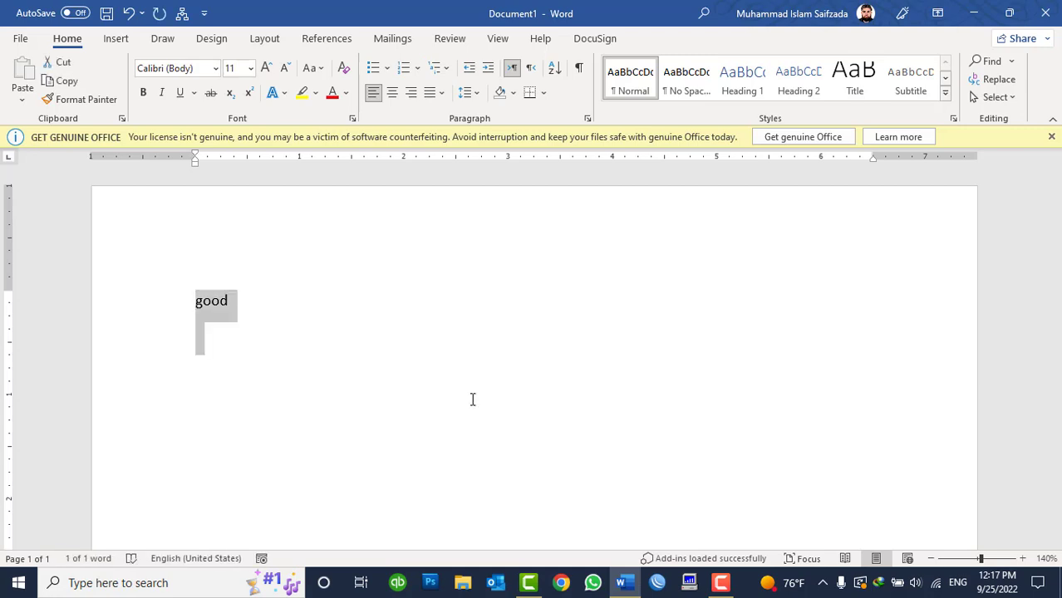
key("alt+F4")
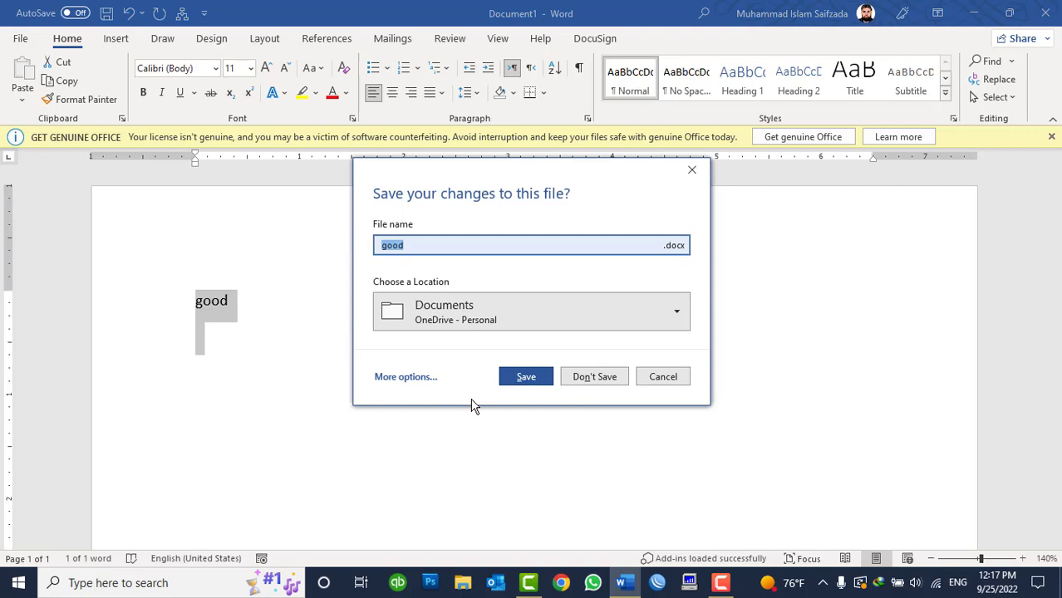
left_click(585, 381)
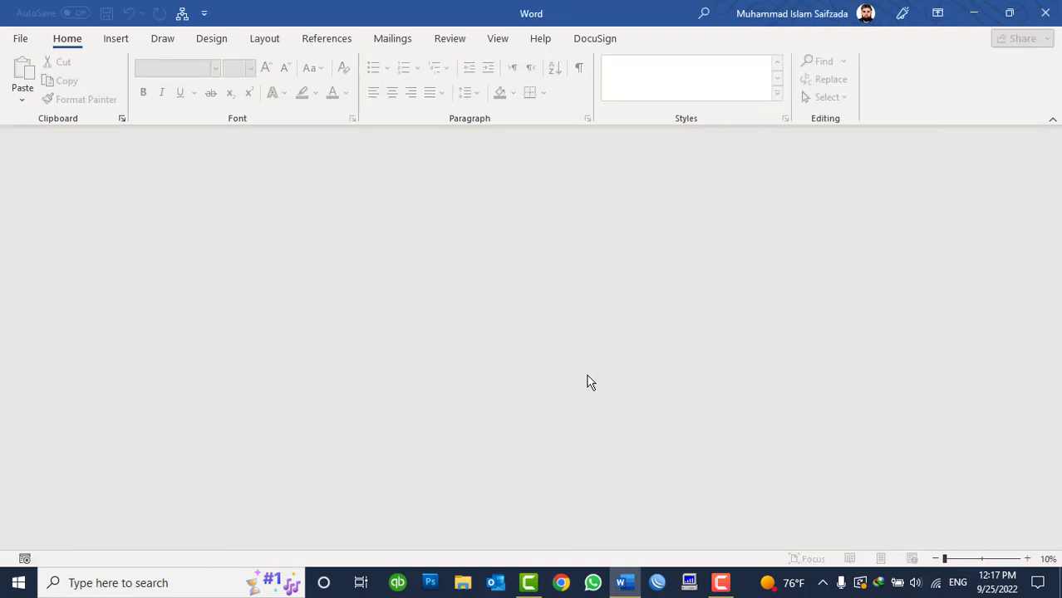
Step: In a new blank document, type 'good' so it becomes 'Good', then view and dismiss its AutoCorrect choices
key("ctrl+n")
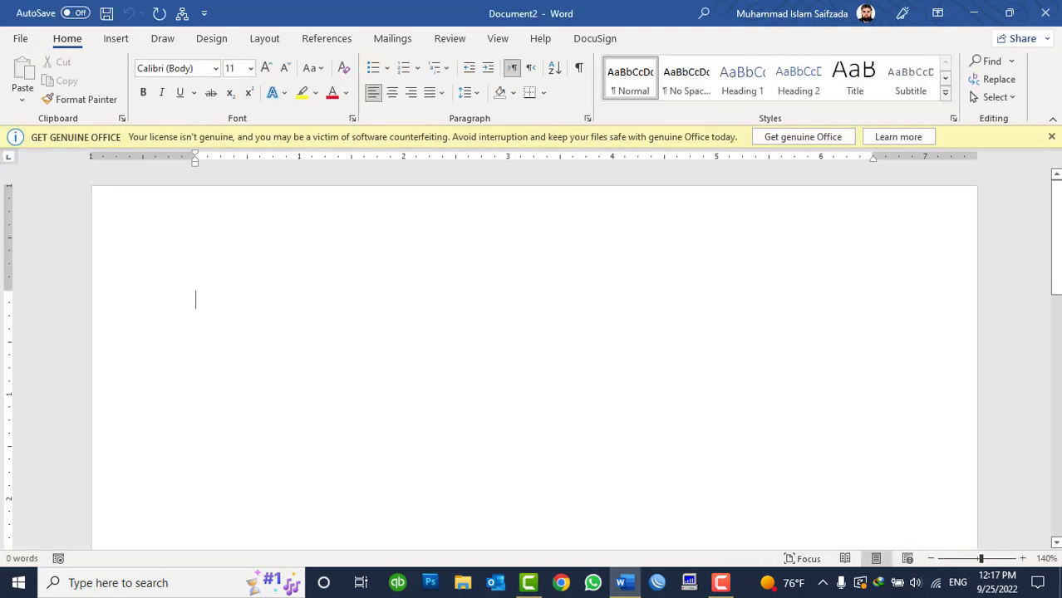
type("good")
key("Return")
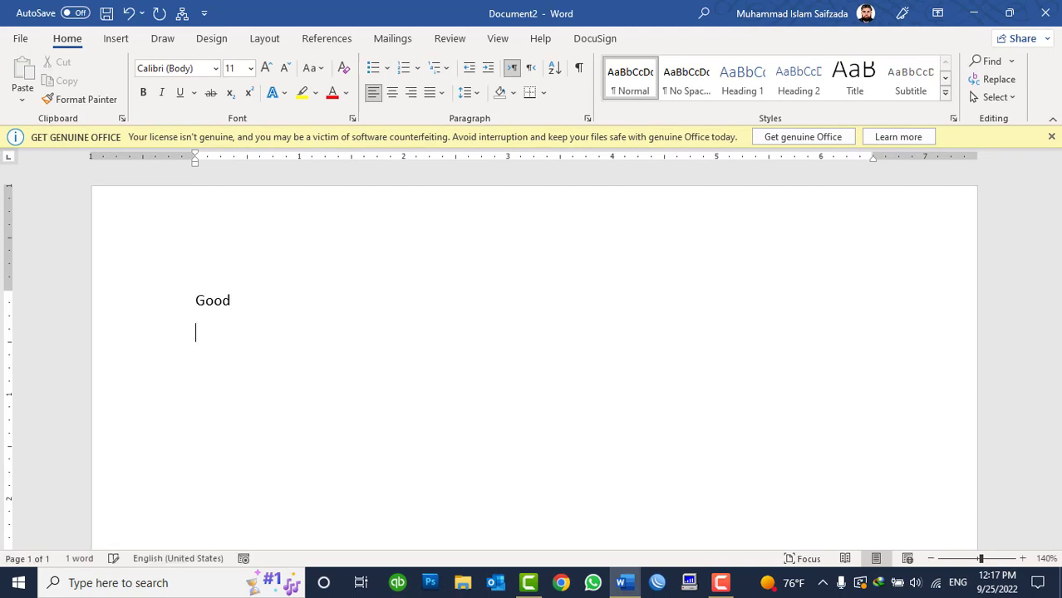
mouse_move(195, 302)
left_click(203, 315)
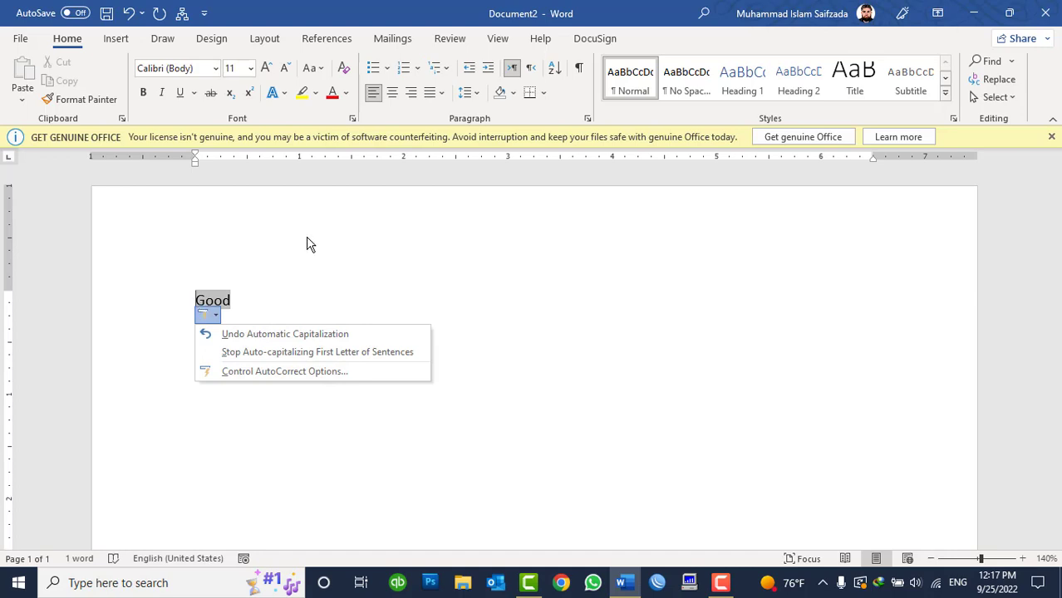
left_click(334, 287)
left_click(20, 38)
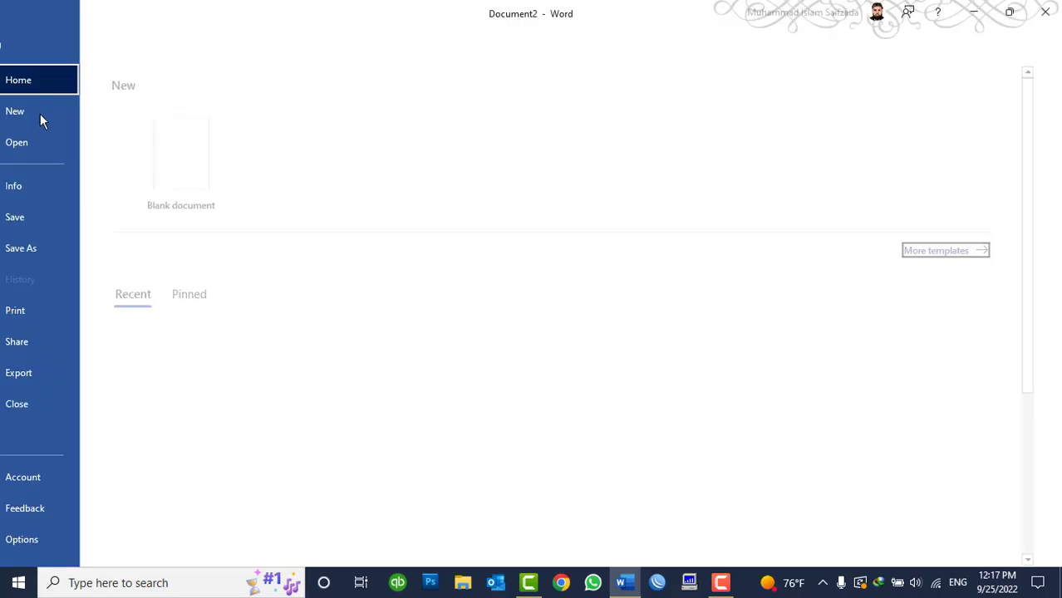
left_click(50, 540)
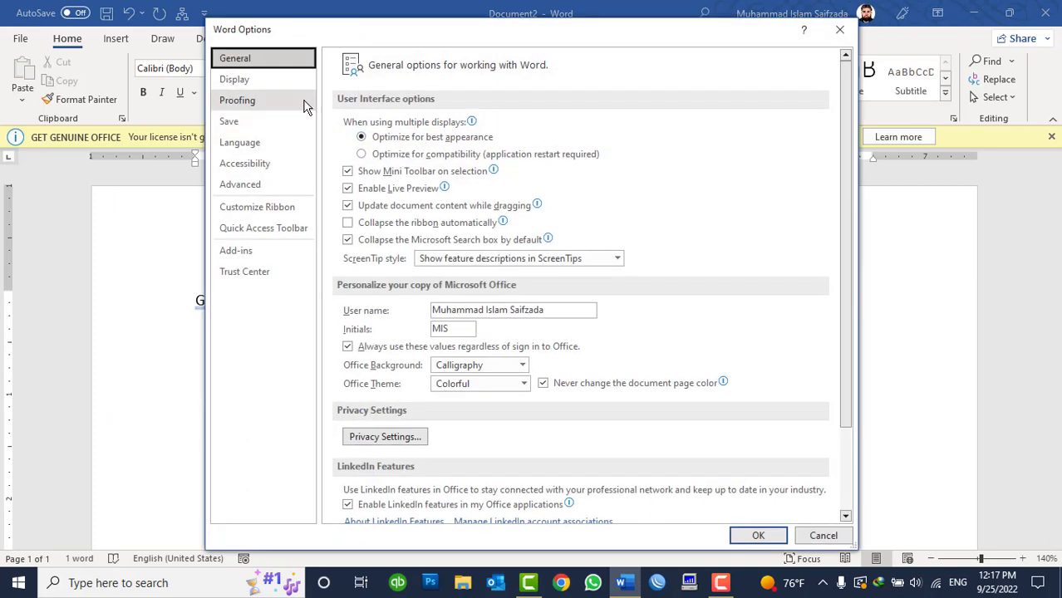
left_click(301, 101)
left_click(619, 125)
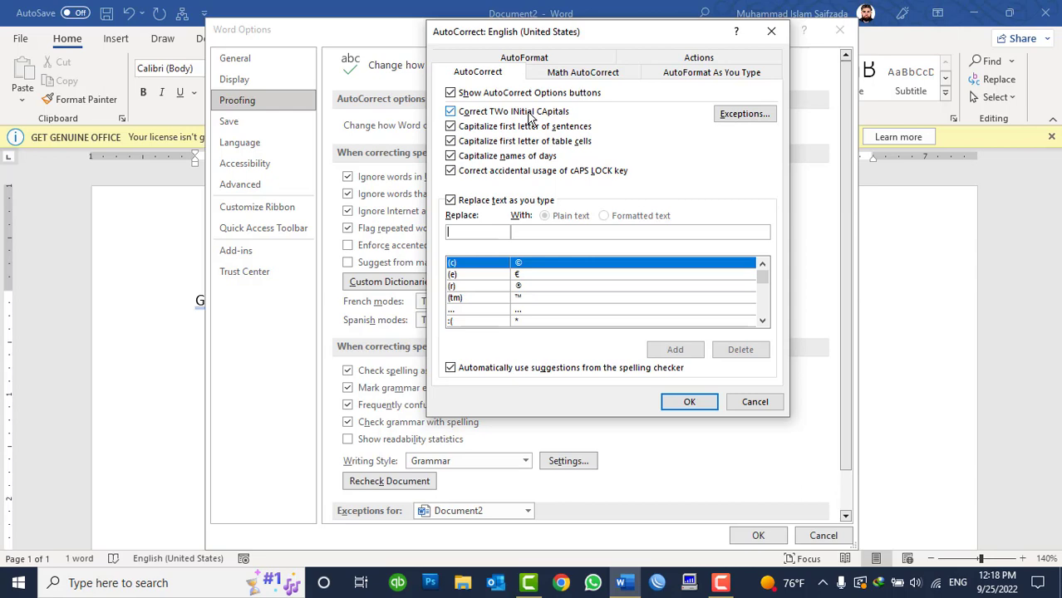
left_click(688, 403)
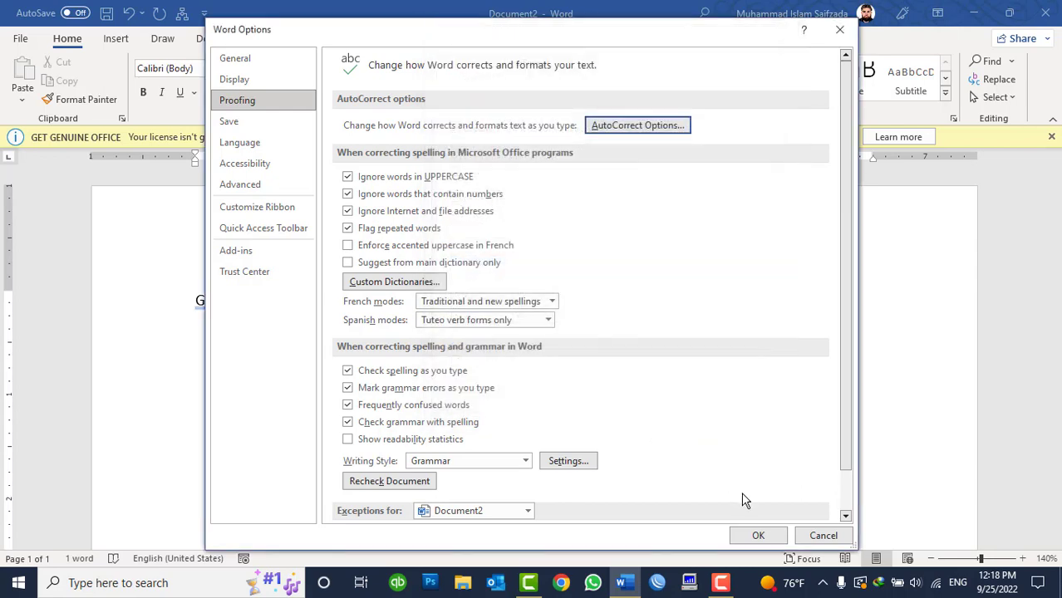
left_click(758, 536)
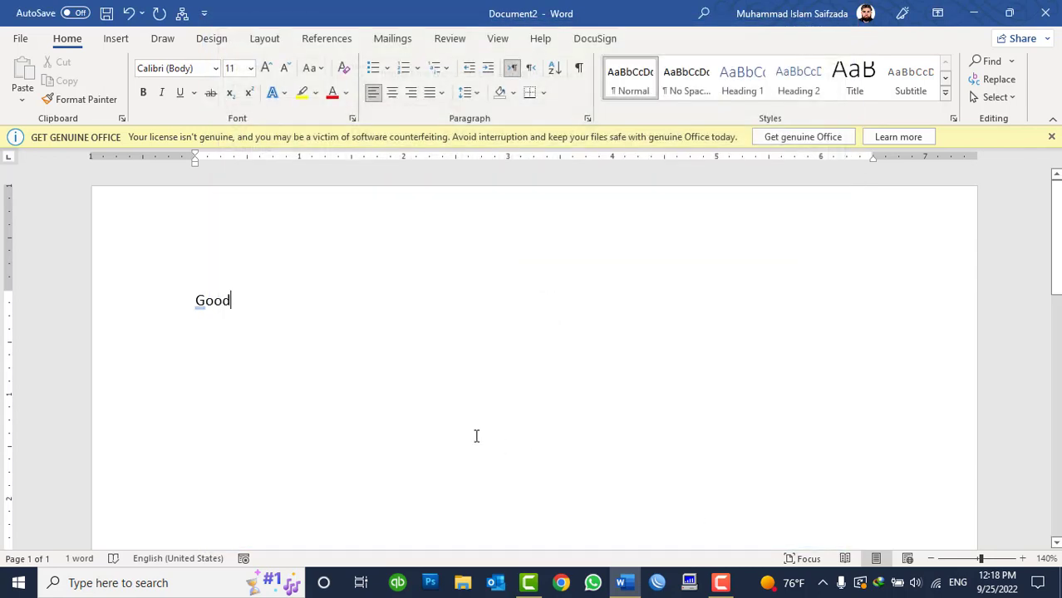
Step: Type 'computer' and 'COmputer' on new lines to see both corrected, then delete everything
key("Return")
type("co")
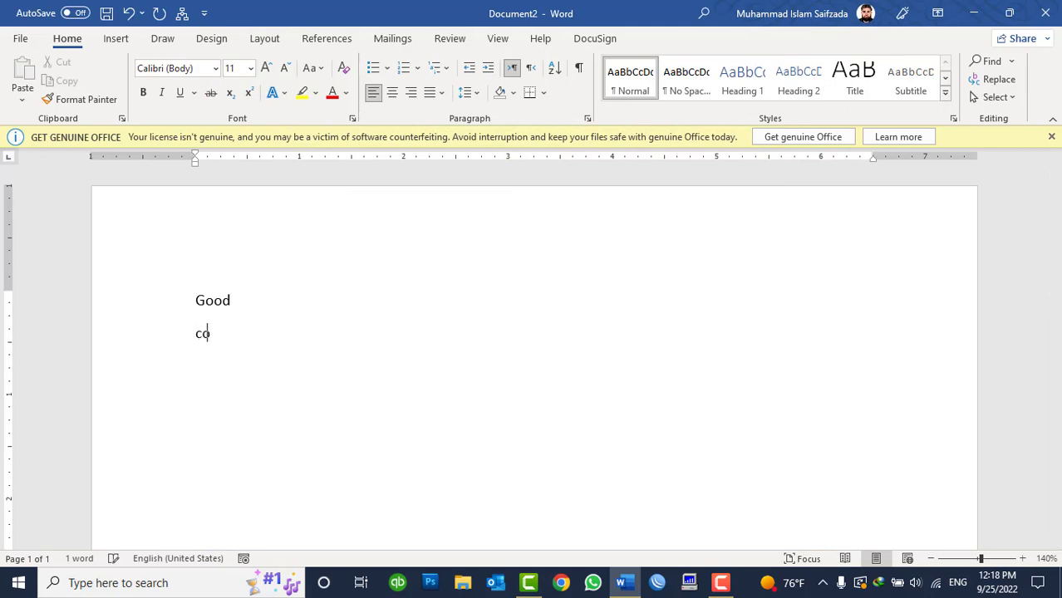
type("mputer")
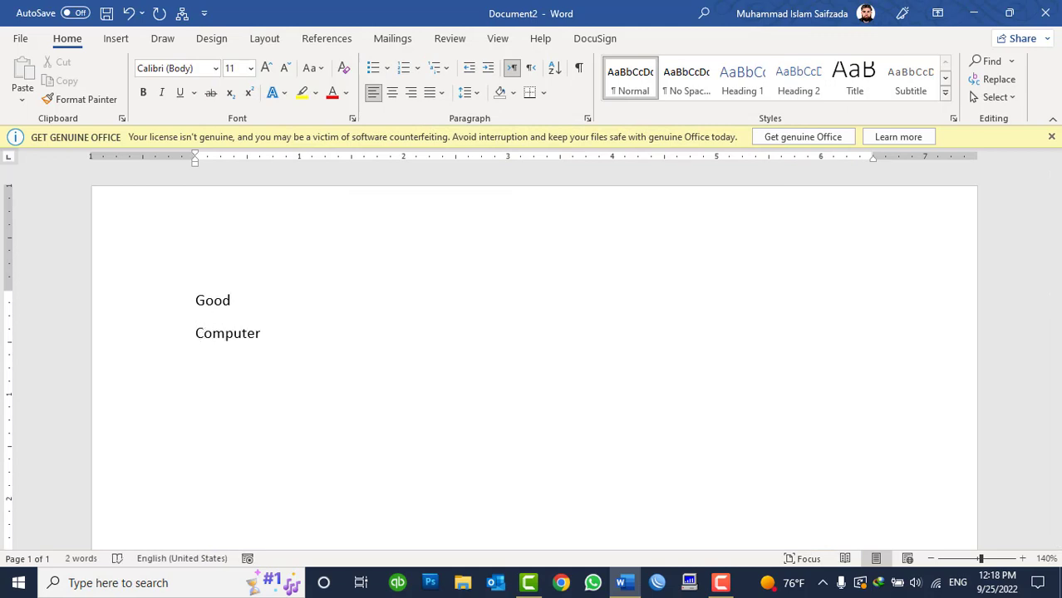
type("C")
type("Omp")
type("uter")
key("Return")
key("ctrl+a")
key("Delete")
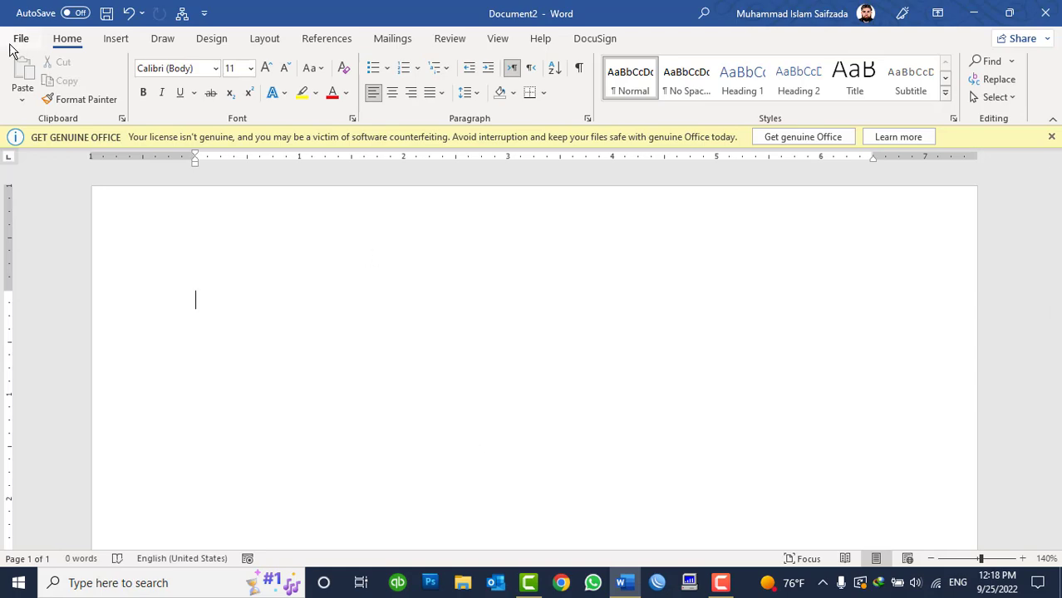
left_click(16, 41)
left_click(62, 540)
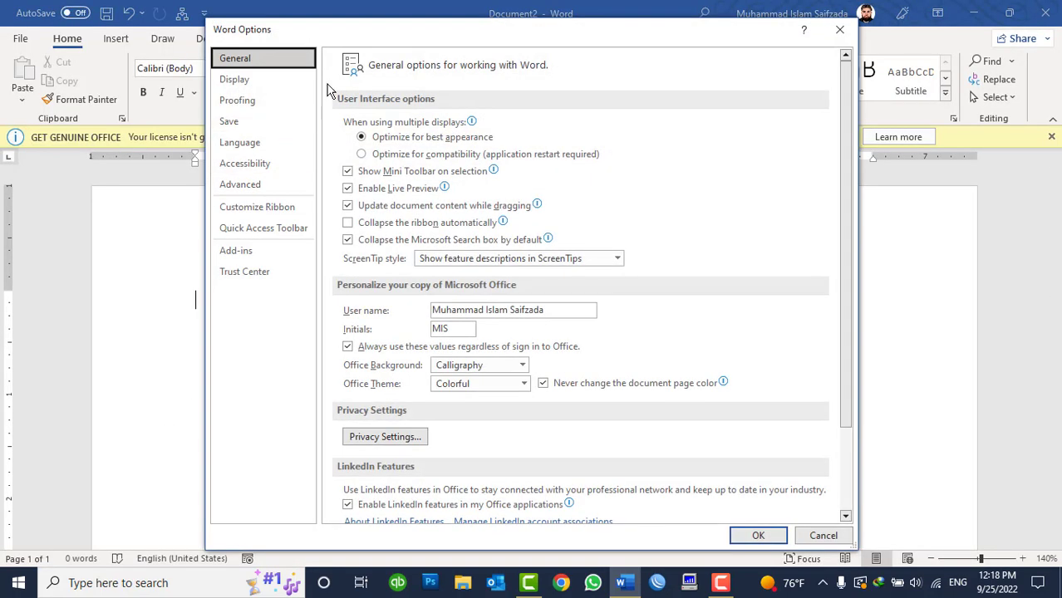
left_click(283, 97)
left_click(586, 127)
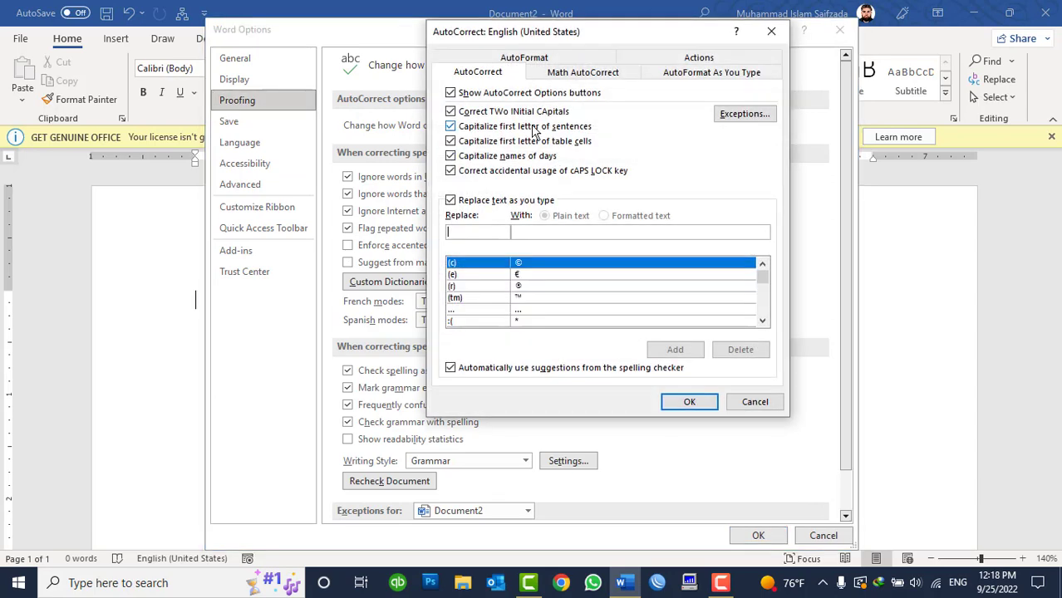
left_click(515, 112)
left_click(689, 401)
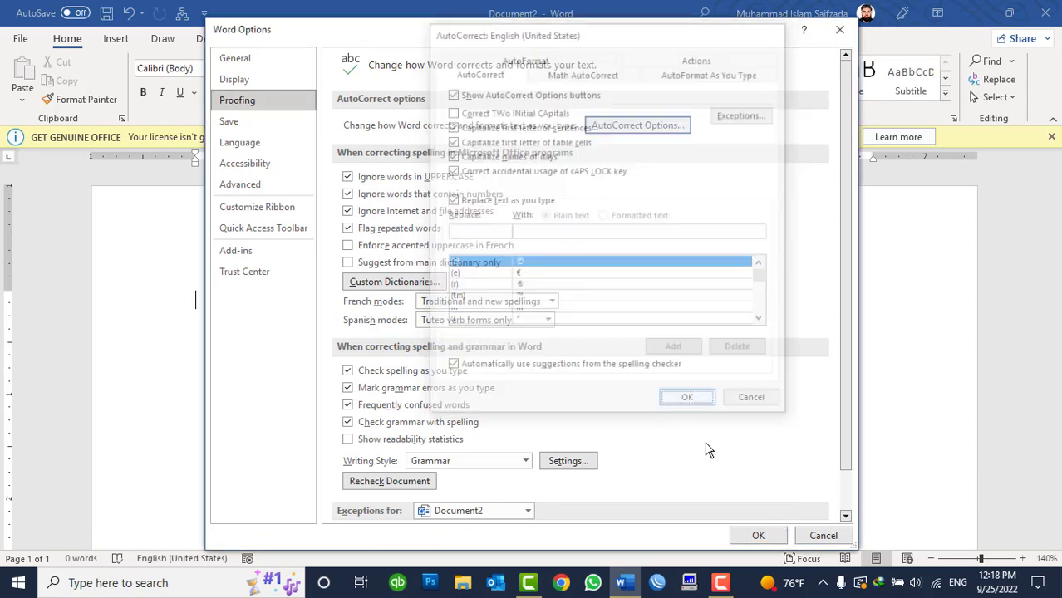
left_click(751, 535)
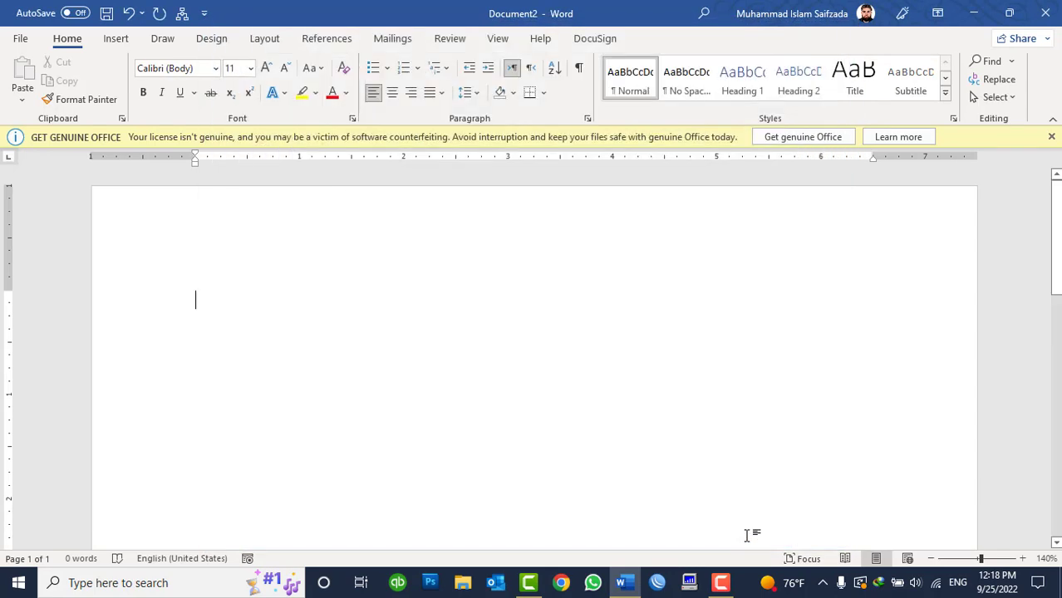
type("COmpu")
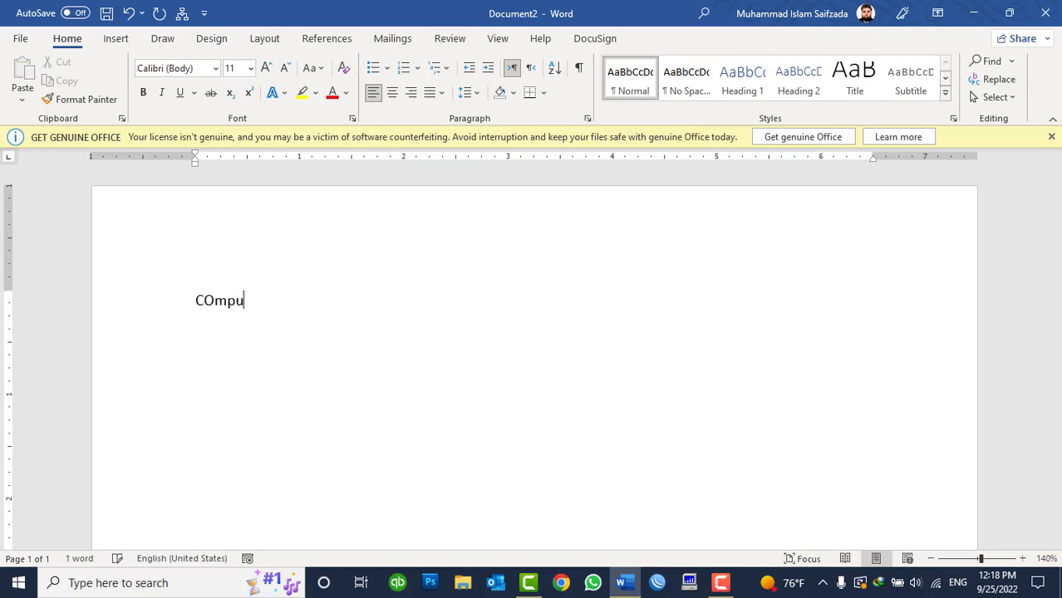
type("ter")
key("Return")
key("ctrl+z")
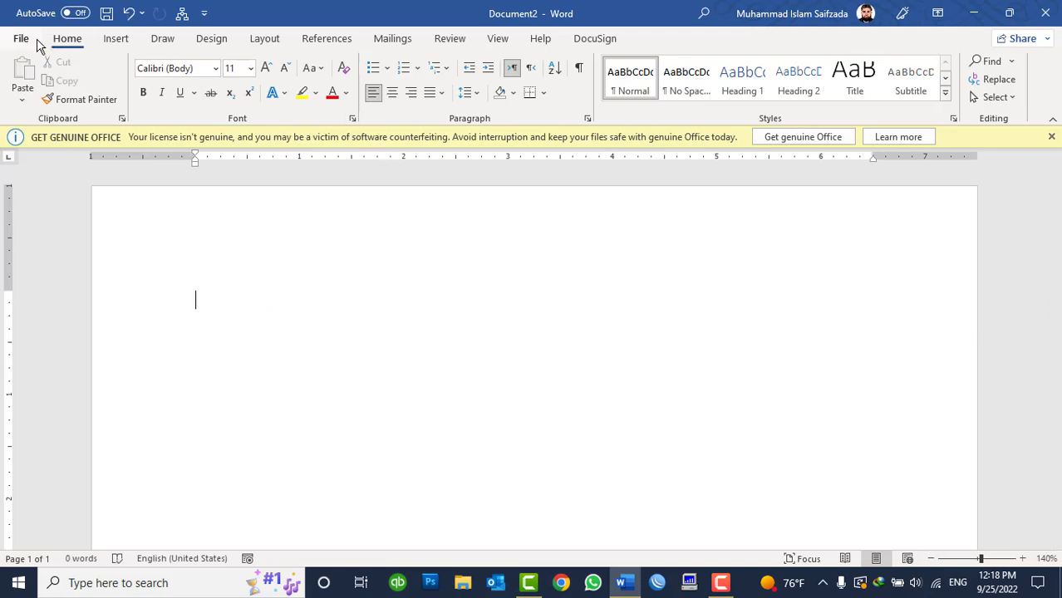
left_click(20, 38)
left_click(57, 539)
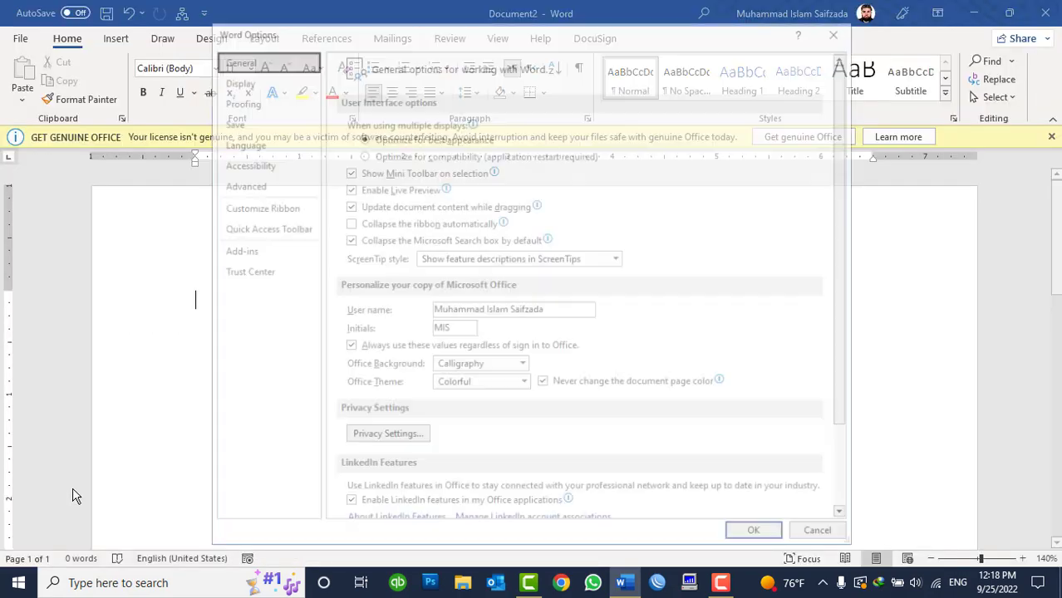
left_click(250, 100)
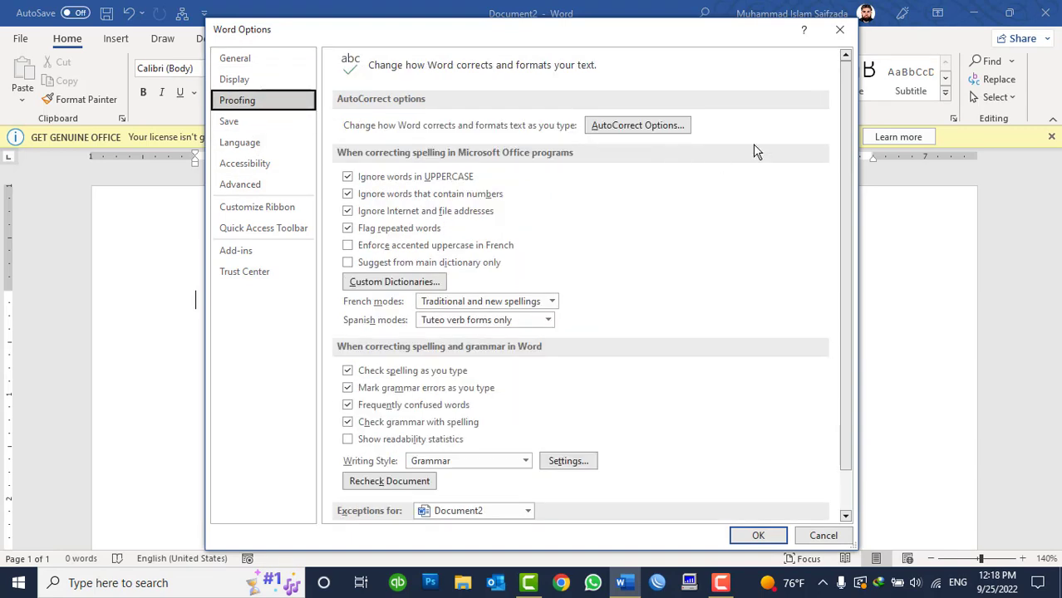
left_click(659, 125)
left_click(482, 111)
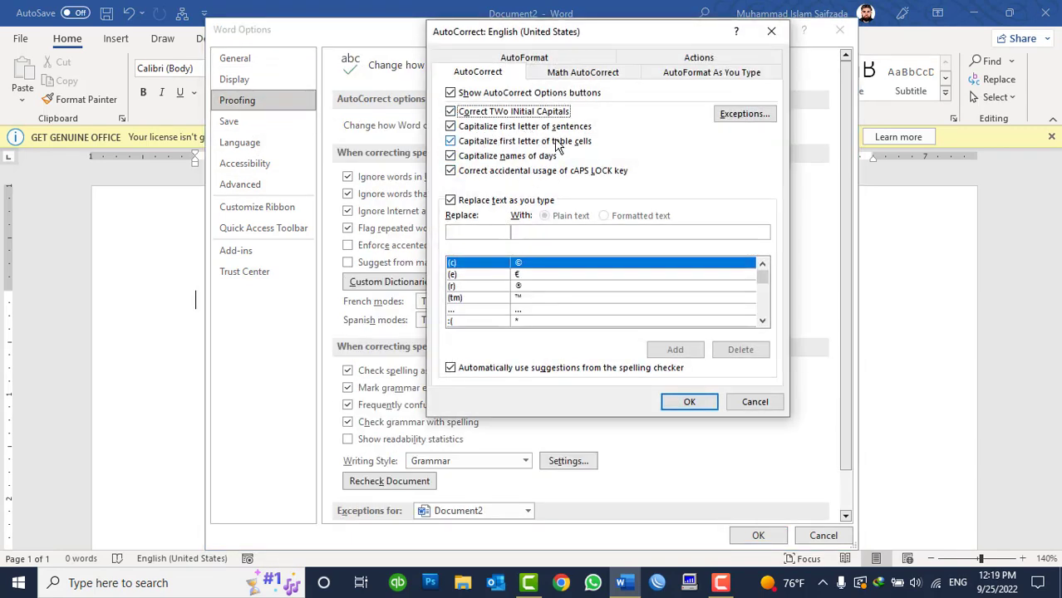
left_click(686, 402)
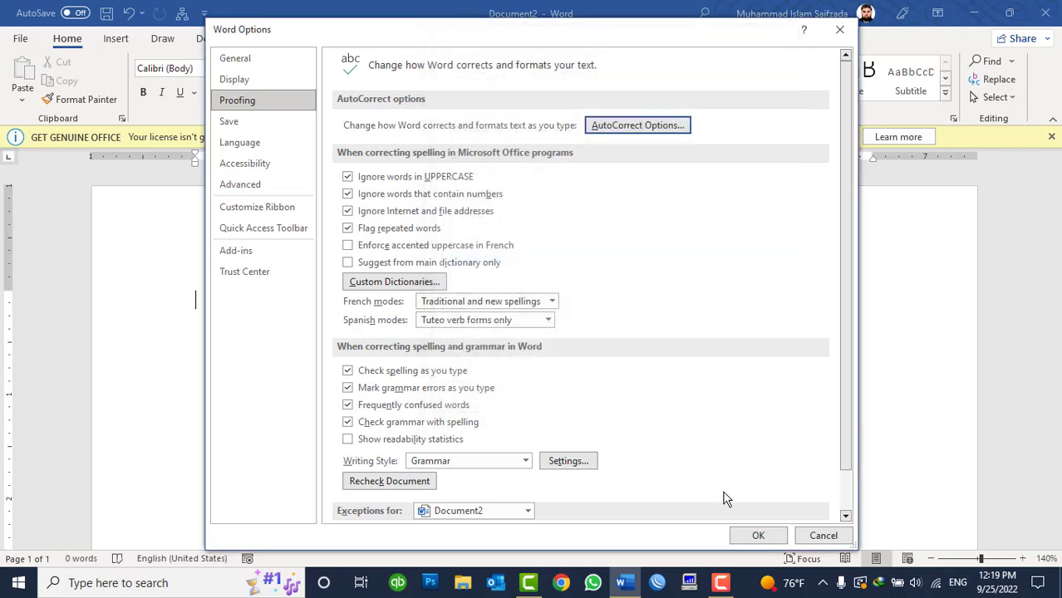
left_click(758, 536)
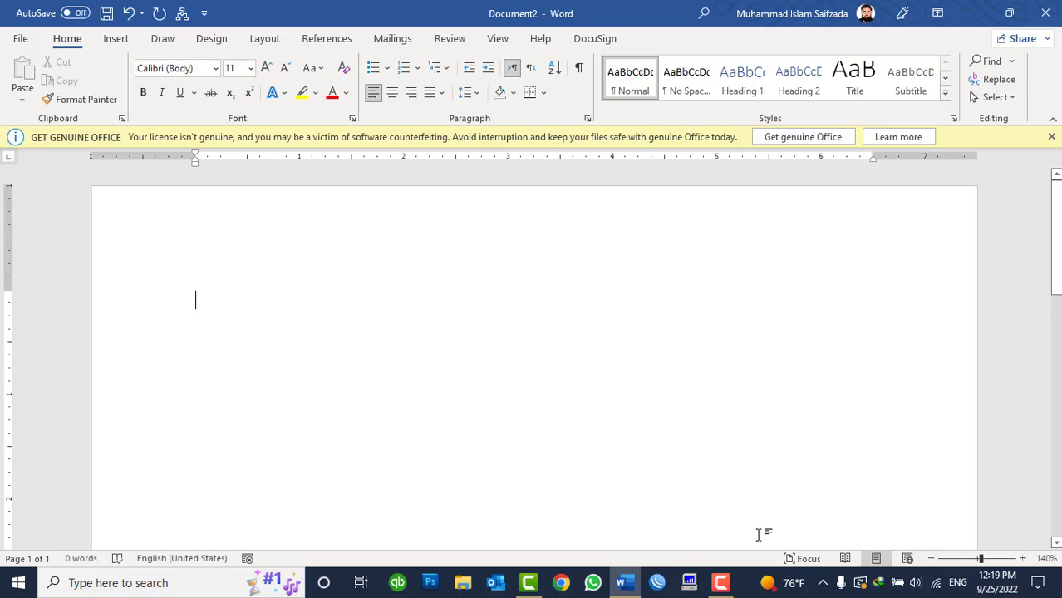
Step: Type lowercase test text about the computer class and 'welcome afghanistan'
type("this ")
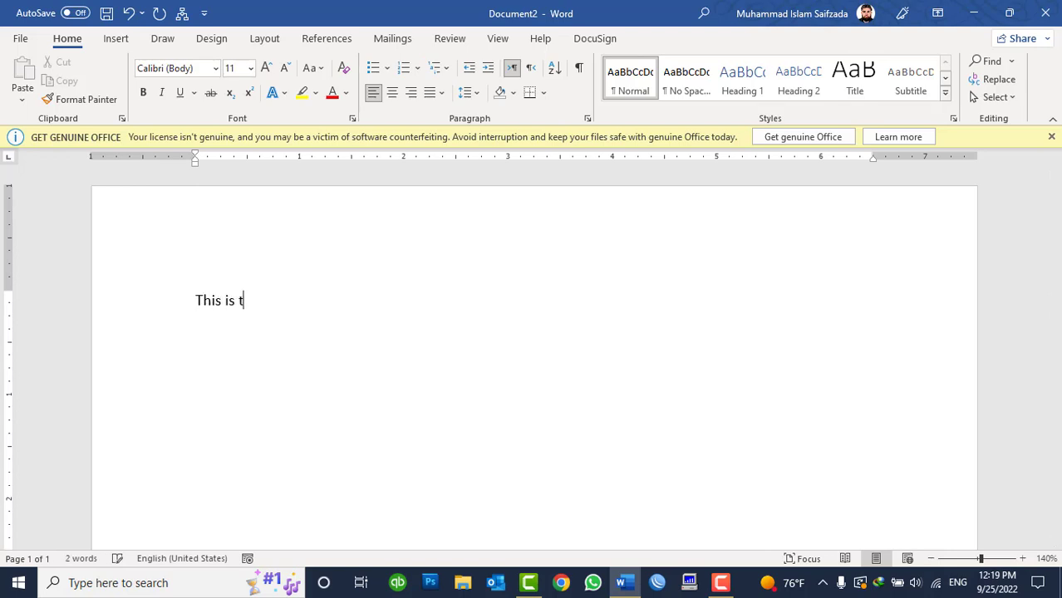
type("he computer class")
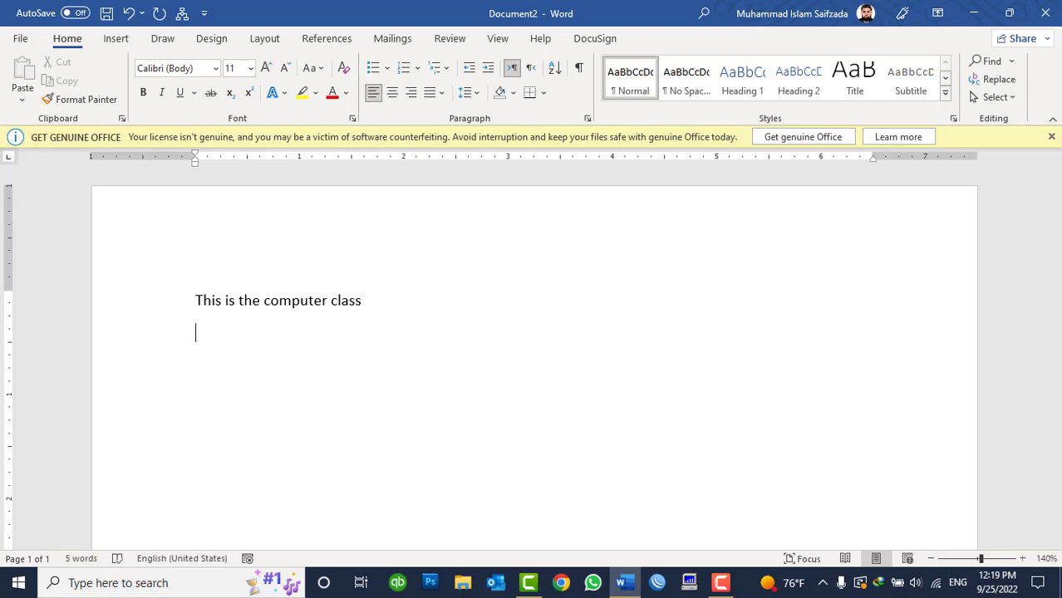
type("We,co")
key("BackSpace")
key("BackSpace")
key("BackSpace")
type("we")
type("lcome")
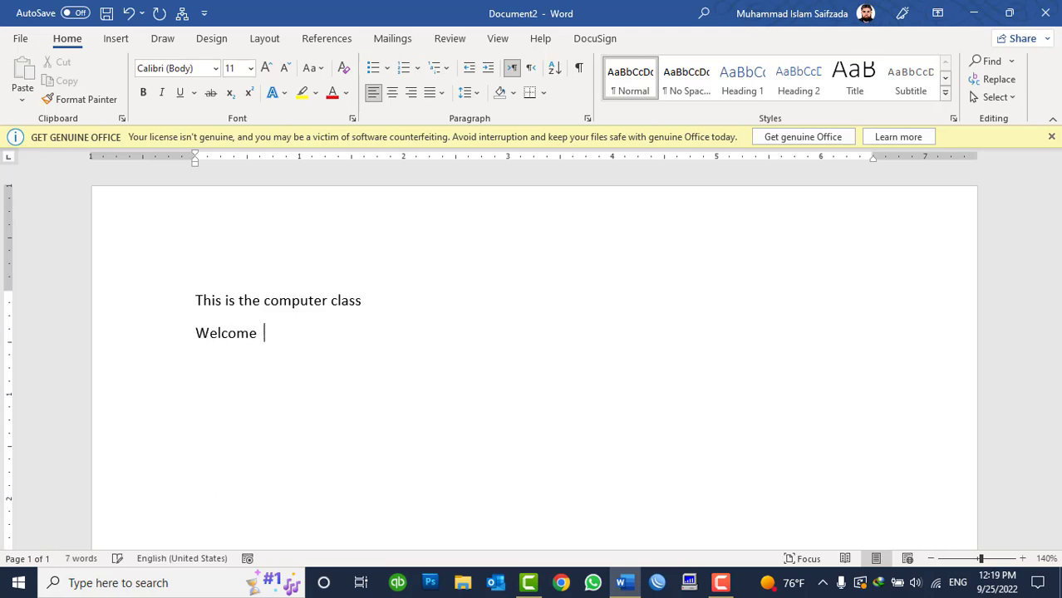
type(" fghanistan/")
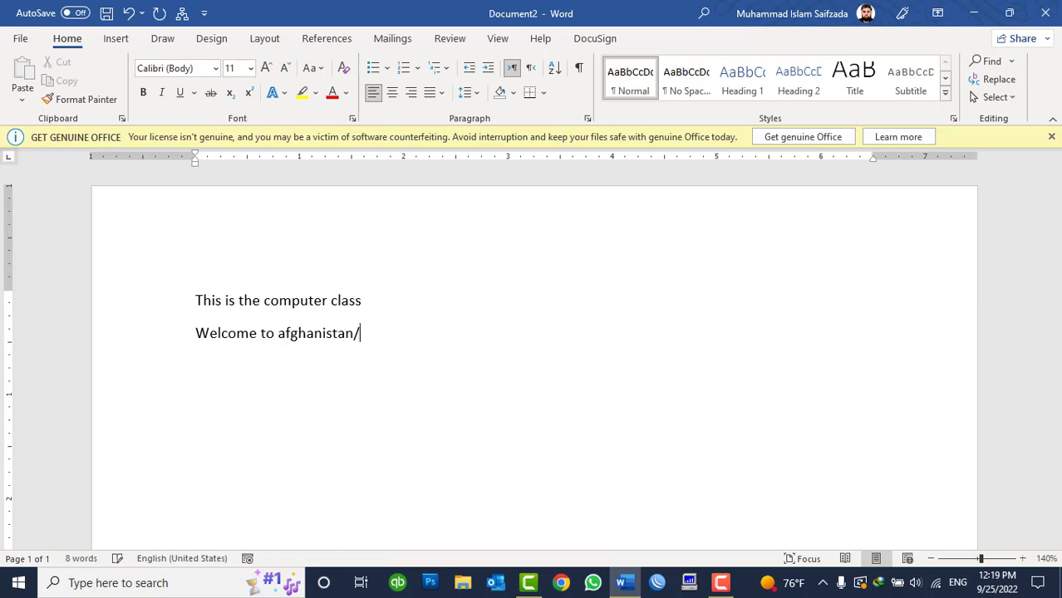
key("BackSpace")
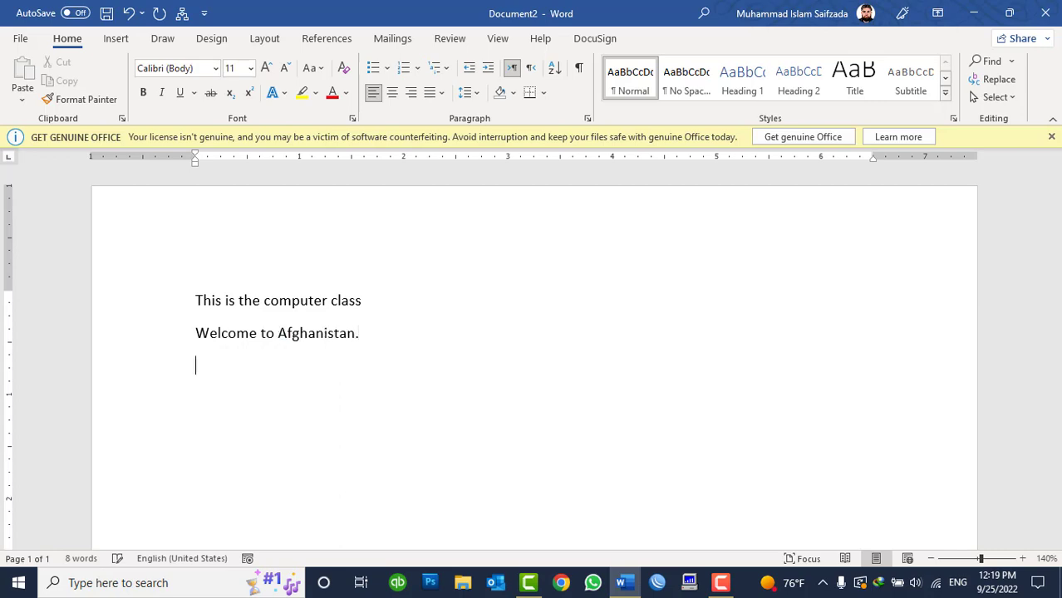
Step: Open the AutoCorrect options via File > Options > Proofing and close them with OK
left_click(20, 38)
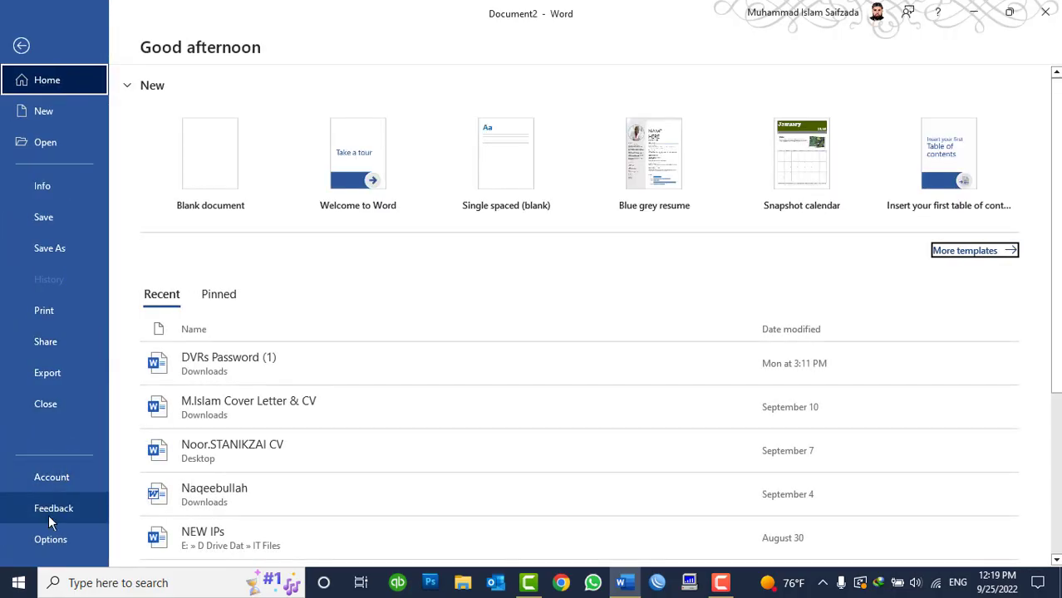
left_click(50, 540)
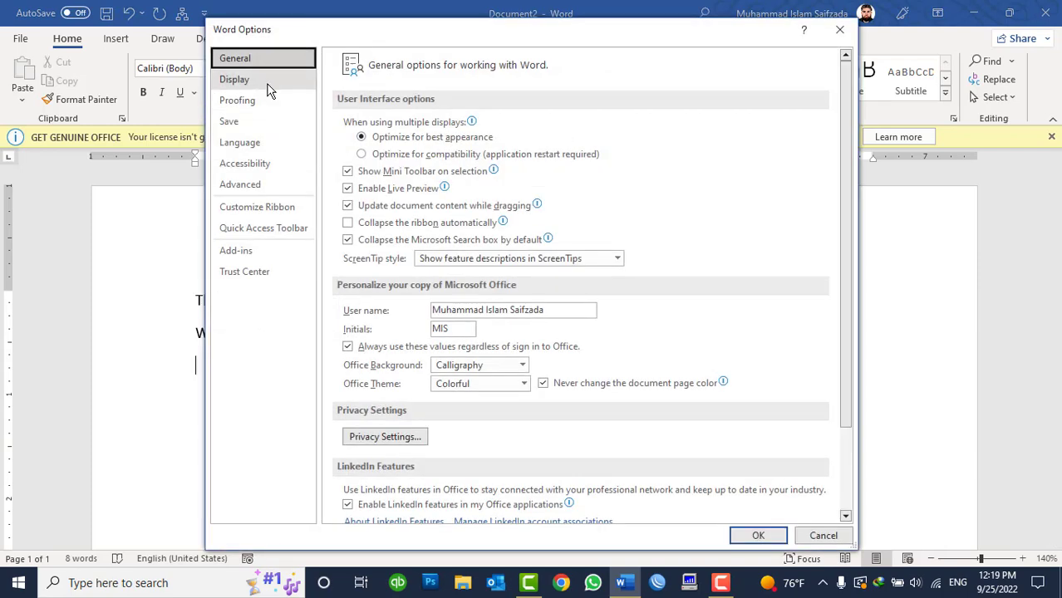
left_click(268, 81)
left_click(270, 100)
left_click(599, 126)
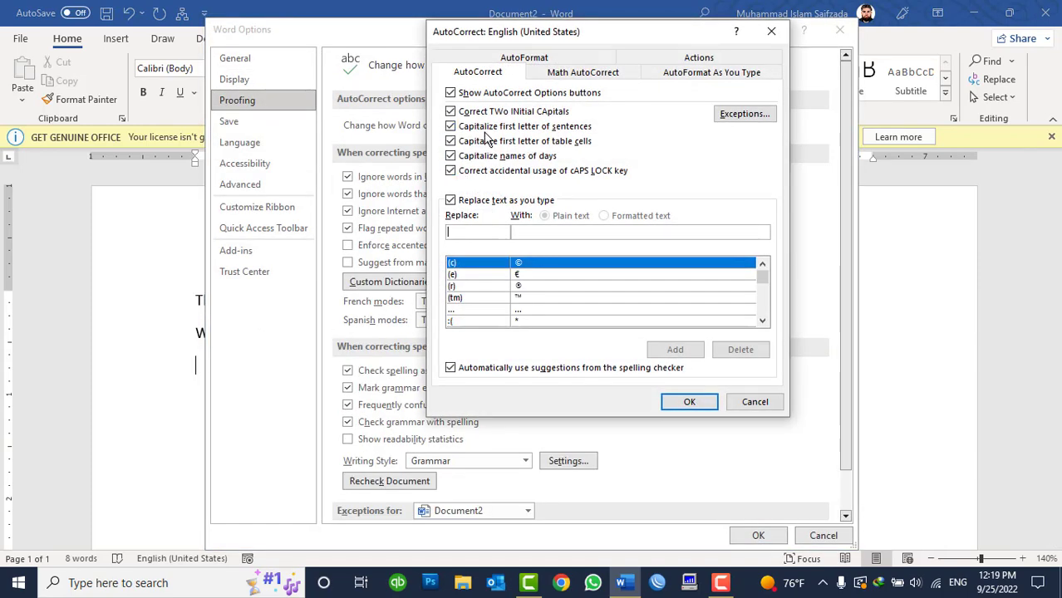
left_click(689, 402)
left_click(756, 536)
Step: Clear the page, type 'this is the computer class' as a test, then delete it
key("ctrl+a")
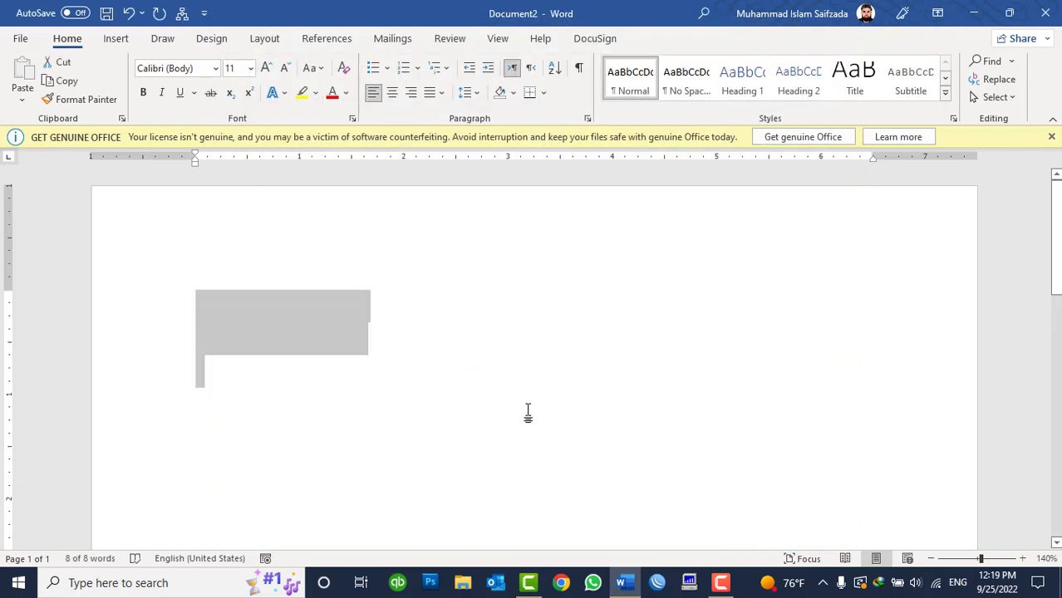
key("Delete")
type("this is h")
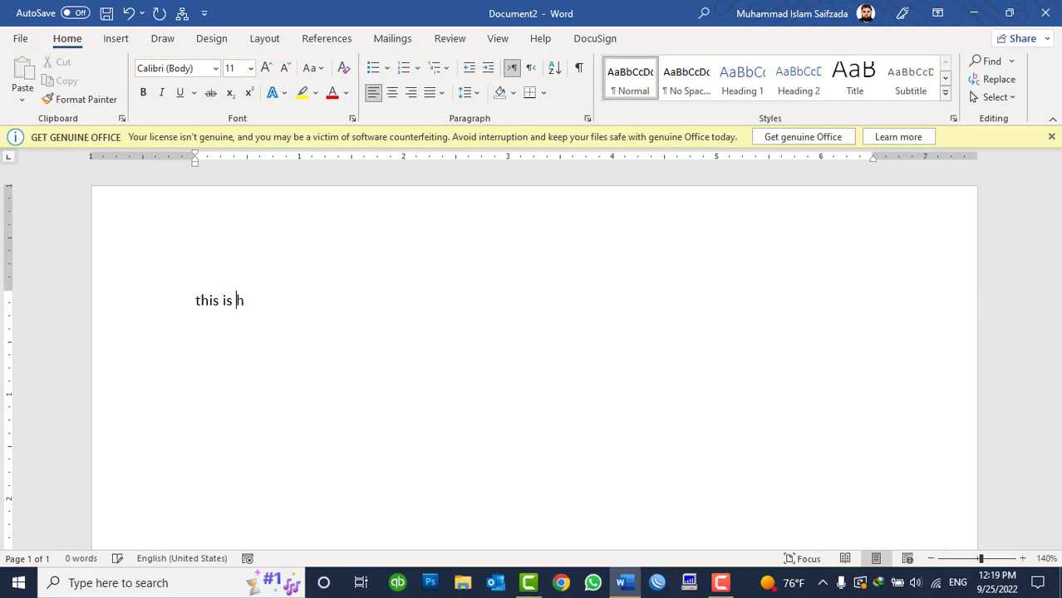
key("BackSpace")
key("BackSpace")
type("the comput")
type("er class")
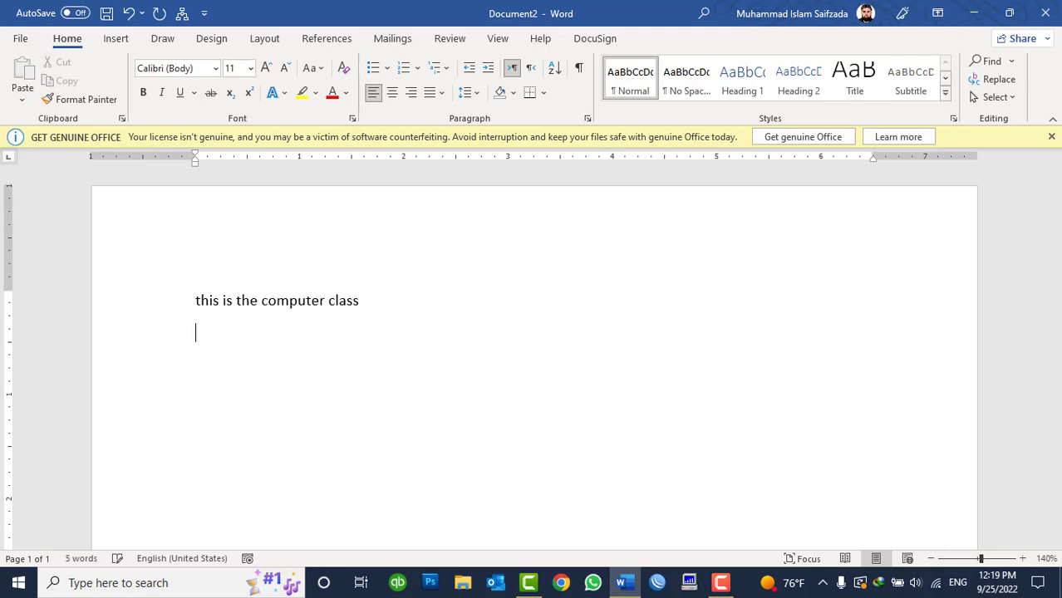
key("ctrl+a")
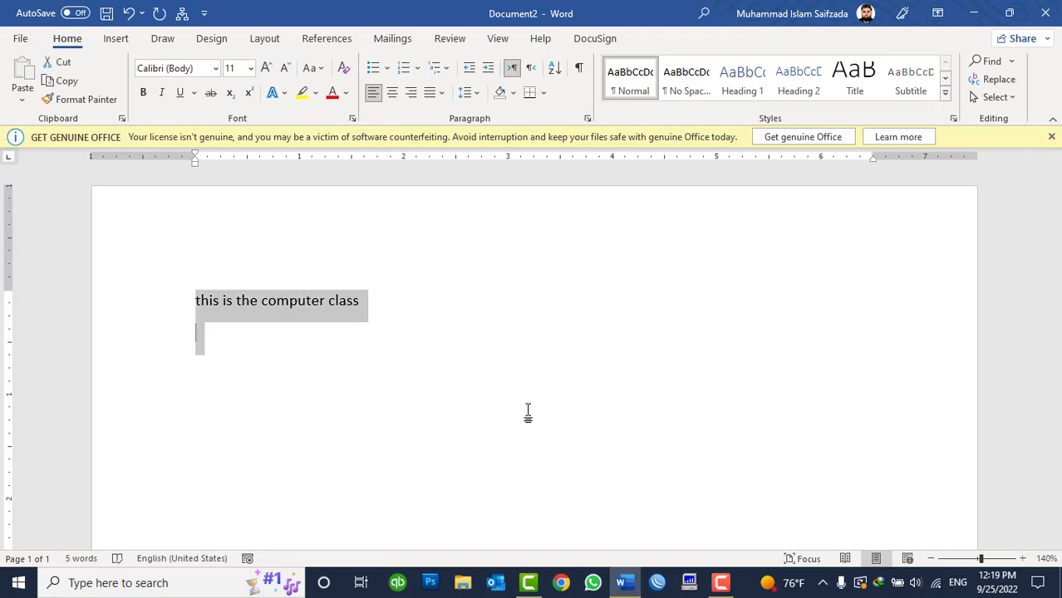
key("BackSpace")
Step: Re-enable 'Capitalize first letter of sentences' in AutoCorrect and close Word Options
left_click(18, 38)
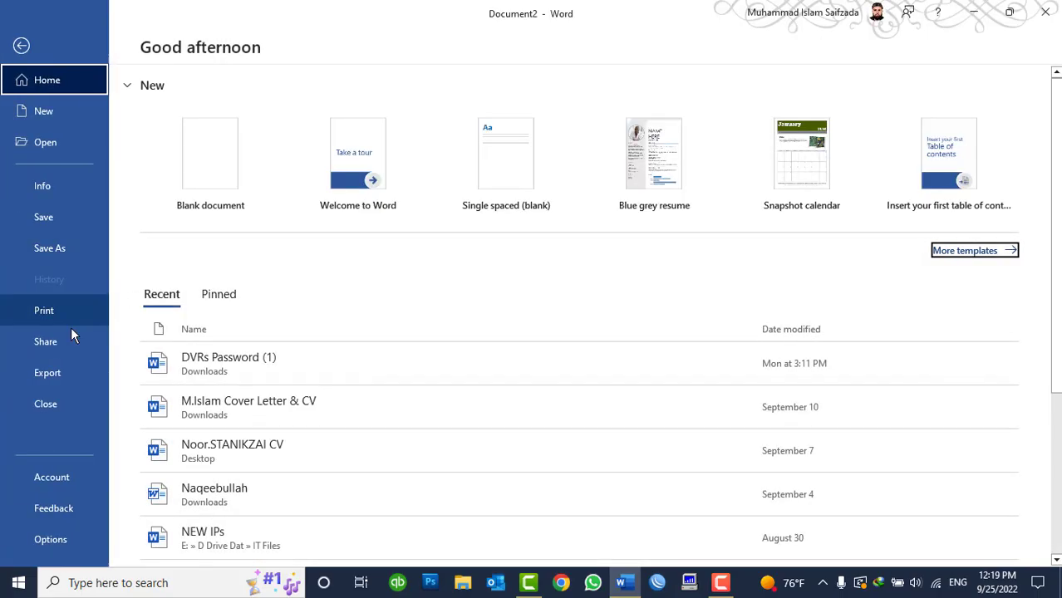
left_click(25, 544)
left_click(253, 100)
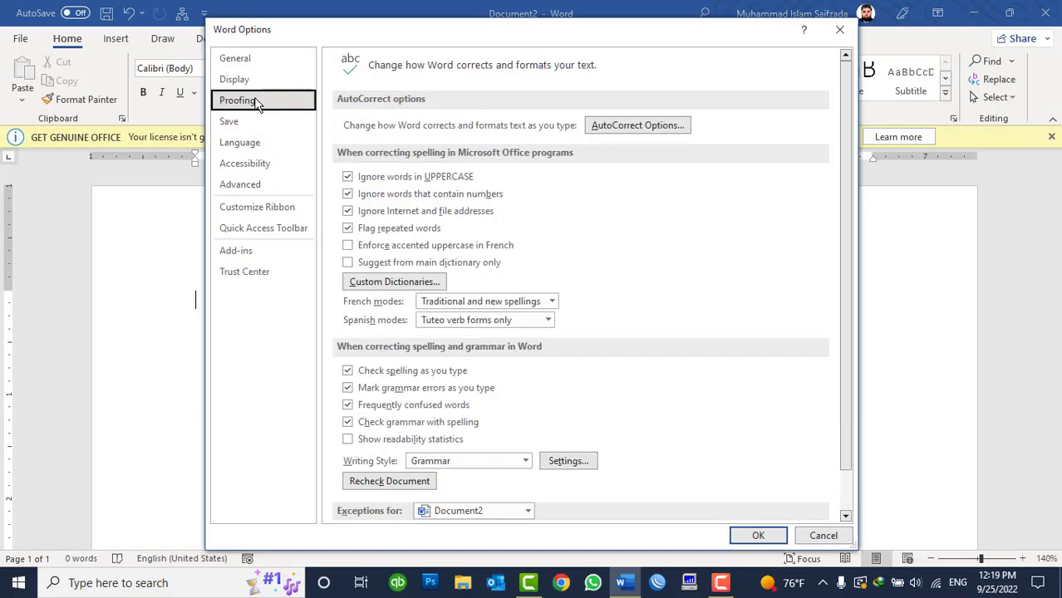
left_click(624, 135)
left_click(486, 127)
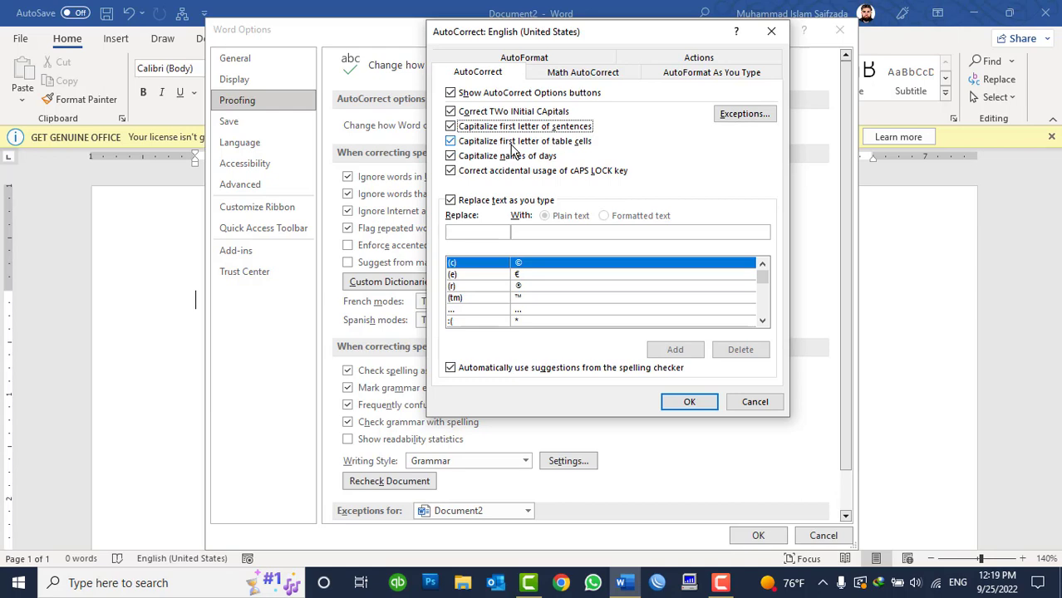
left_click(689, 402)
left_click(744, 537)
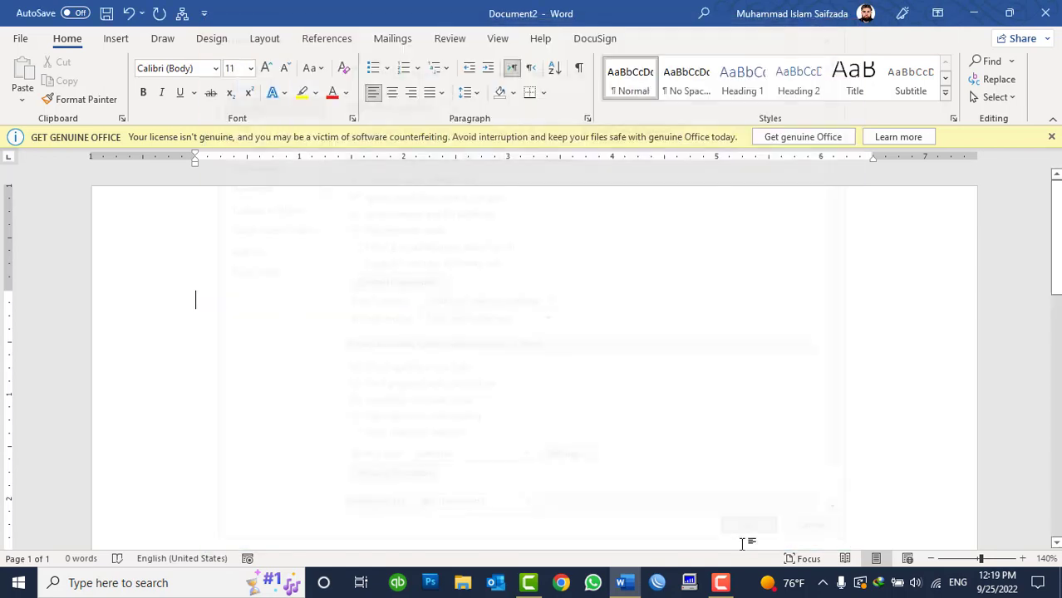
Step: Insert a 4×4 table from the Insert tab
left_click(116, 42)
left_click(113, 92)
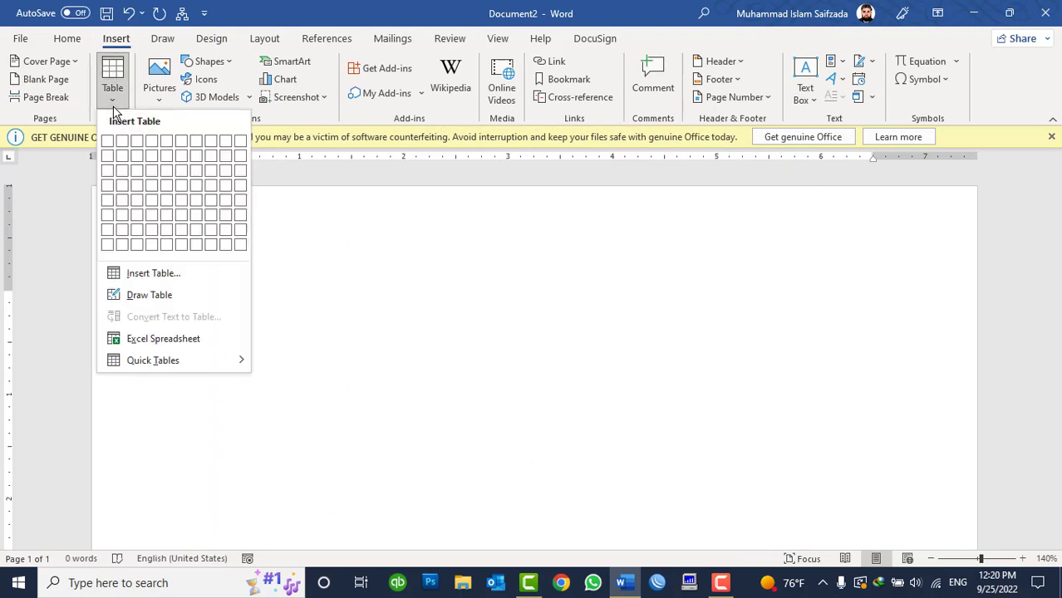
left_click(152, 185)
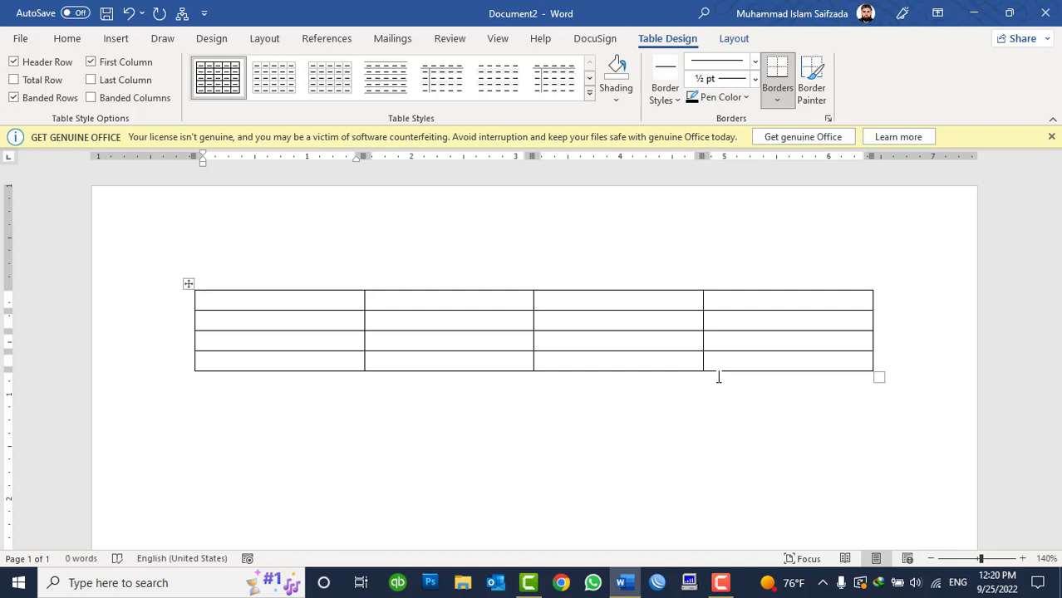
Step: Enter headers 'Student Name' and 'father name', then two student names in the first column
type("Stu")
type("en")
type("ent")
key("BackSpace")
key("BackSpace")
key("BackSpace")
key("BackSpace")
key("BackSpace")
type("tudent ")
type("Name")
key("Tab")
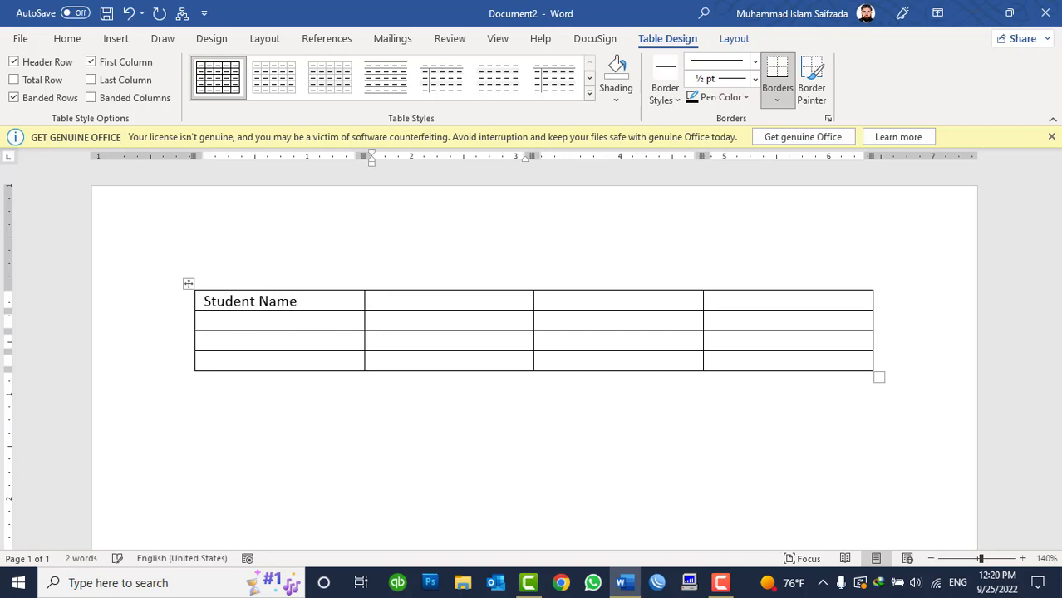
type("father name")
key("Down")
key("Left")
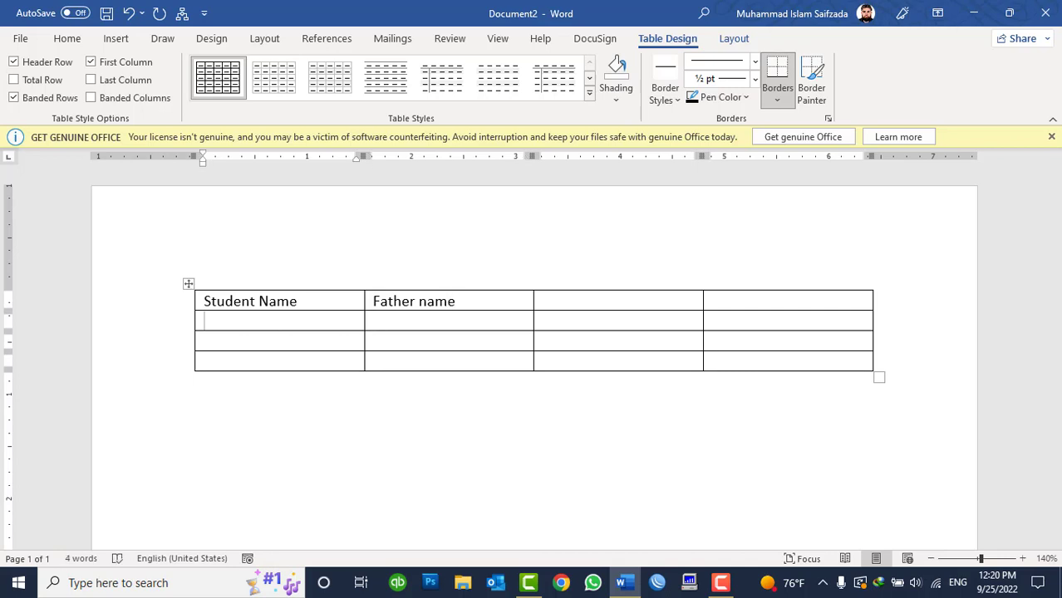
type("Islam")
key("Tab")
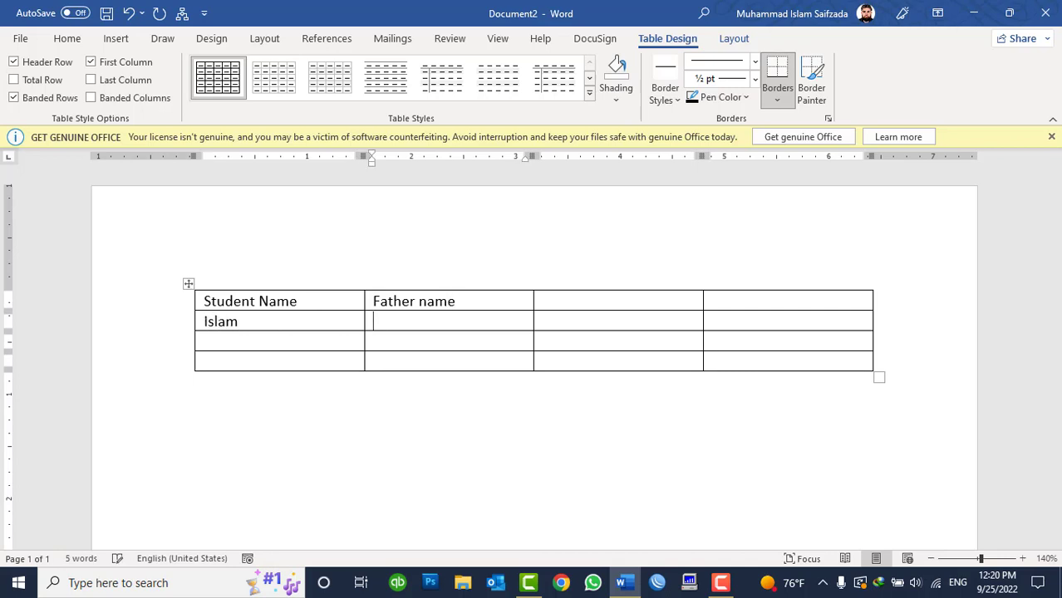
left_click(241, 340)
type("khan")
key("Tab")
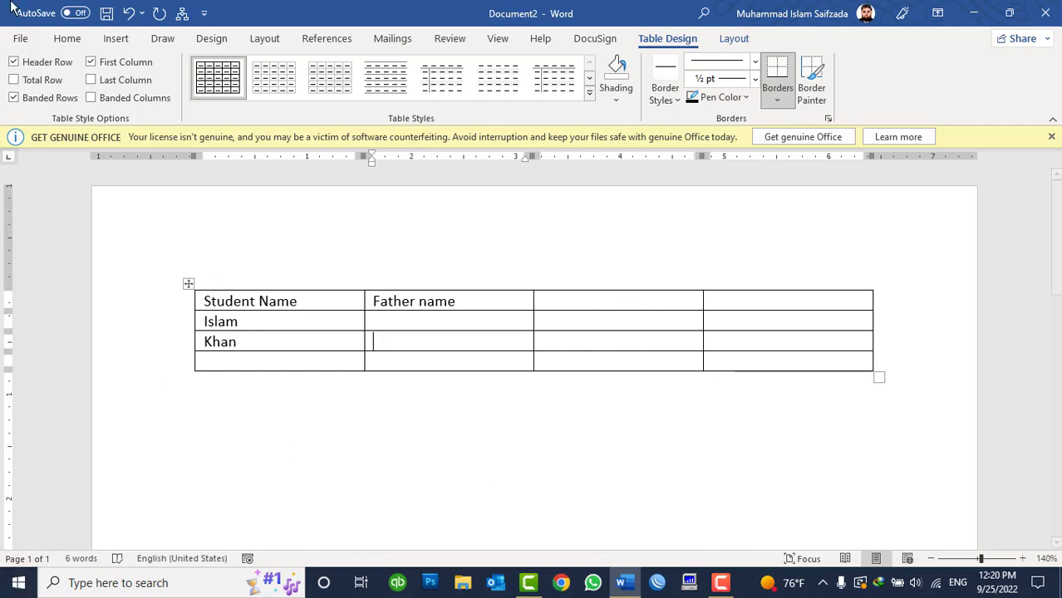
Step: Turn off AutoCorrect's 'Capitalize first letter of table cells' in Word Options > Proofing
left_click(22, 38)
left_click(51, 539)
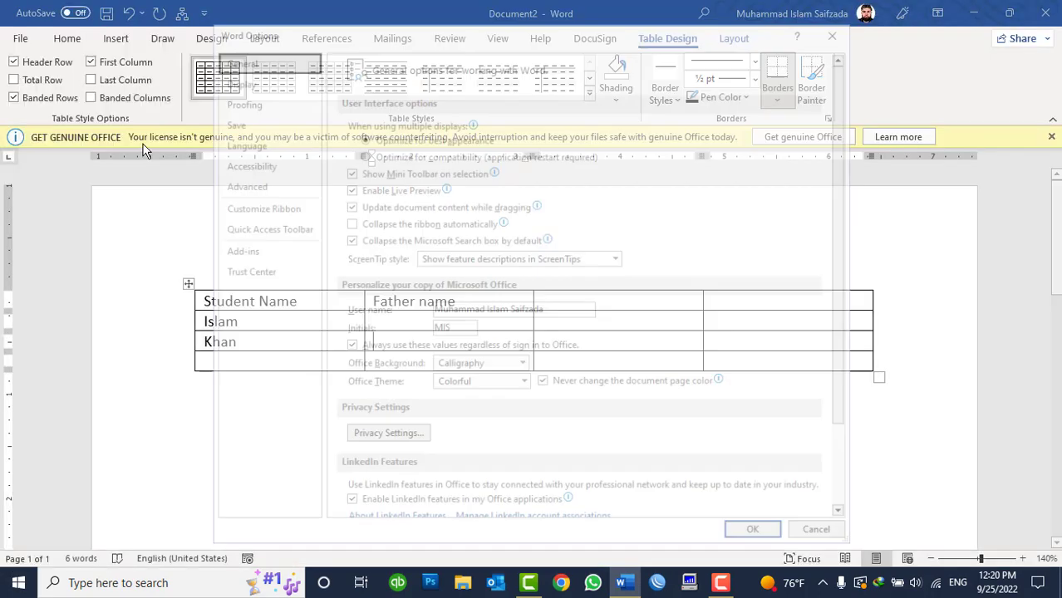
left_click(261, 79)
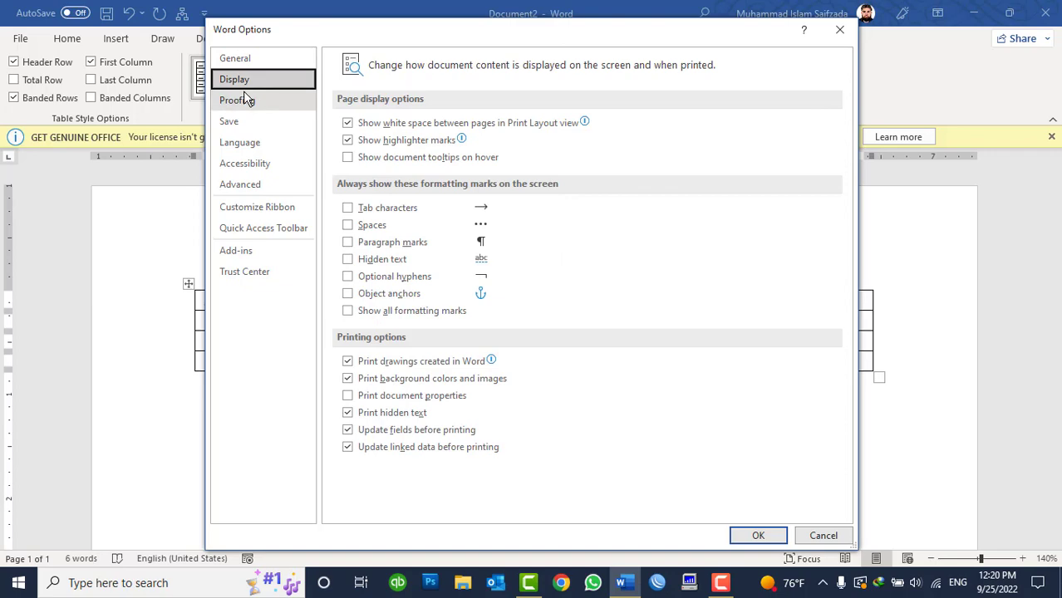
left_click(237, 100)
left_click(609, 126)
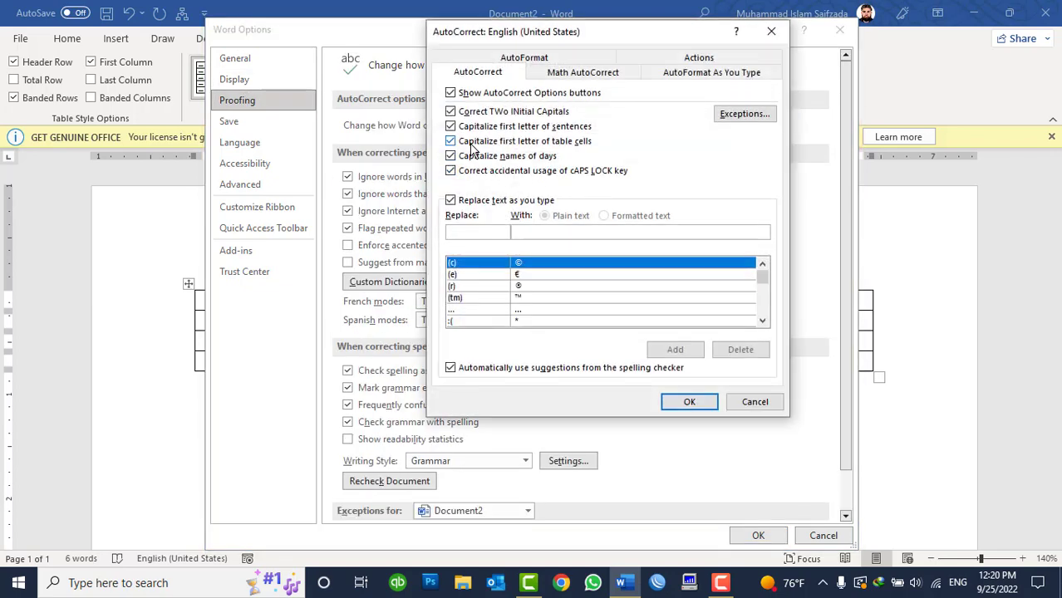
left_click(471, 148)
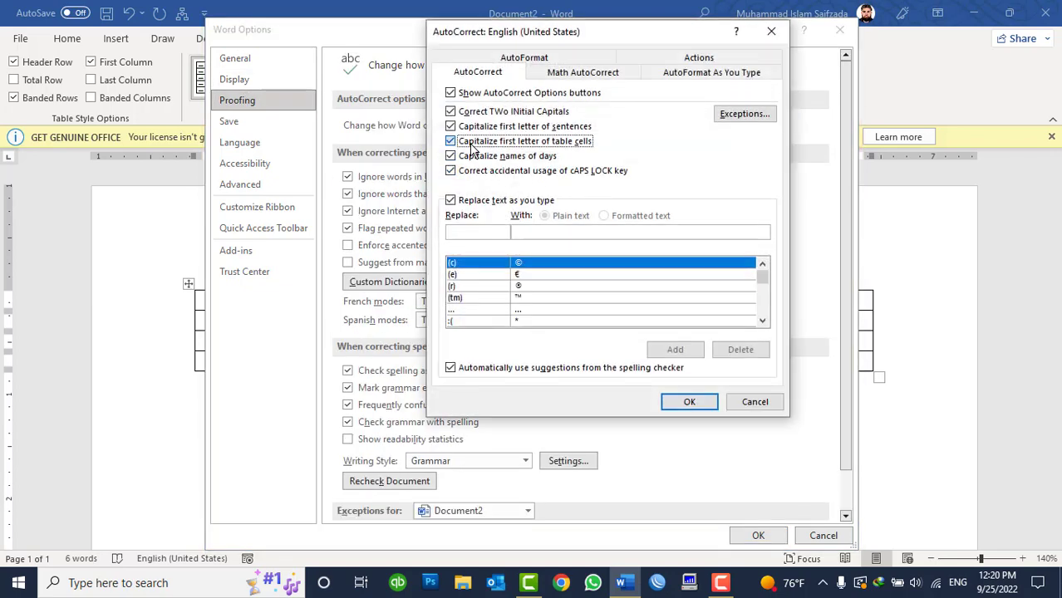
left_click(690, 402)
left_click(741, 533)
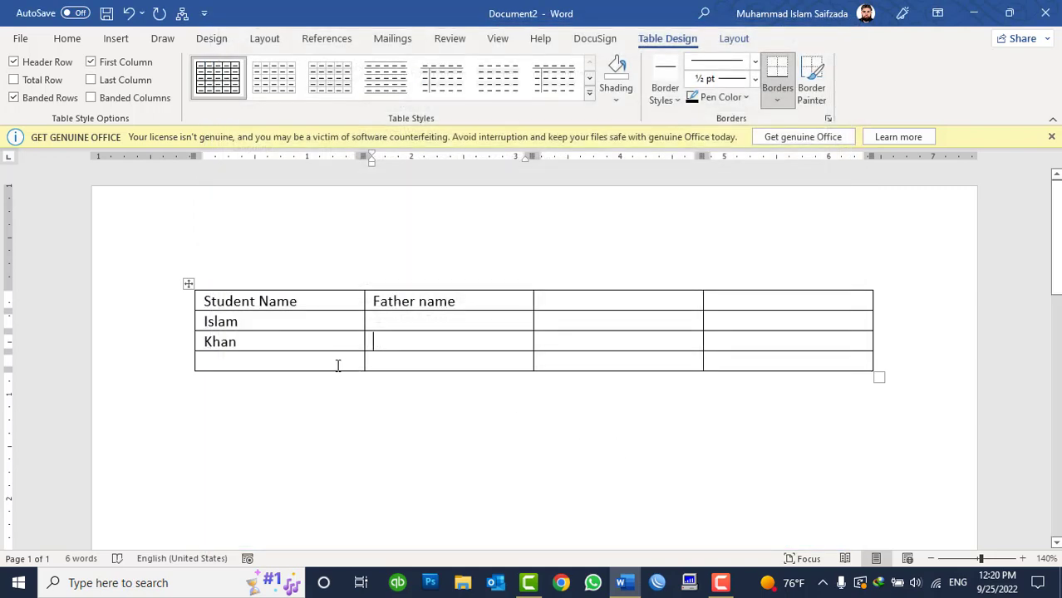
Step: Clear the two name cells, retype 'islam' and 'han' in column 1, then delete the whole table
left_click_drag(256, 342, 216, 323)
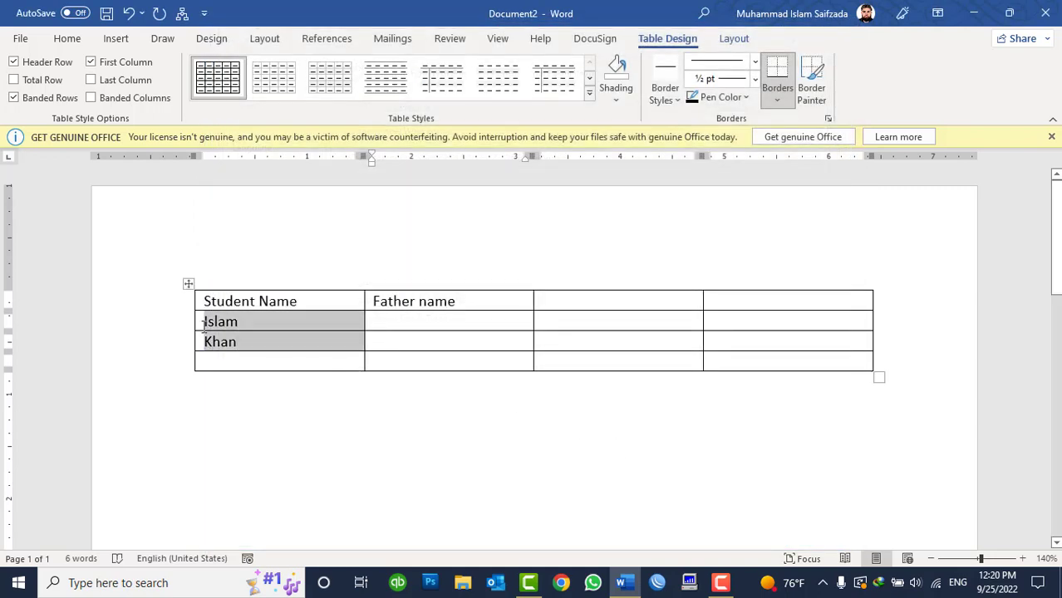
key("BackSpace")
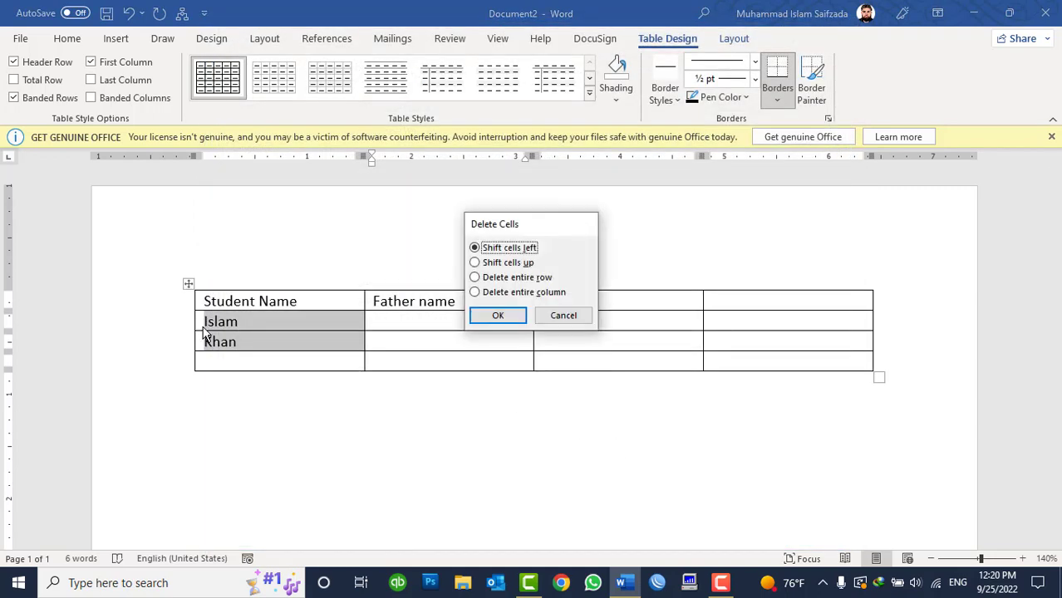
key("Escape")
left_click_drag(201, 324, 201, 339)
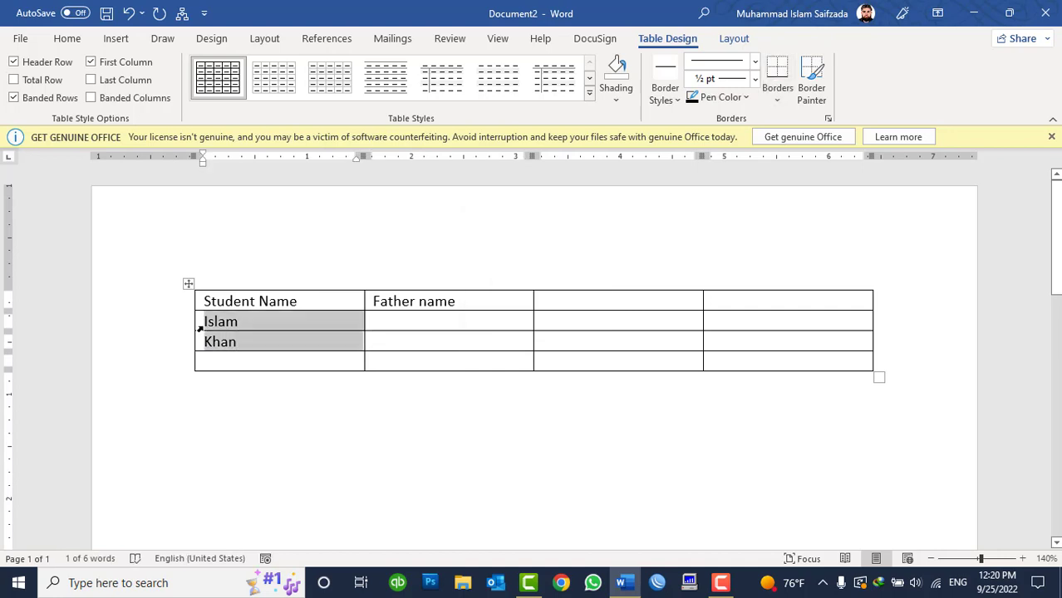
key("Delete")
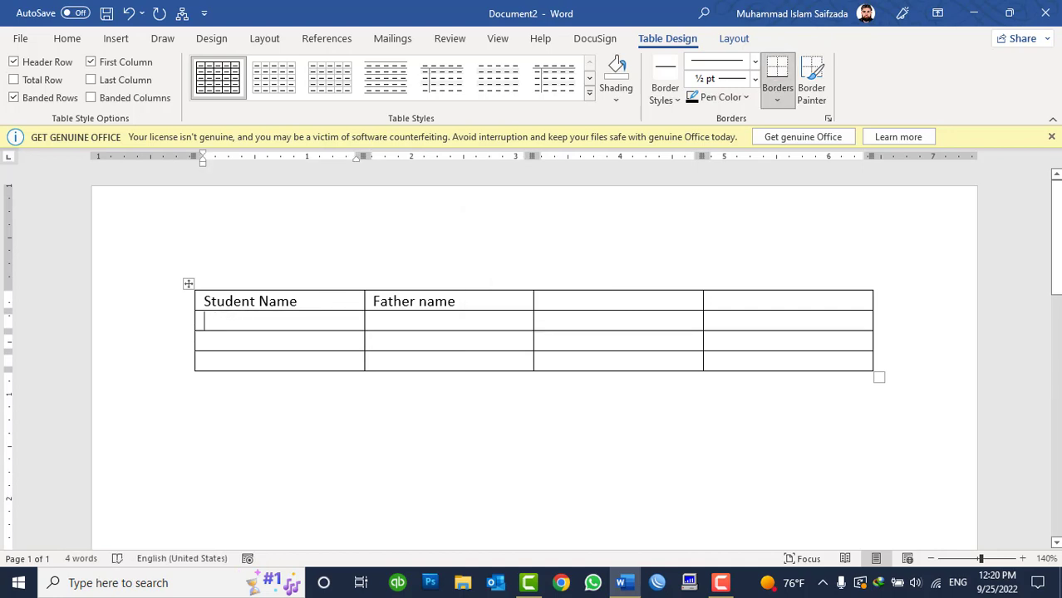
type("islam")
key("Tab")
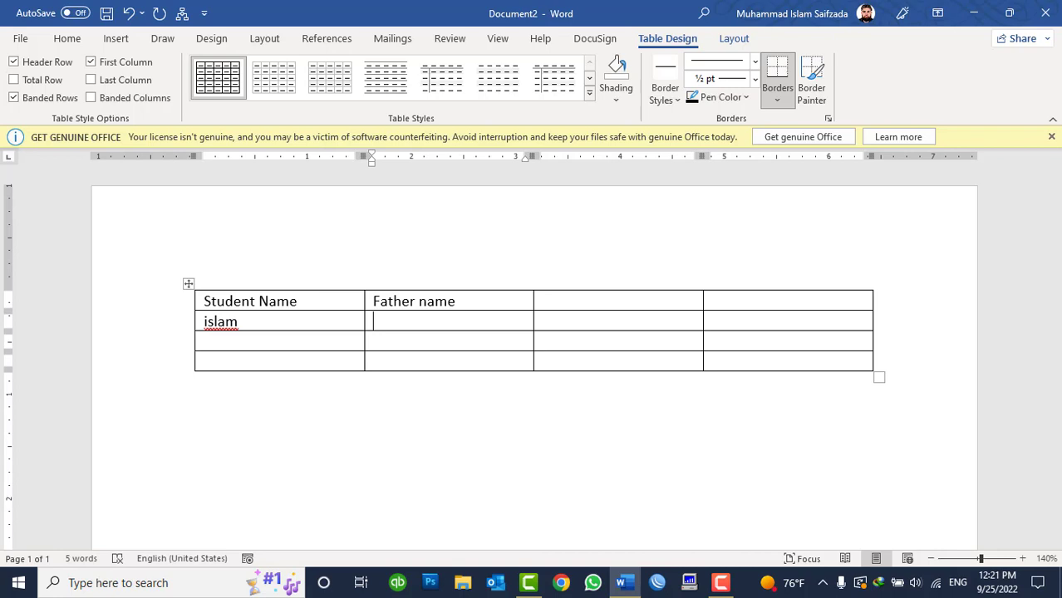
left_click(239, 321)
type("han")
key("Tab")
key("ctrl+a")
key("Delete")
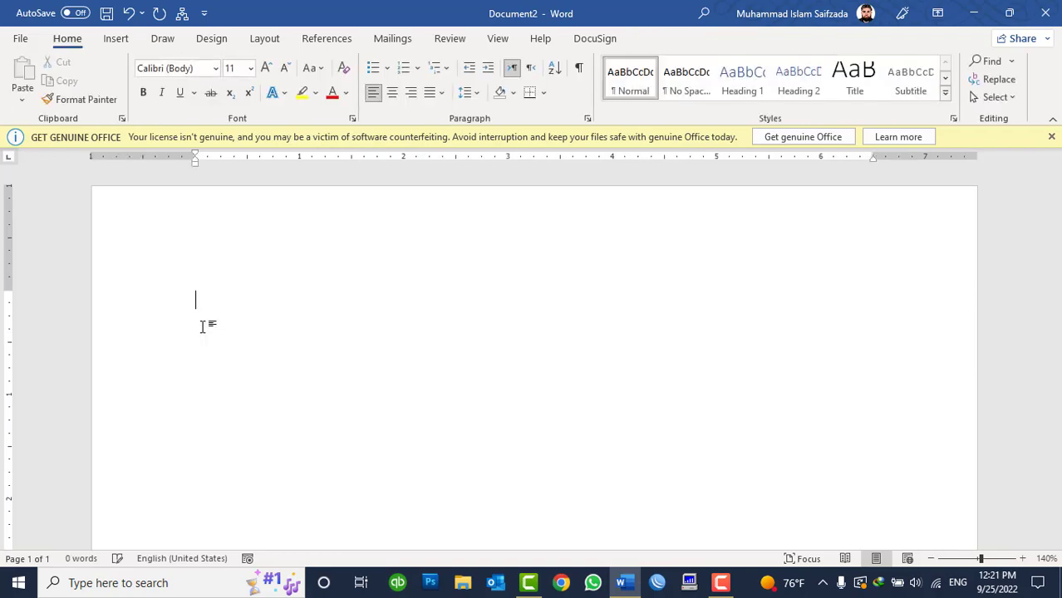
Step: Open AutoCorrect Options from the Proofing page, review the capitalization checkboxes, and close it with OK
left_click(20, 38)
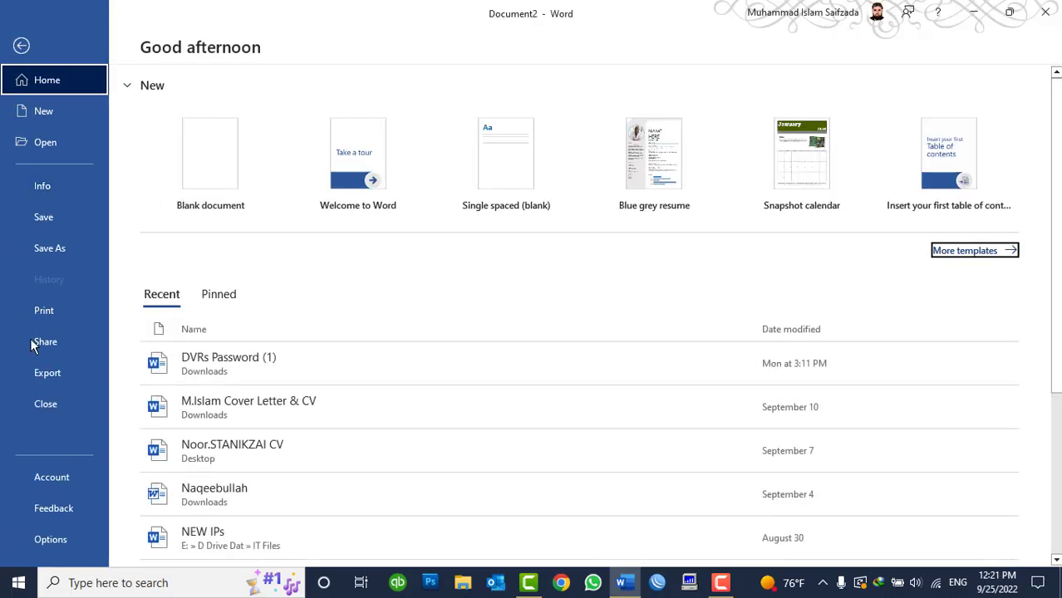
left_click(71, 537)
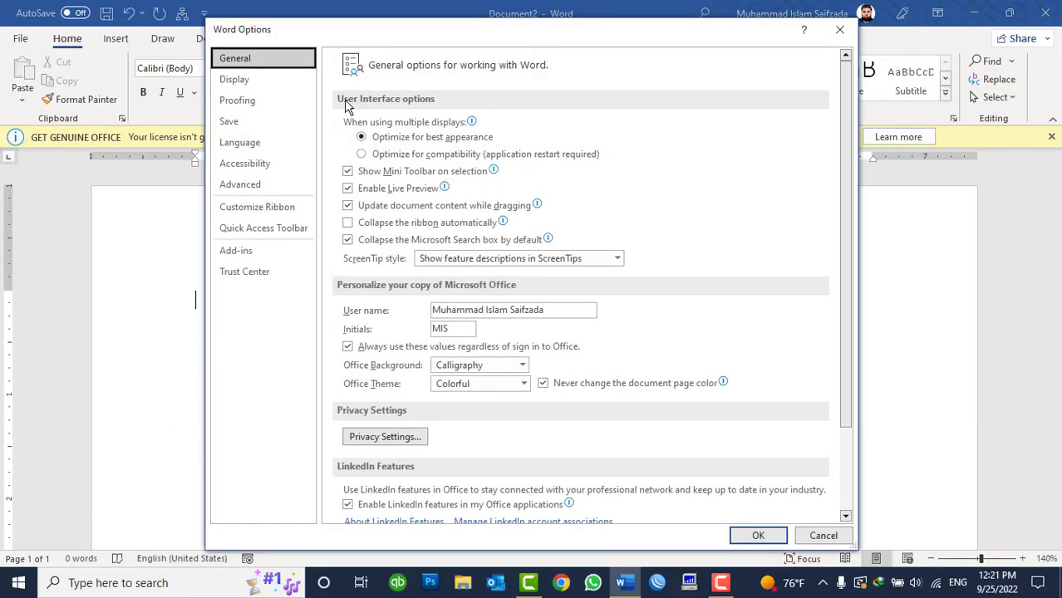
left_click(267, 100)
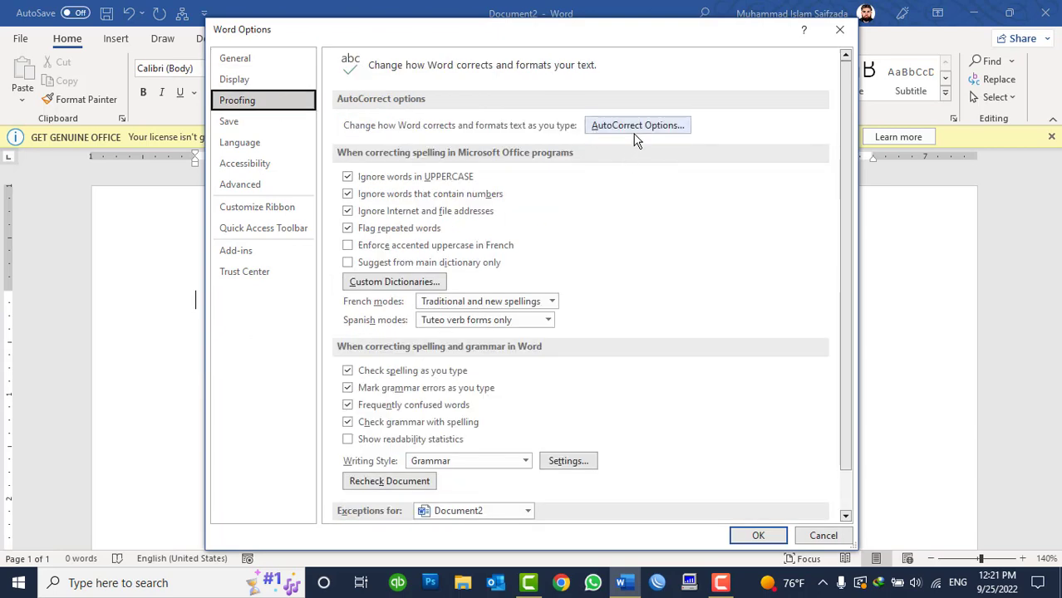
left_click(633, 131)
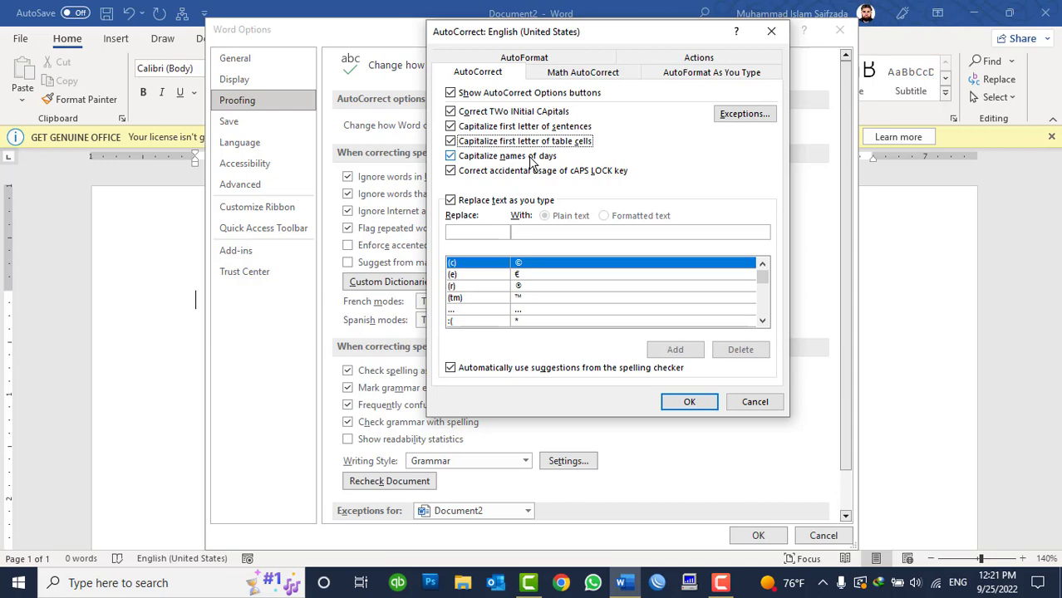
left_click(688, 402)
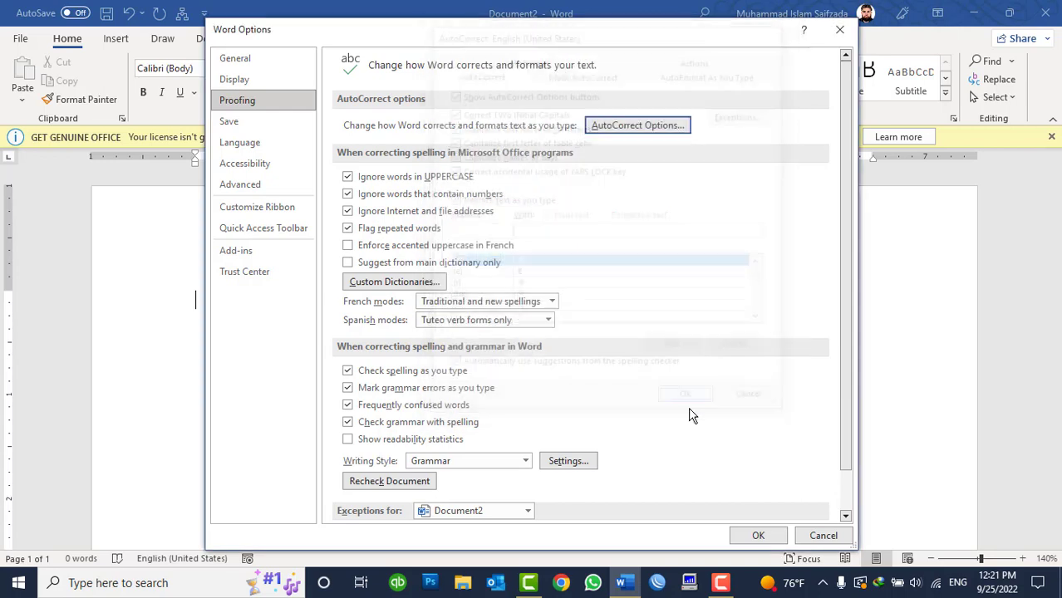
left_click(753, 536)
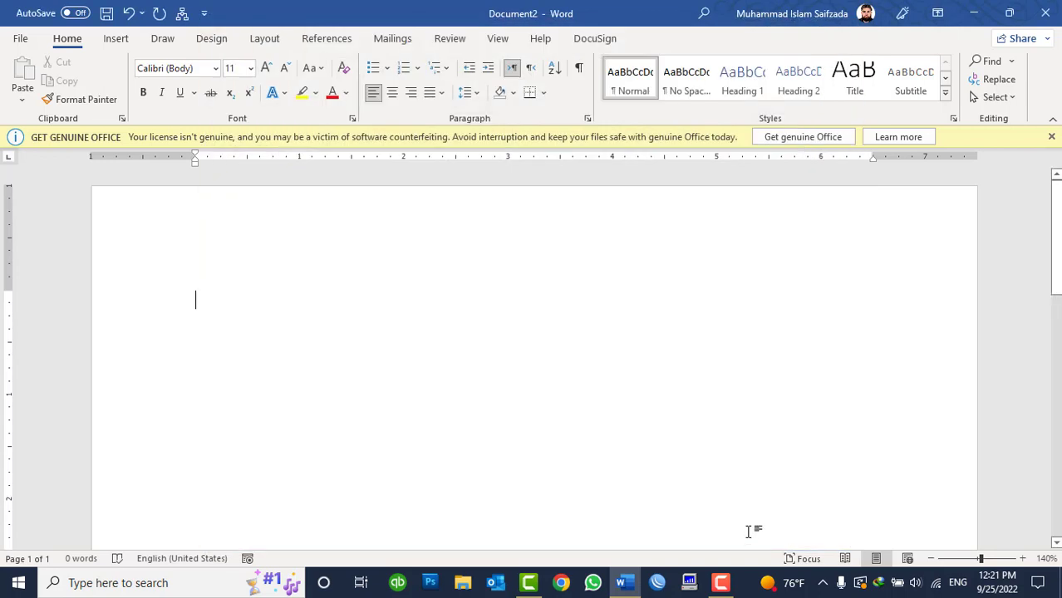
type("sunday")
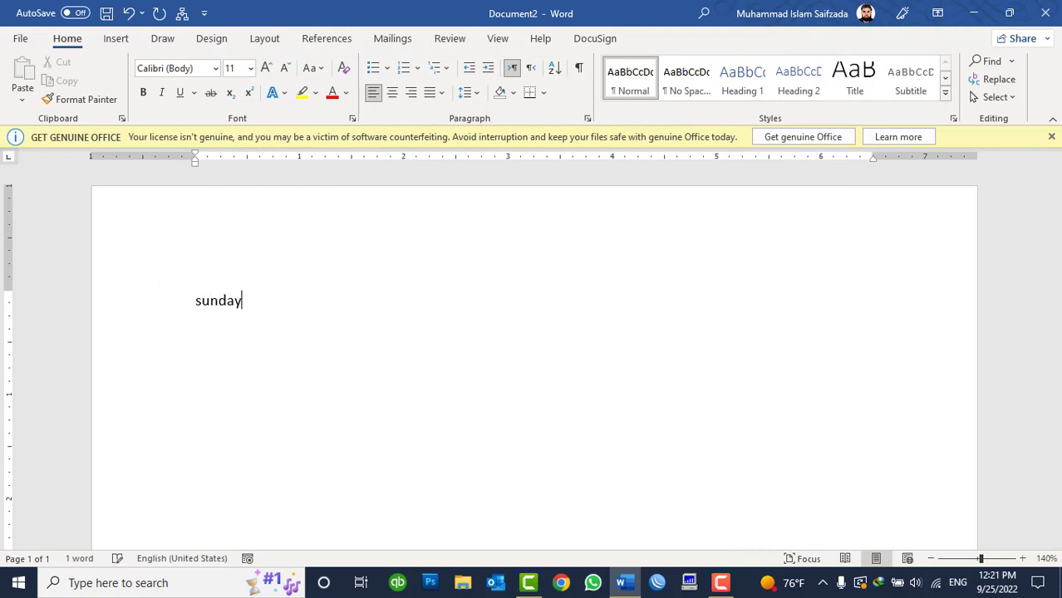
key("Return")
type("ond")
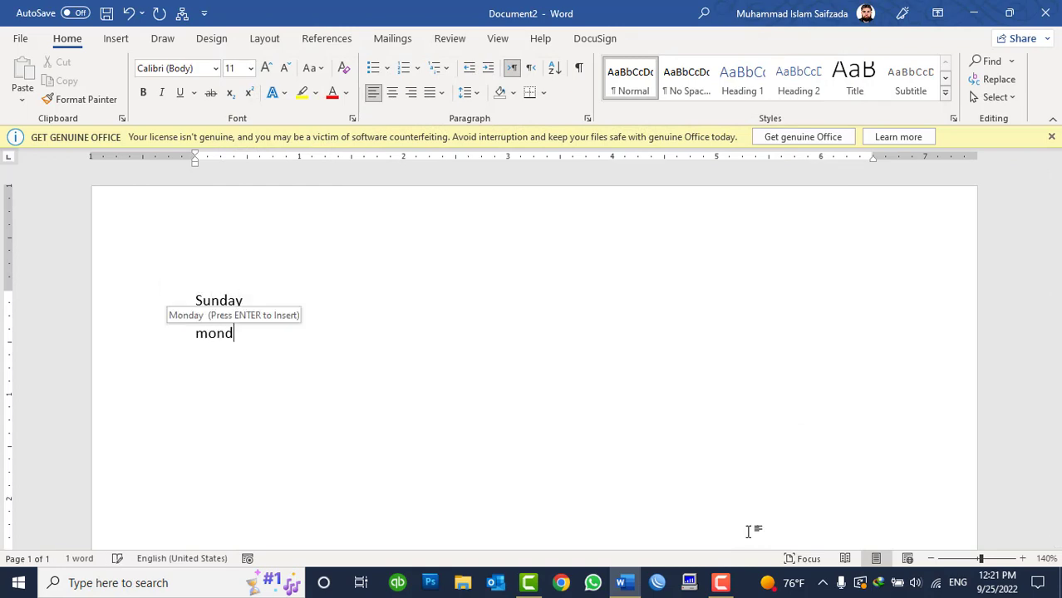
key("Return")
key("Return")
key("BackSpace")
type("atu")
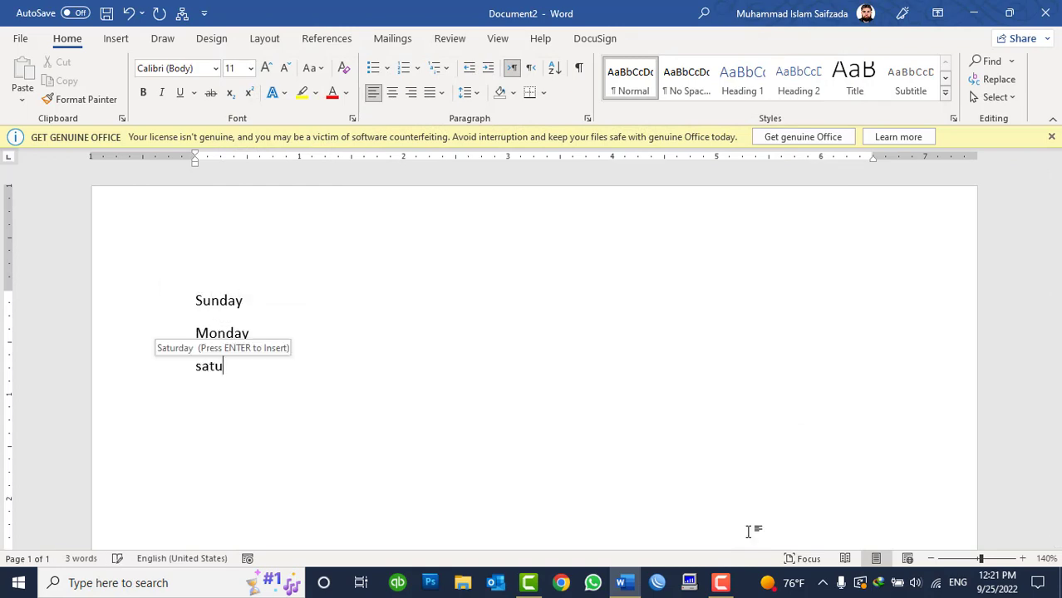
type("rday")
key("Return")
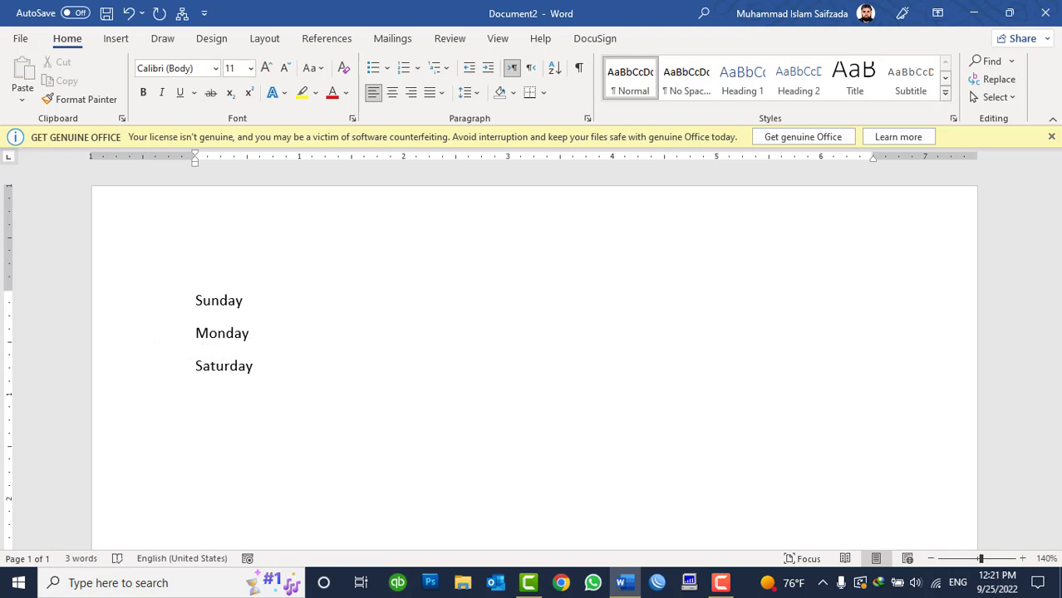
key("ctrl+a")
key("Delete")
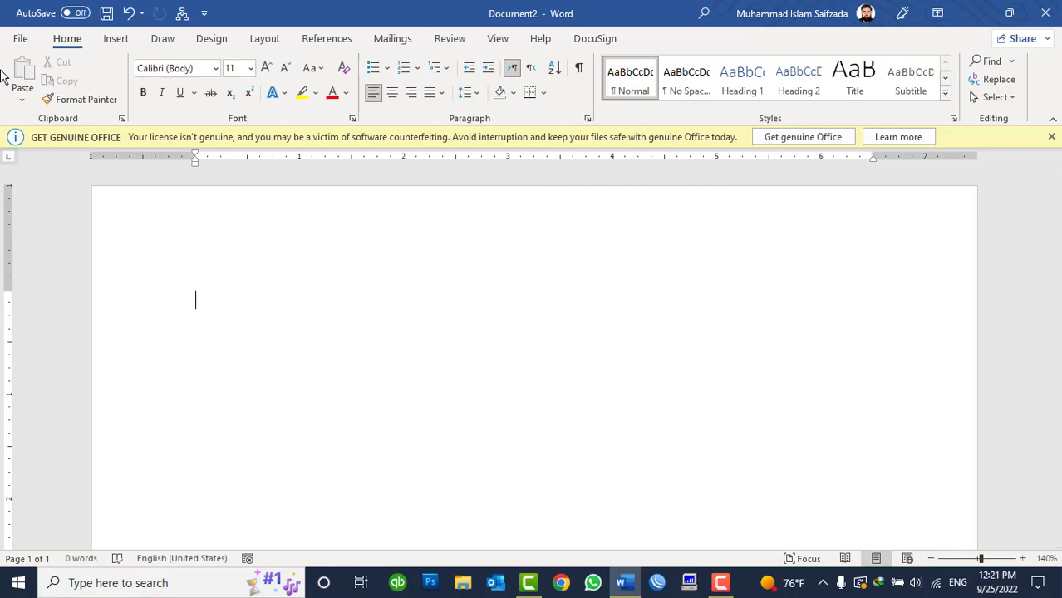
left_click(22, 38)
left_click(50, 539)
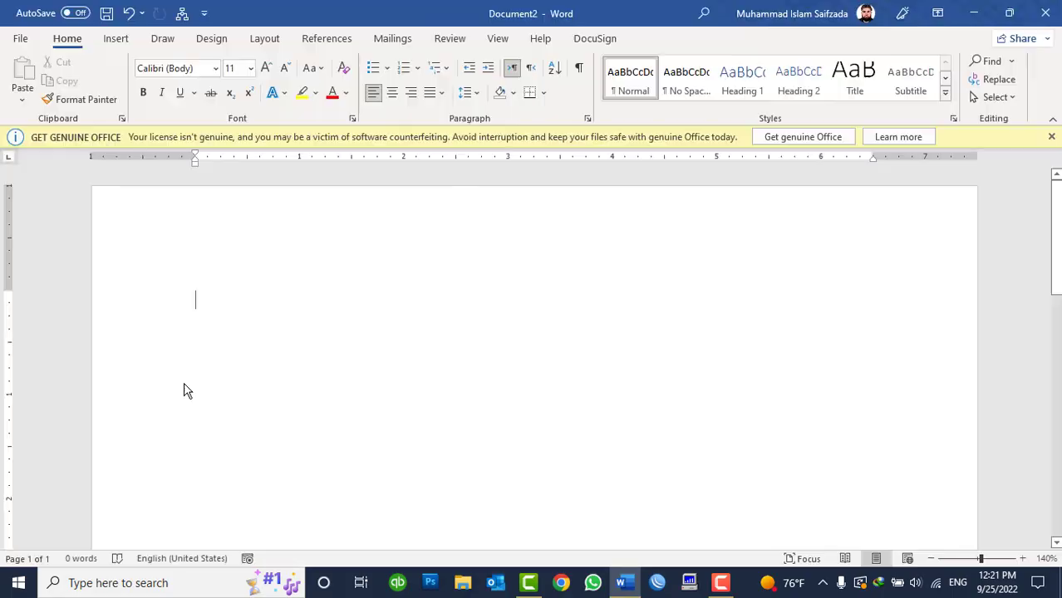
left_click(259, 101)
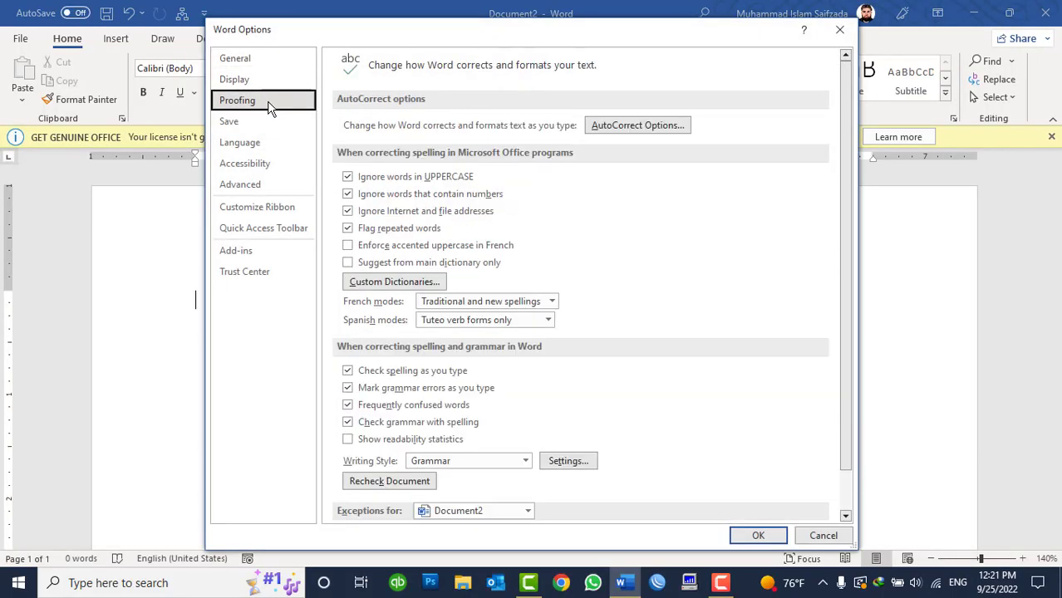
left_click(623, 124)
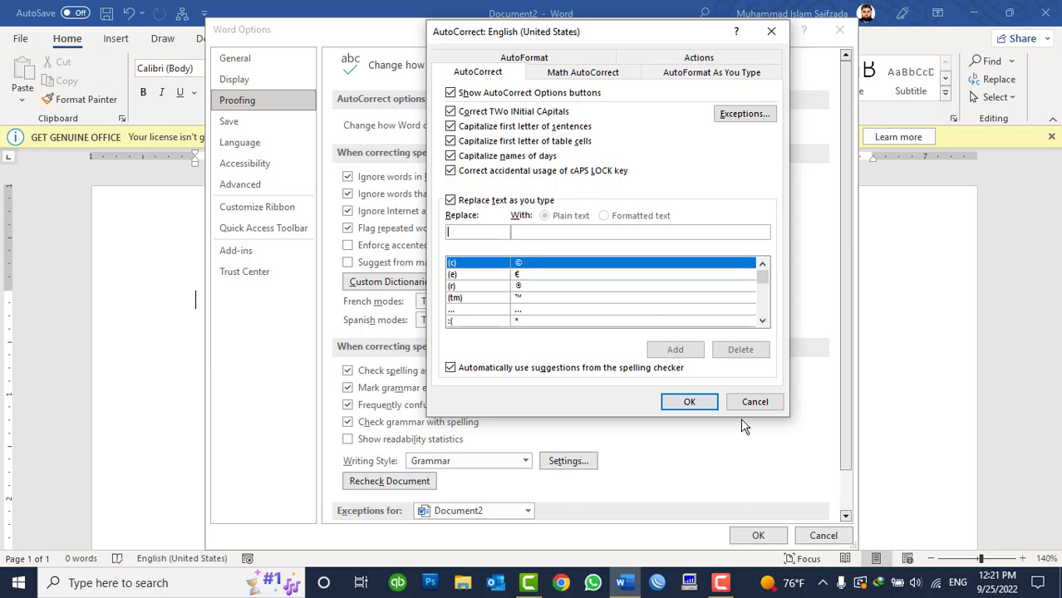
left_click(712, 405)
left_click(752, 535)
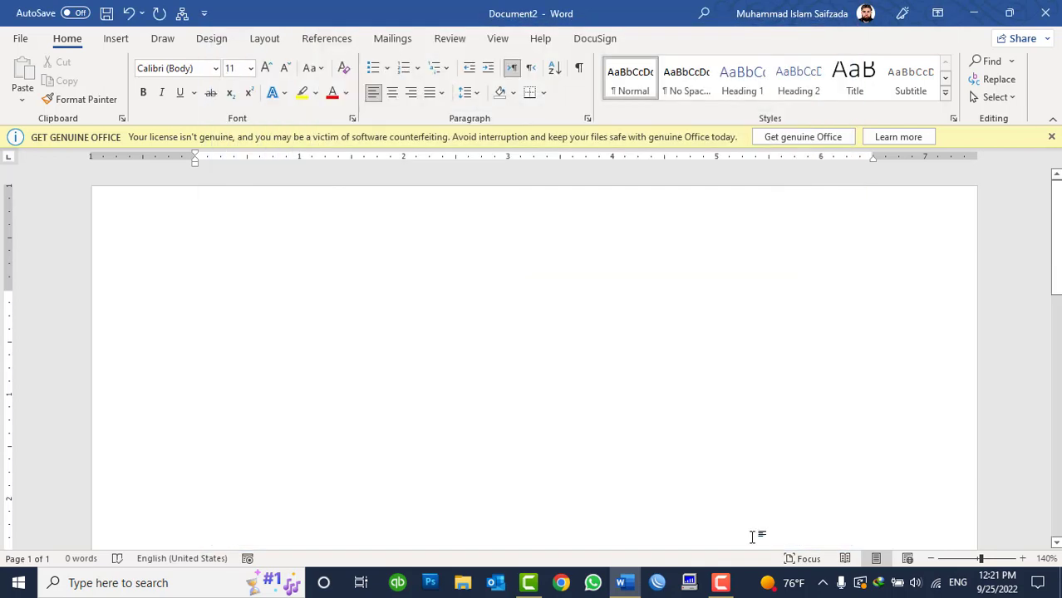
Step: Type Computer on one line and a caps-lock-mistyped cOMPUTER, auto-corrected to Computer, on the next
type("computer")
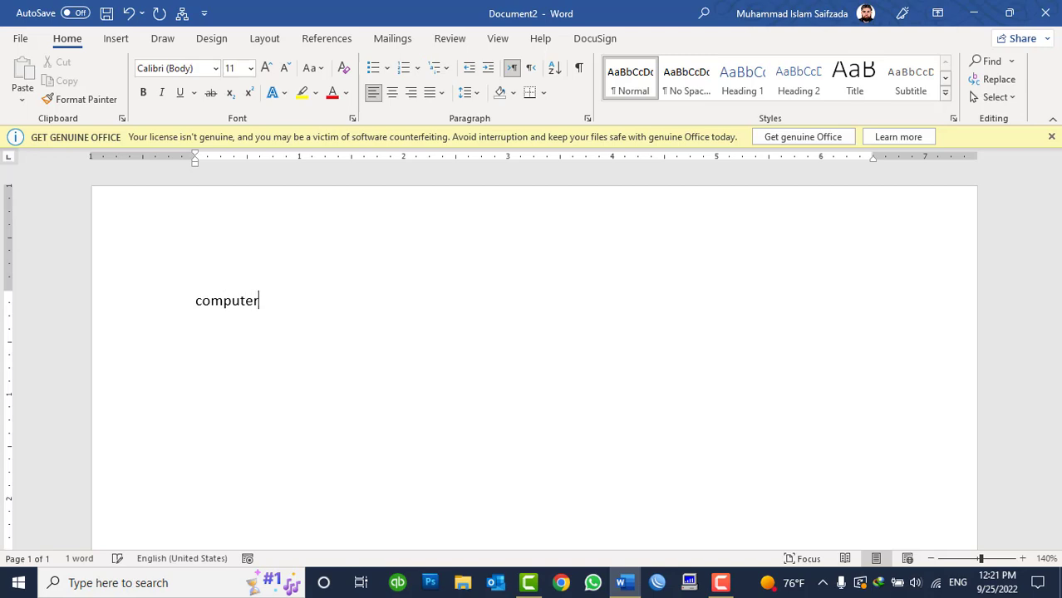
key("Return")
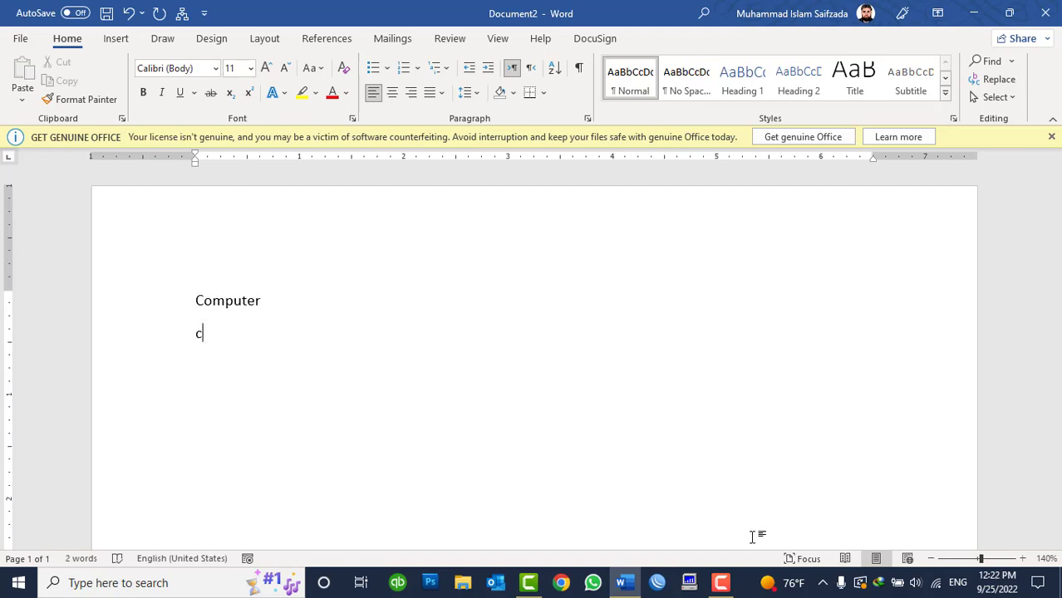
type("OMP")
type("R")
key("Return")
Step: Uncheck 'Correct accidental usage of cAPS LOCK key', then type a third line that becomes COMPUTER
left_click(20, 38)
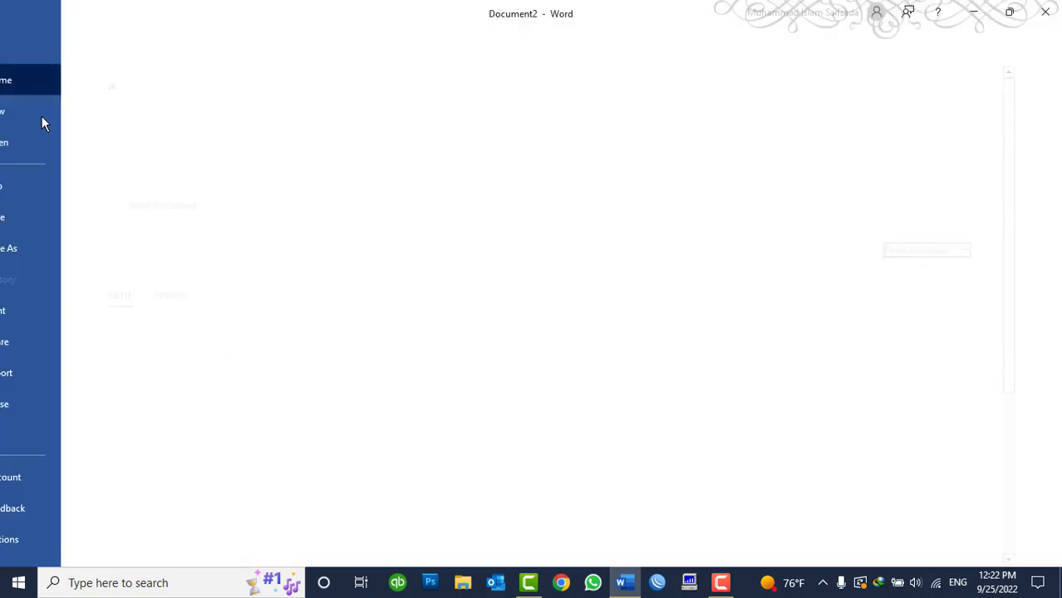
left_click(59, 542)
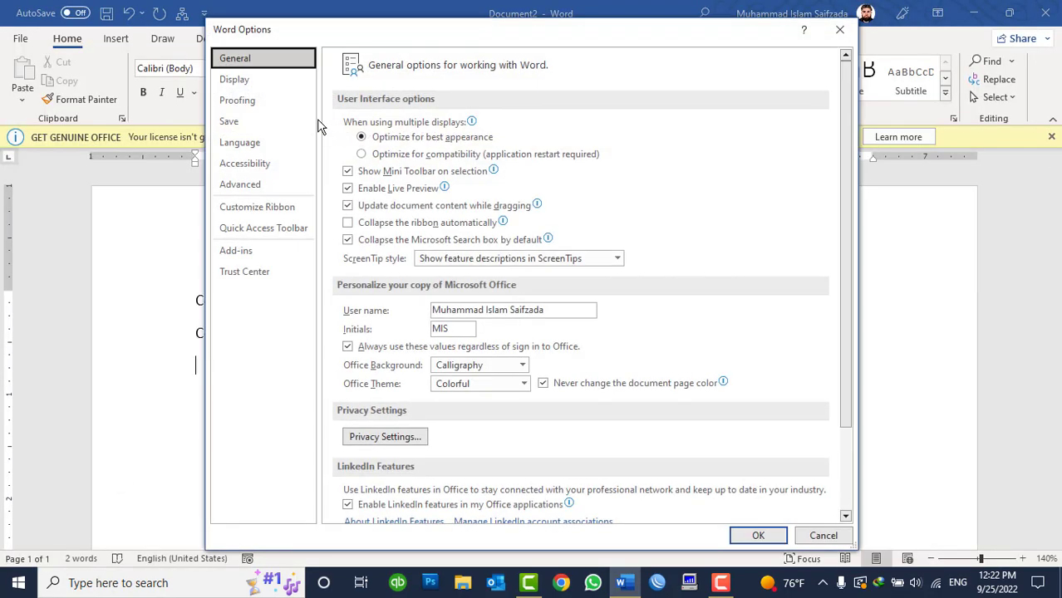
left_click(282, 104)
left_click(623, 129)
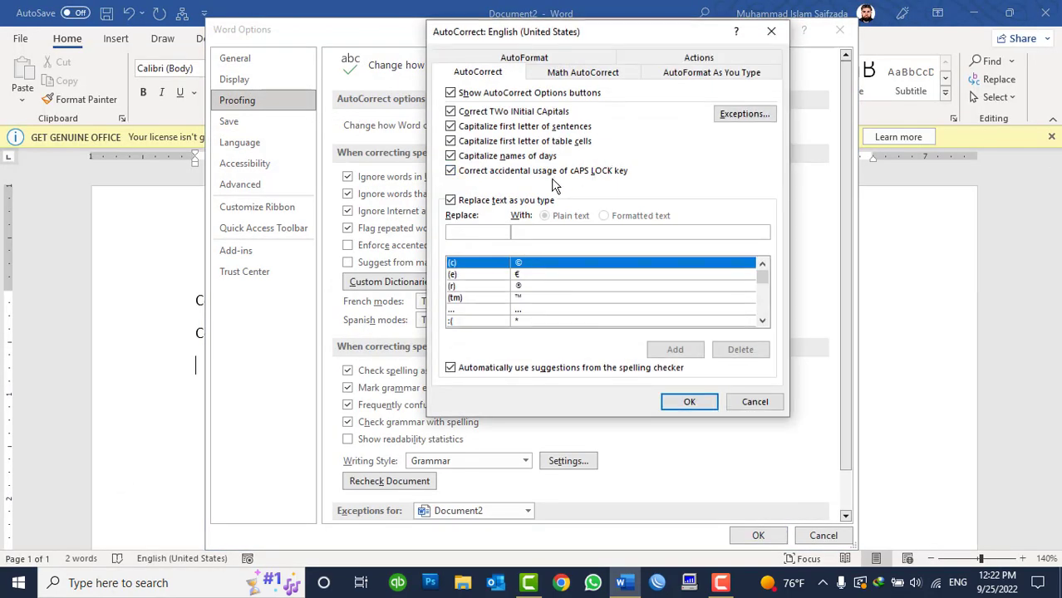
left_click(450, 171)
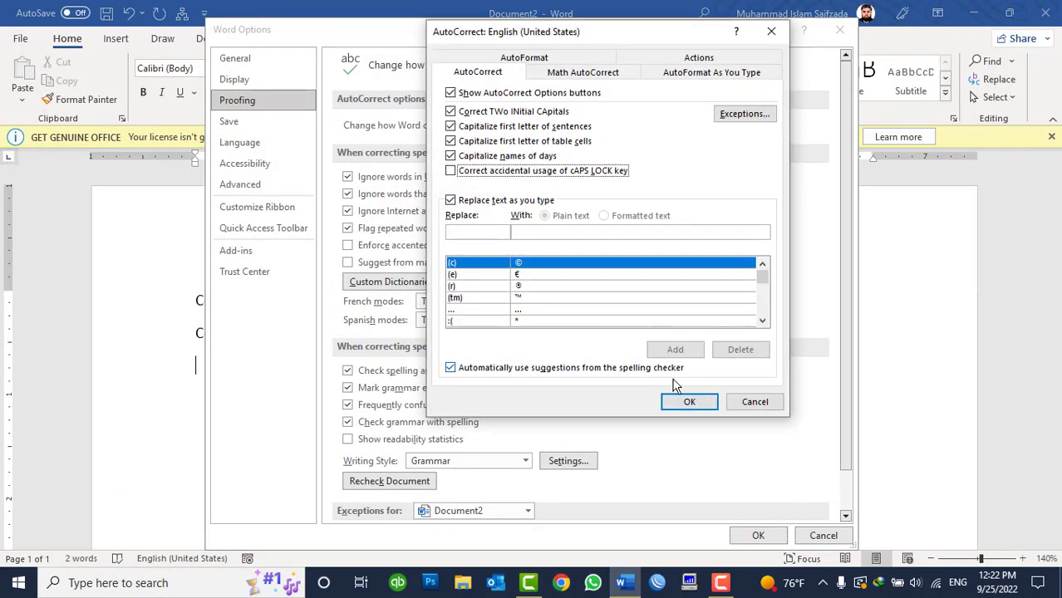
left_click(688, 403)
left_click(756, 534)
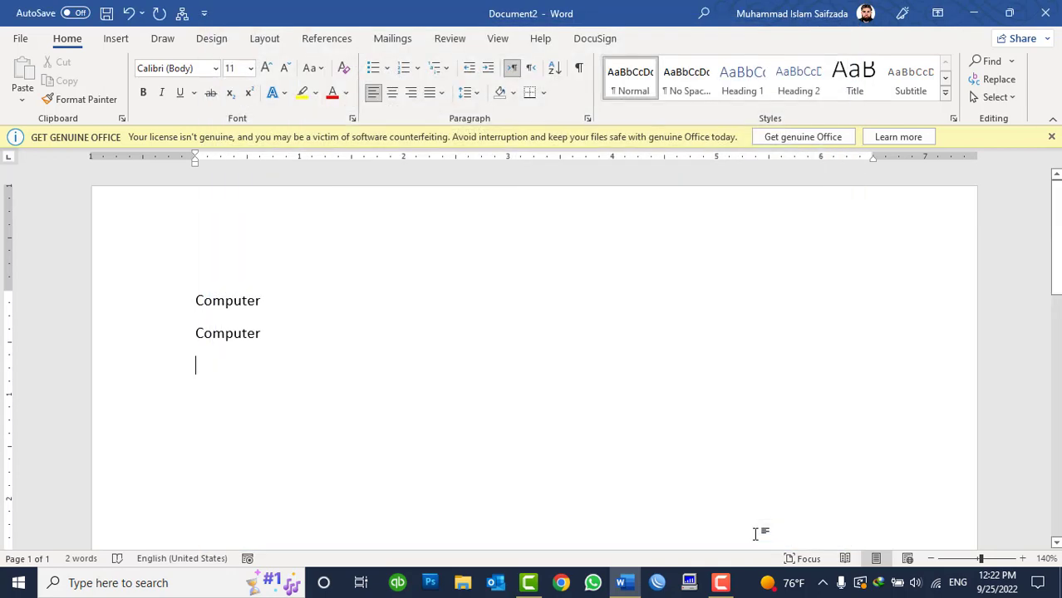
type("cOM")
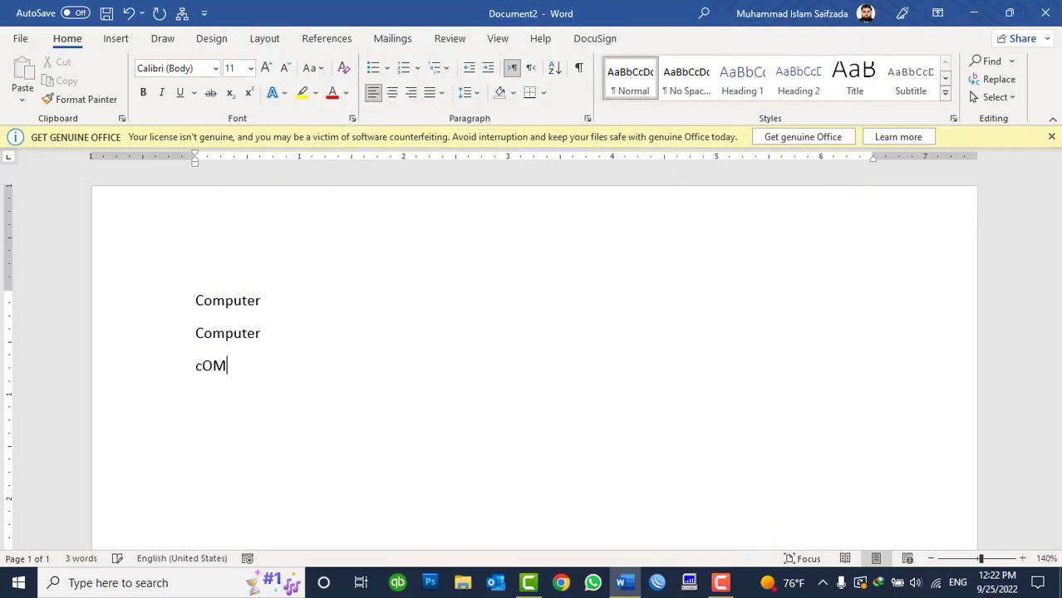
type("TER")
key("Return")
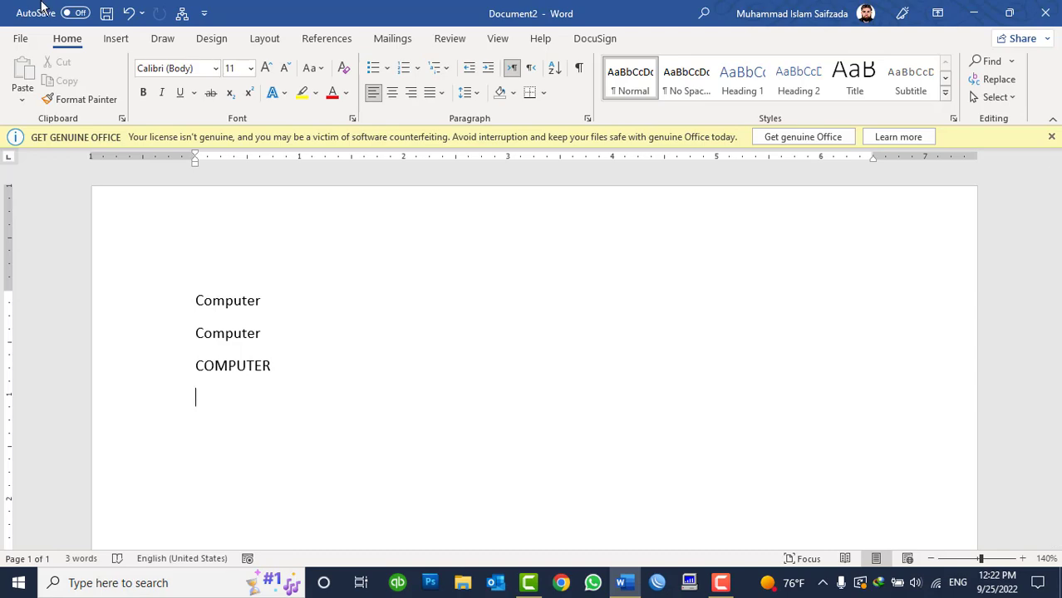
Step: Re-check 'Correct accidental usage of cAPS LOCK key', then delete all three Computer lines
left_click(22, 38)
left_click(50, 540)
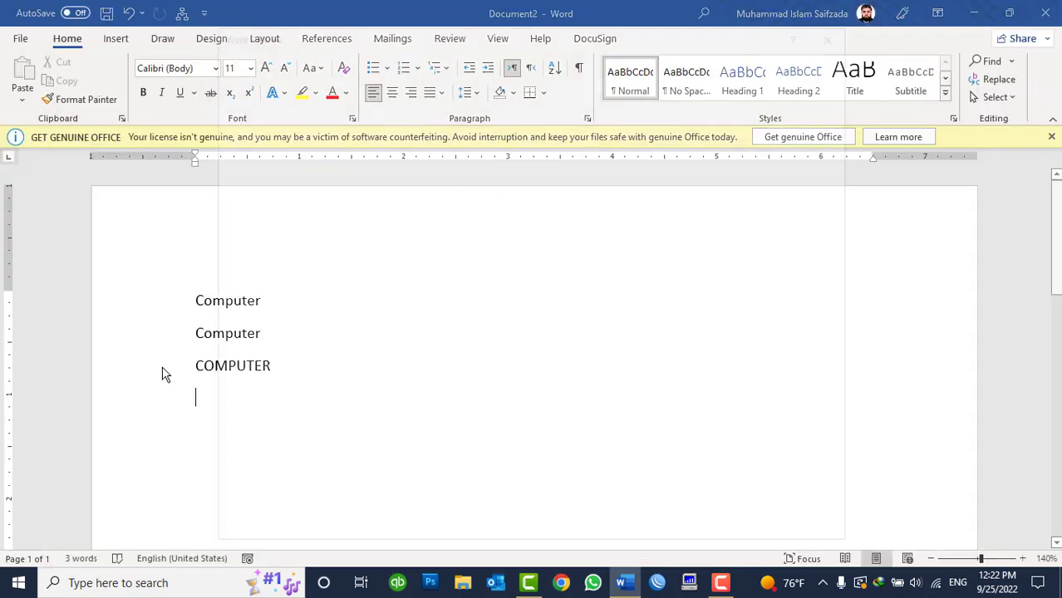
left_click(249, 100)
left_click(670, 129)
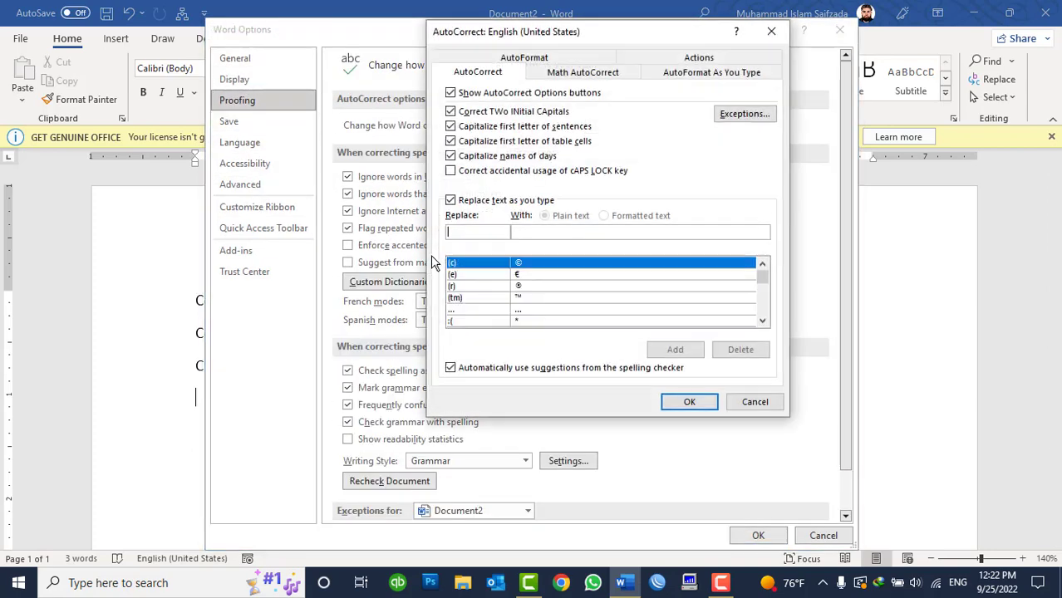
left_click(480, 172)
left_click(479, 173)
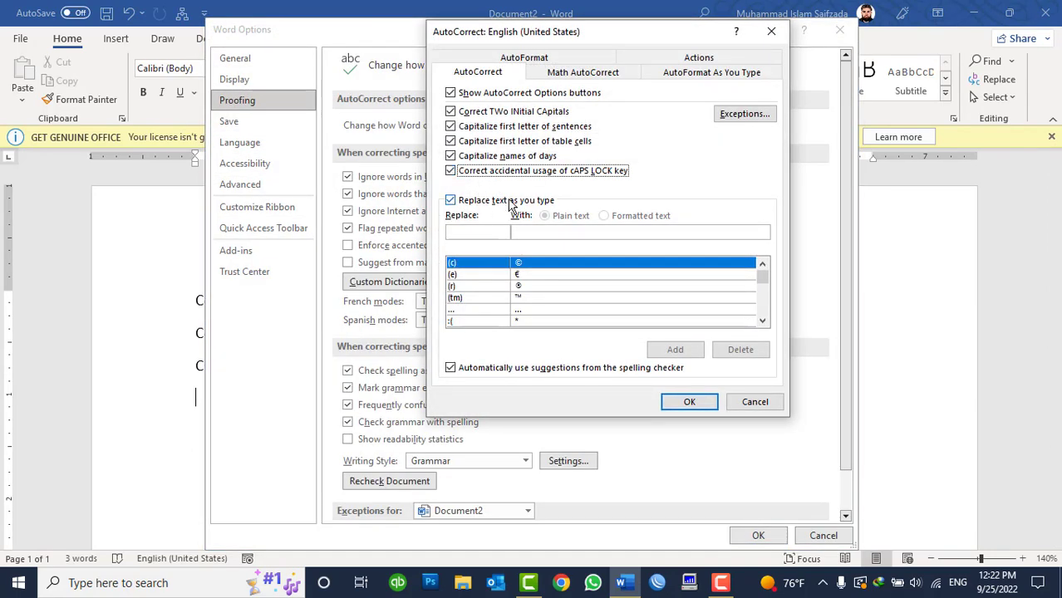
left_click(687, 401)
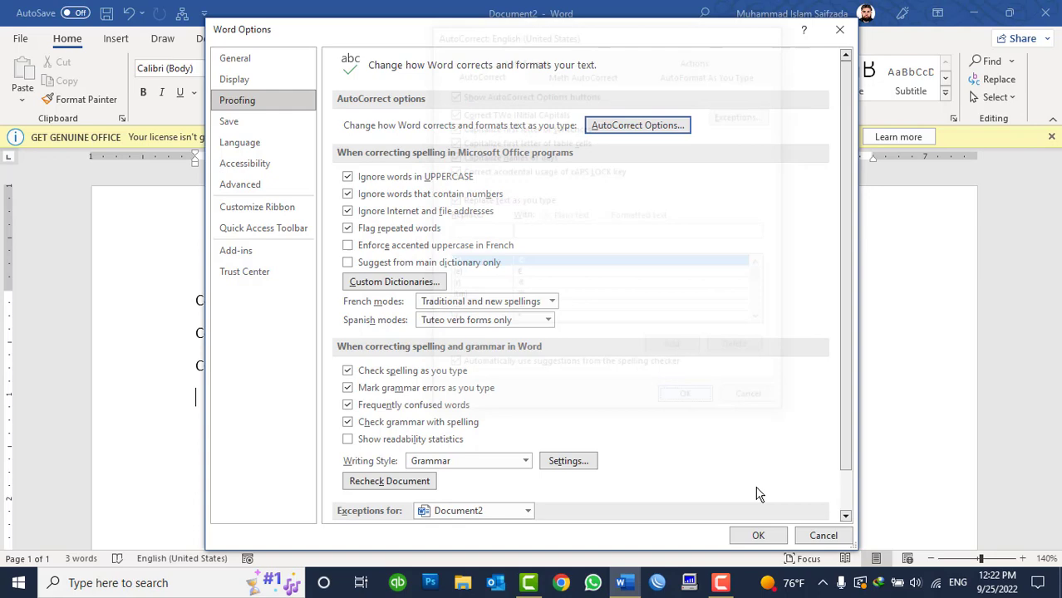
left_click(765, 536)
key("ctrl+a")
key("Delete")
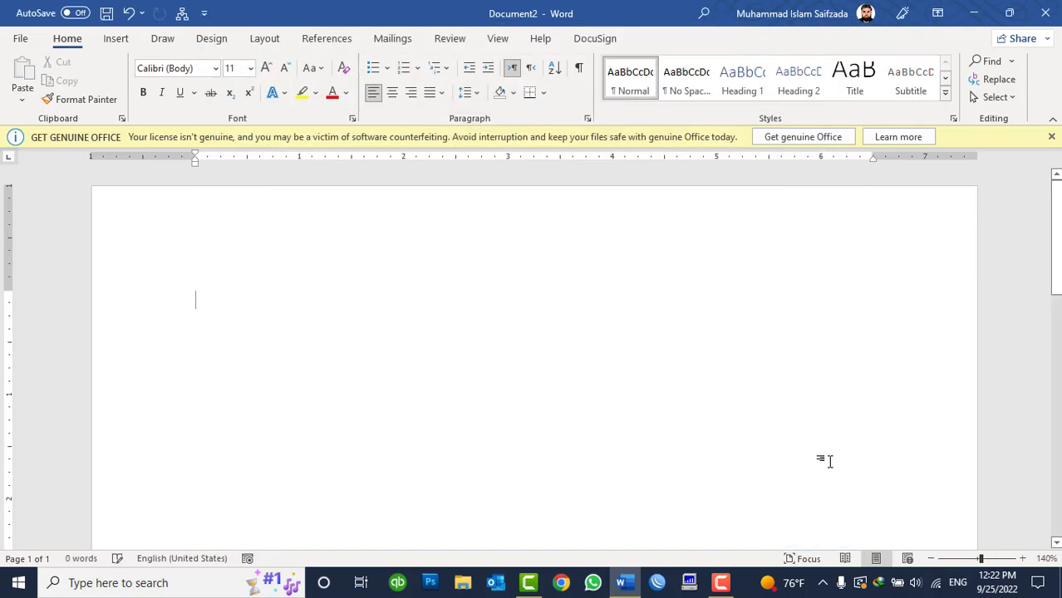
Step: Enter =rand(1) to insert a 47-word sample paragraph starting 'Video provides a powerful way…'
type("=RAND(")
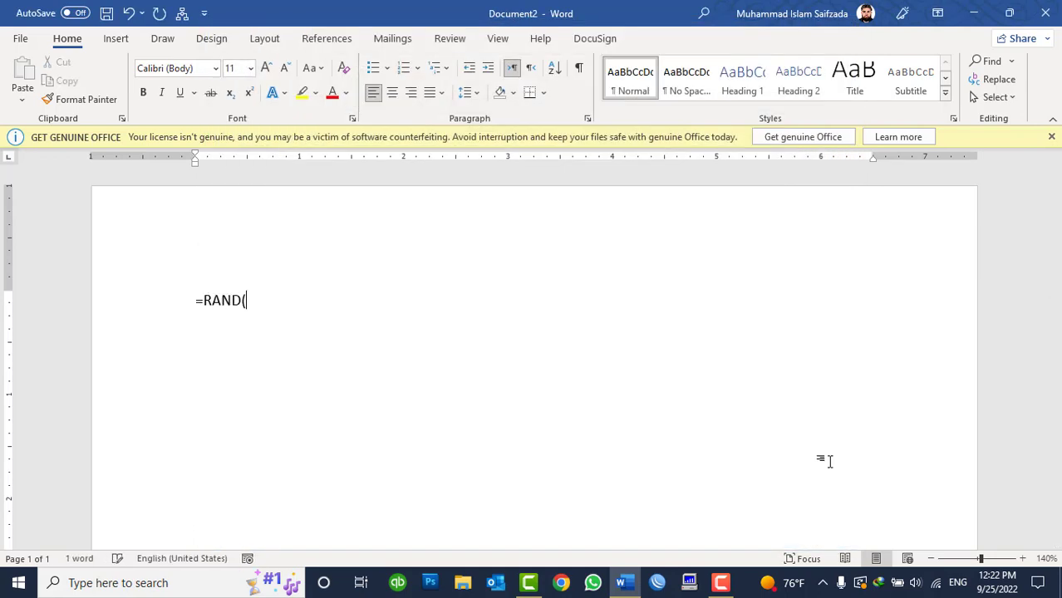
key("BackSpace")
key("BackSpace")
key("BackSpace")
key("BackSpace")
key("BackSpace")
key("BackSpace")
type("-r")
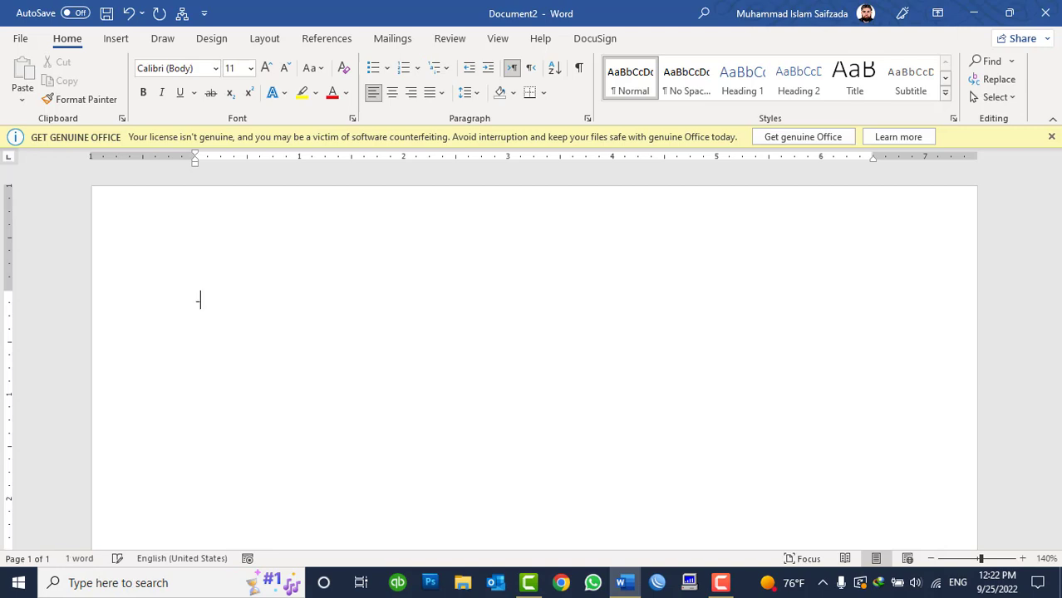
type("nd")
type("1")
key("Return")
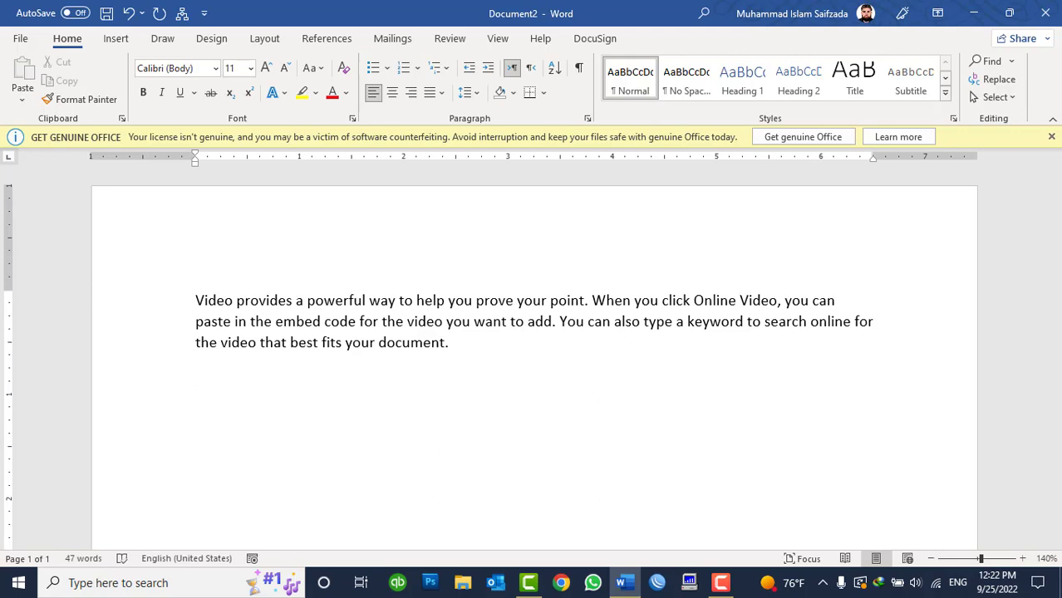
left_click(17, 42)
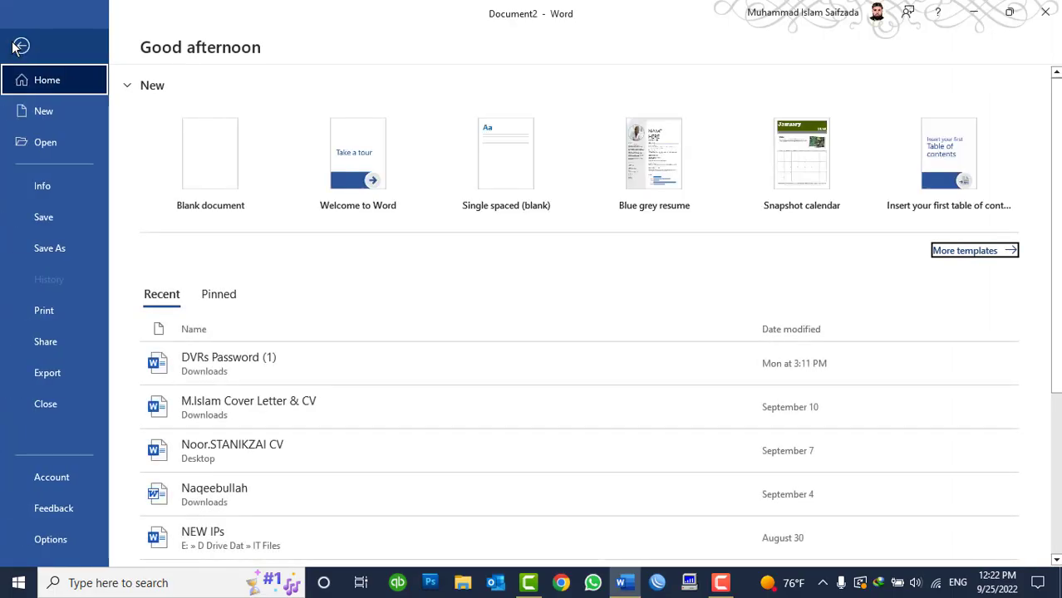
Step: Uncheck 'Replace text as you type' in AutoCorrect Options and close both dialogs
left_click(44, 540)
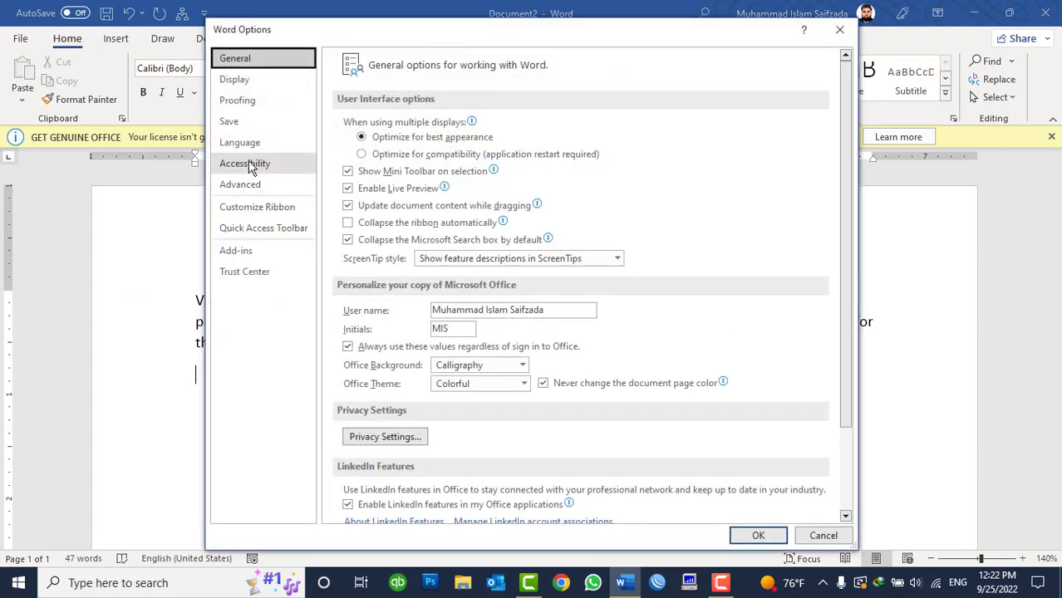
left_click(238, 101)
left_click(621, 127)
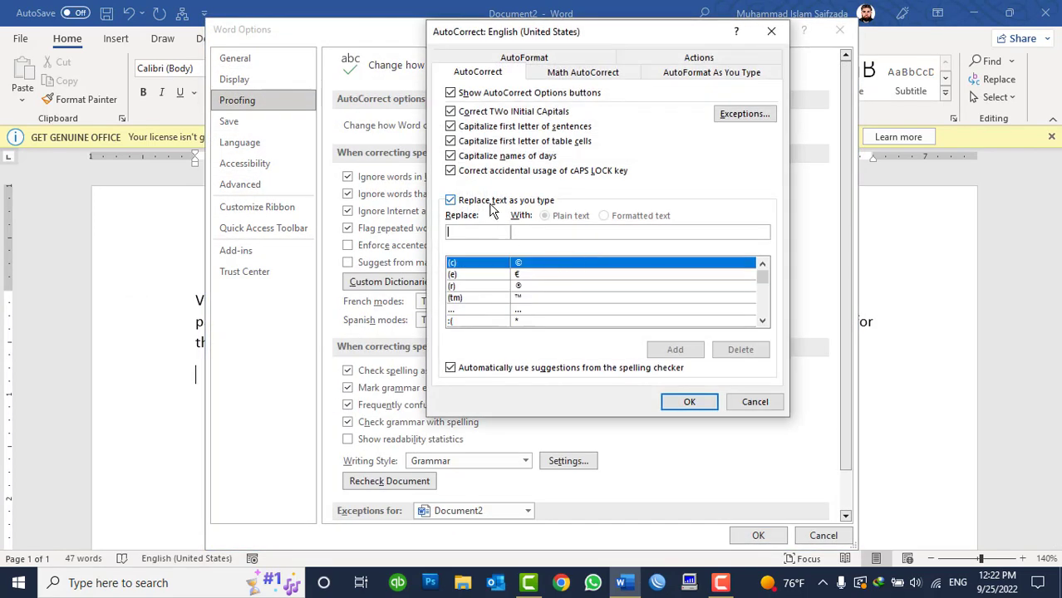
left_click(450, 200)
left_click(688, 402)
left_click(744, 531)
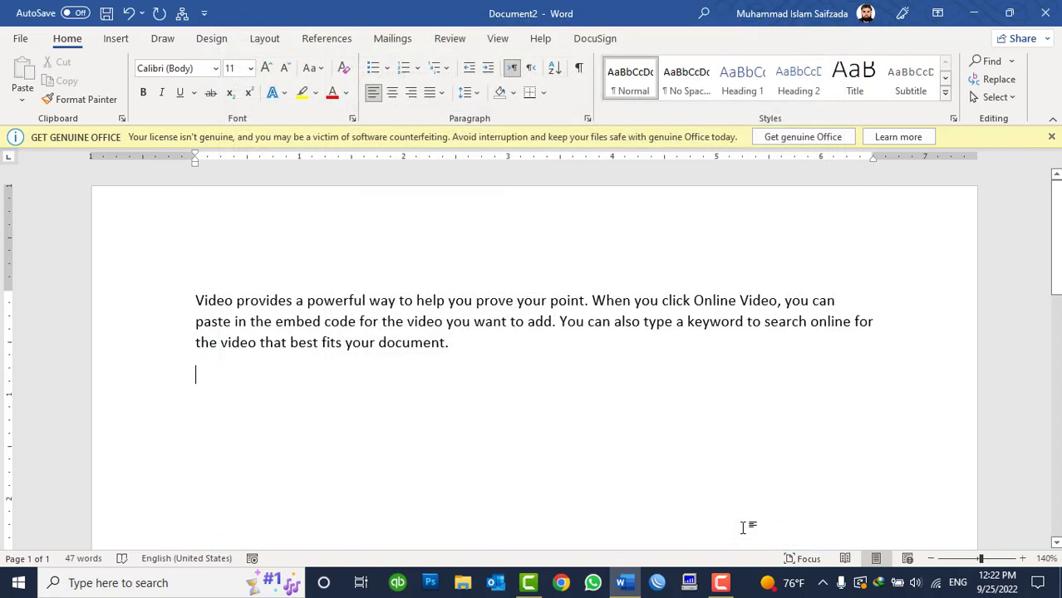
Step: Clear the page, confirm =rand() and =rand(2) stay unexpanded, then delete those test lines
key("ctrl+a")
key("Delete")
type("=ran")
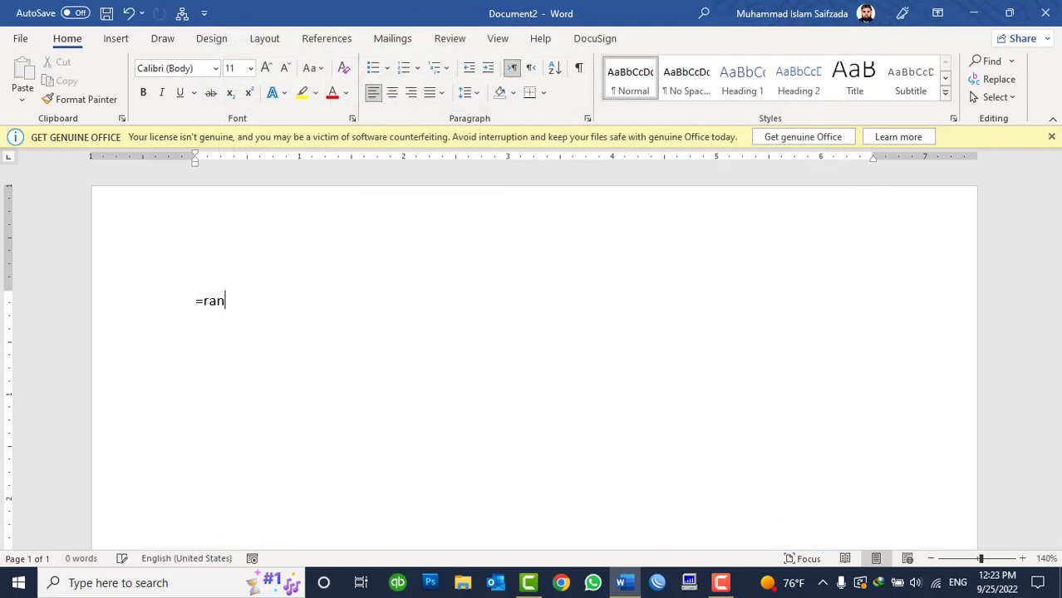
type("d()")
key("Return")
type("=ran")
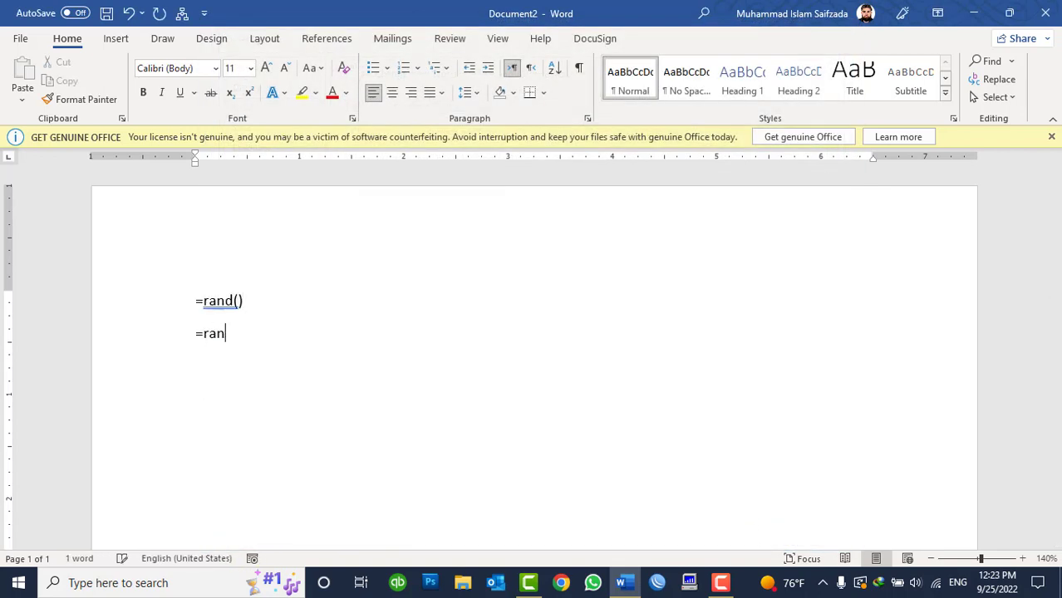
type("d(1")
key("Return")
type("2)")
key("Return")
key("ctrl+a")
key("Delete")
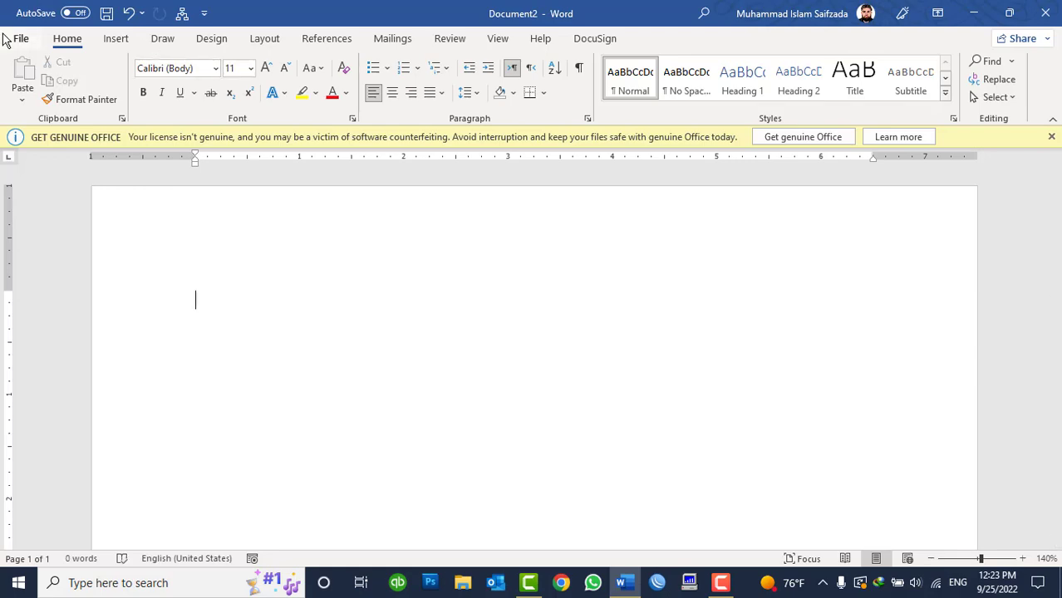
Step: Re-check 'Replace text as you type' in AutoCorrect Options and close both dialogs with OK
left_click(18, 39)
left_click(38, 536)
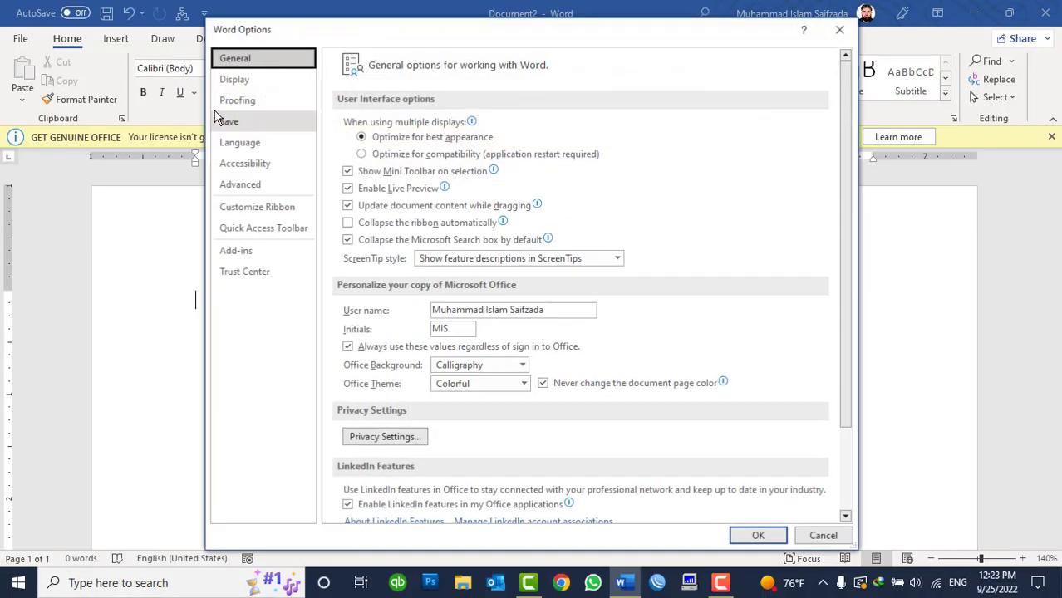
left_click(231, 100)
left_click(603, 124)
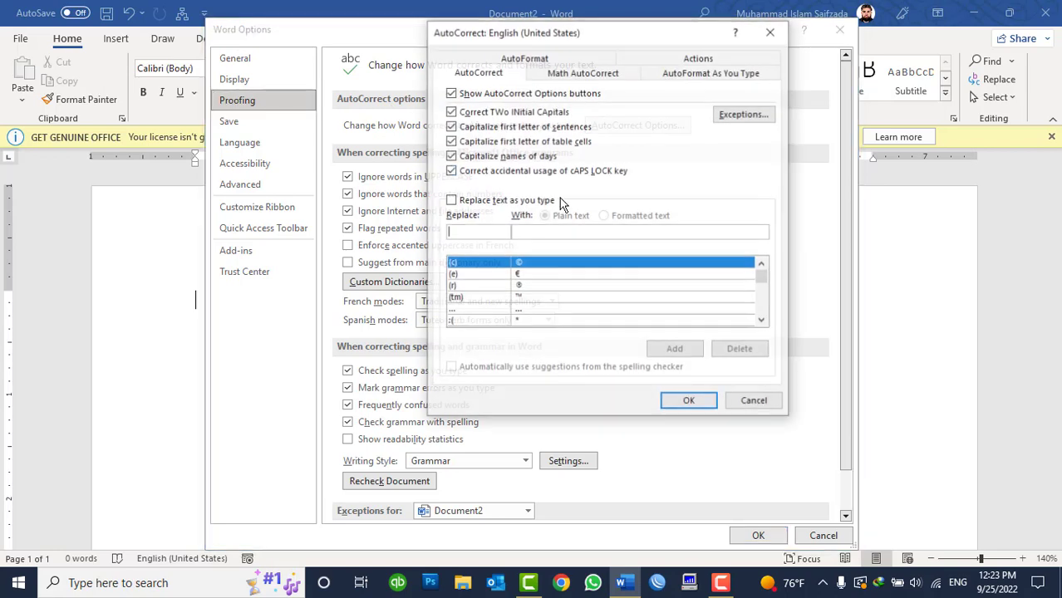
left_click(688, 402)
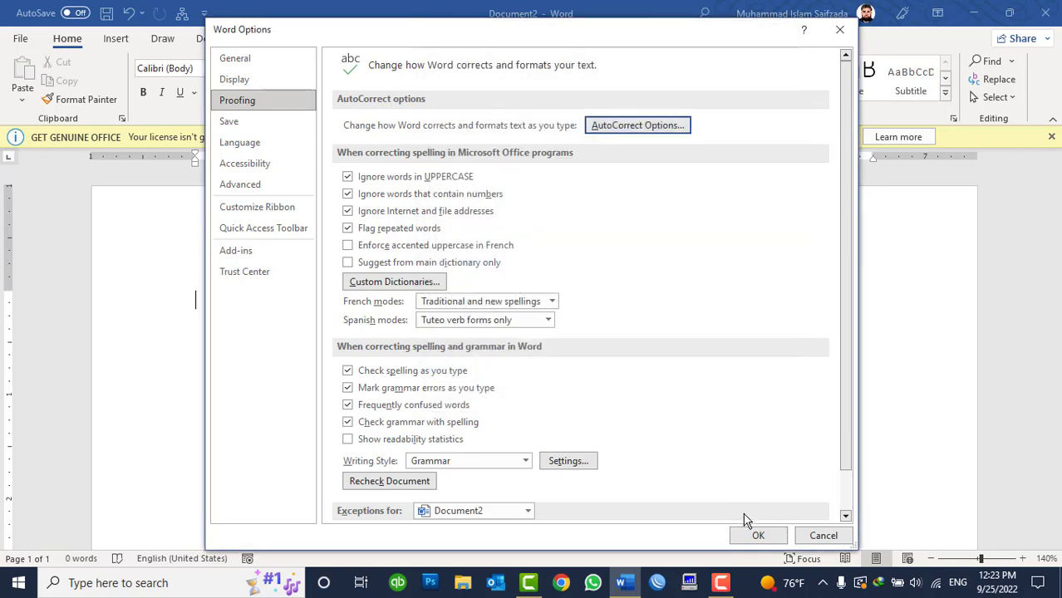
left_click(756, 535)
Step: Enter =rand() to generate five paragraphs (239 words) of sample text
type("=ran")
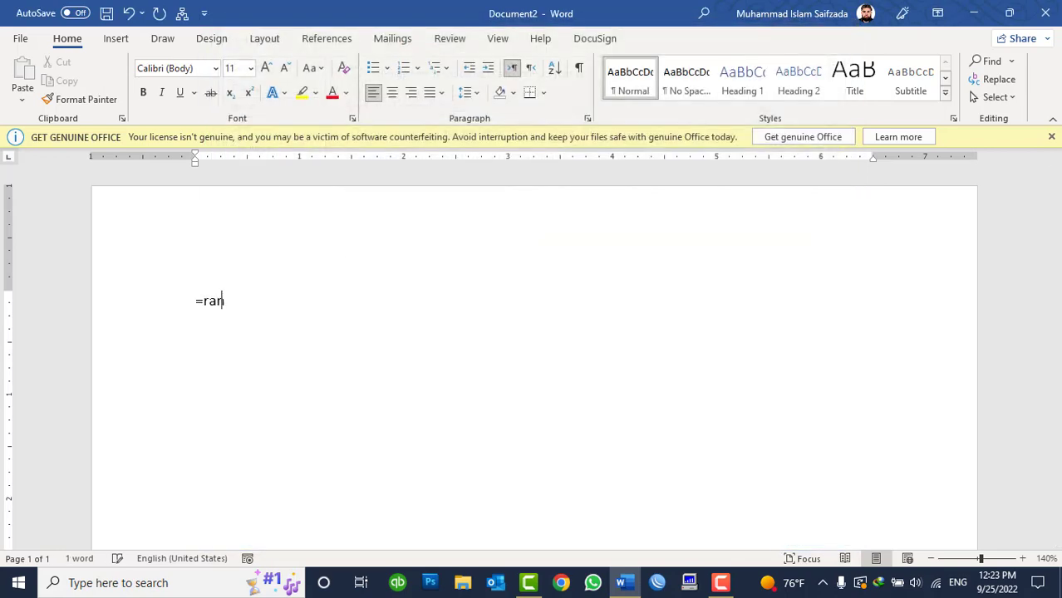
type(")")
key("Return")
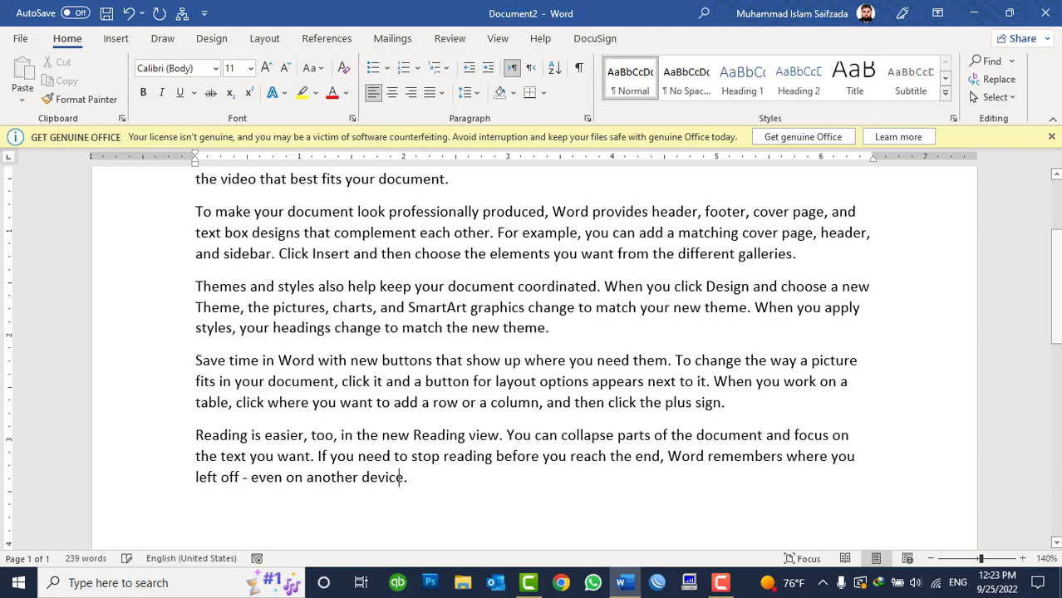
scroll(579, 366, "up", 2)
scroll(579, 366, "down", 2)
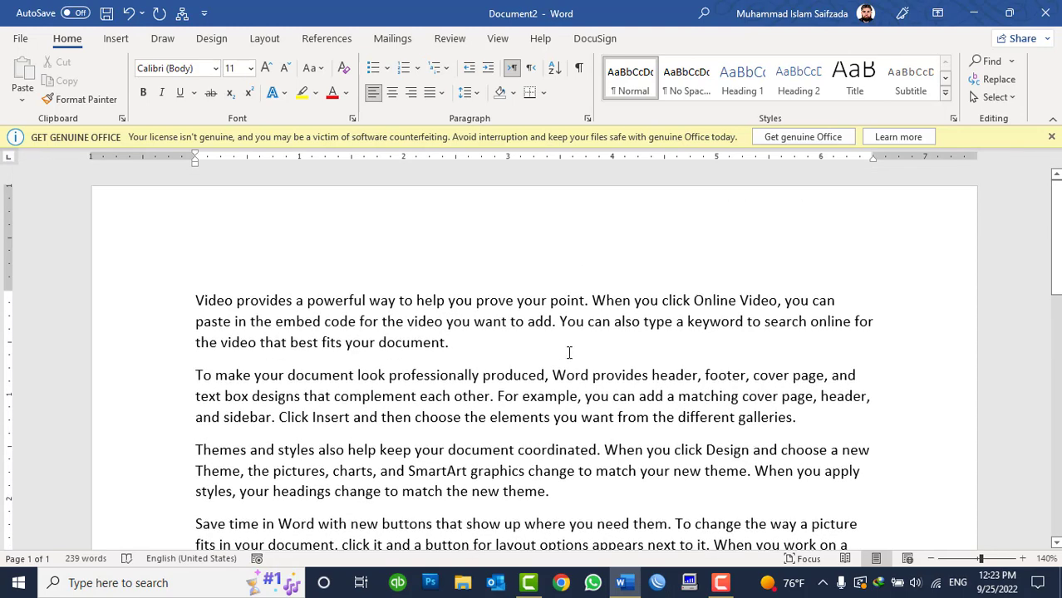
Step: Select all the sample text and open Word Options
key("ctrl+a")
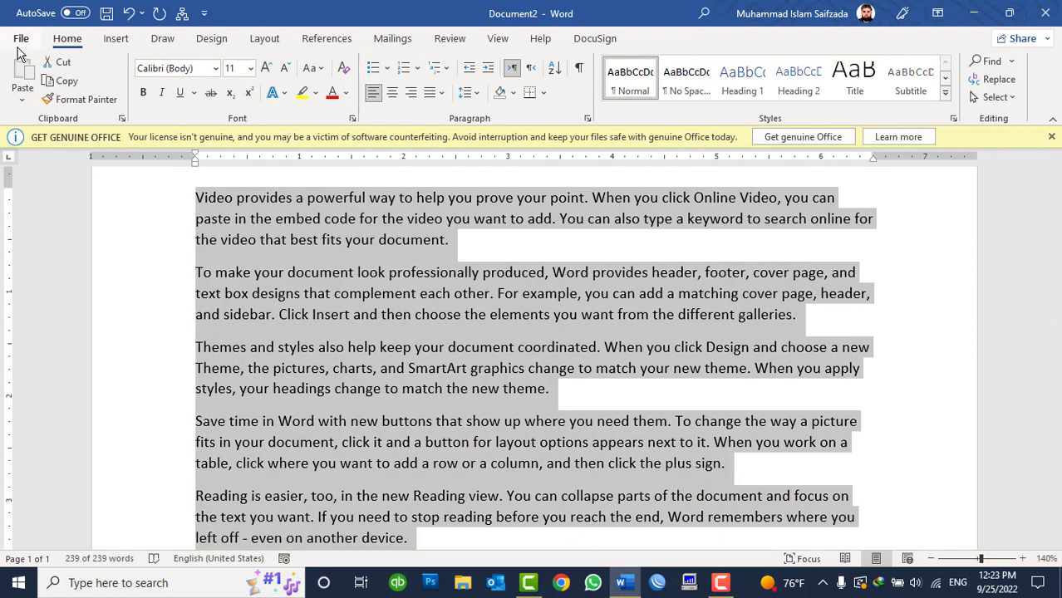
left_click(20, 38)
left_click(45, 549)
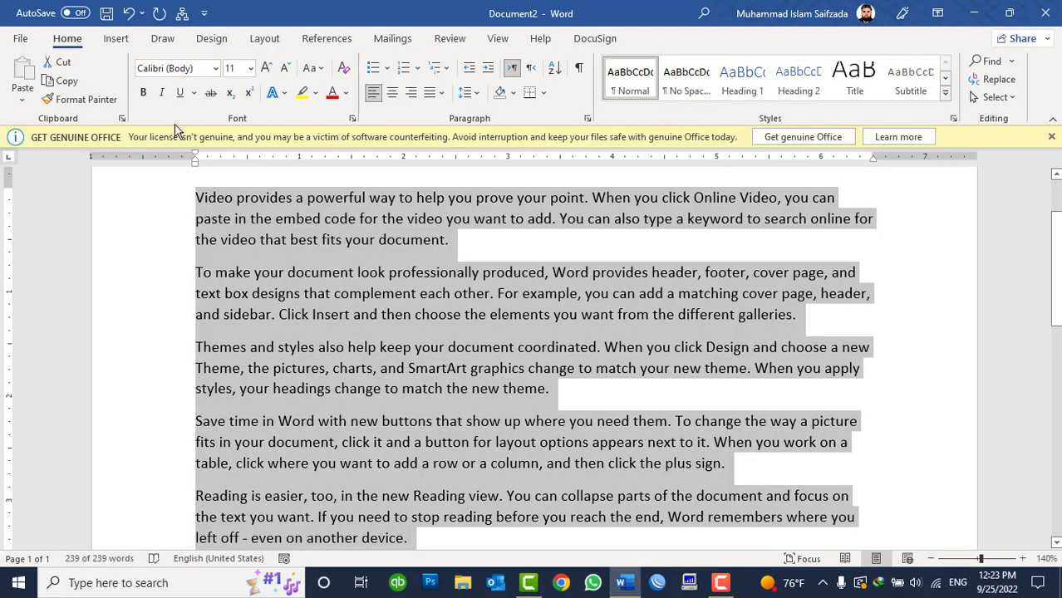
left_click(234, 80)
Step: Add an AutoCorrect entry replacing 'islam' with the selected formatted sample paragraphs
left_click(241, 101)
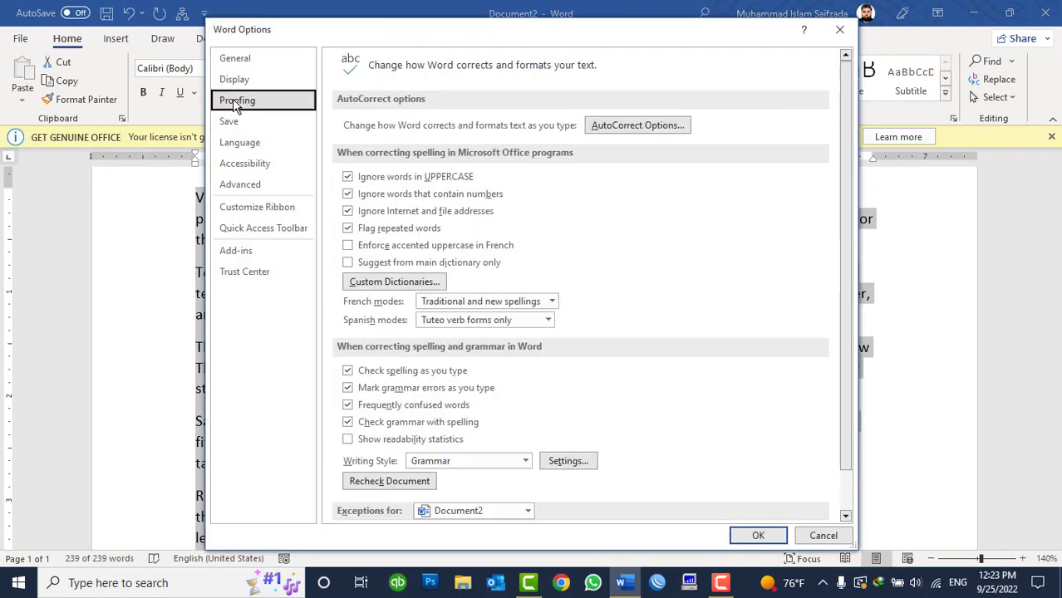
left_click(610, 131)
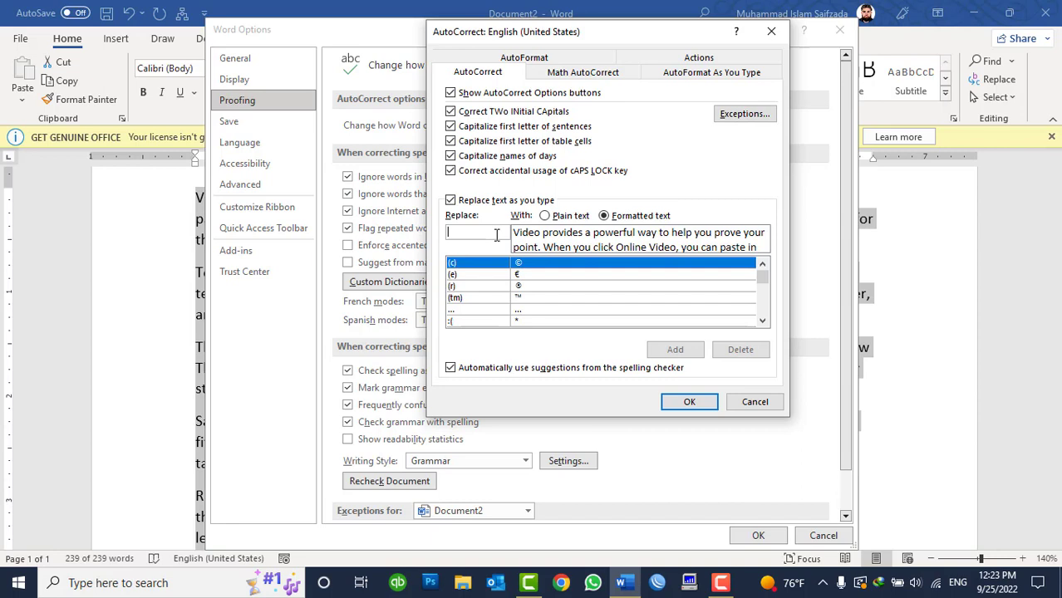
type("islam")
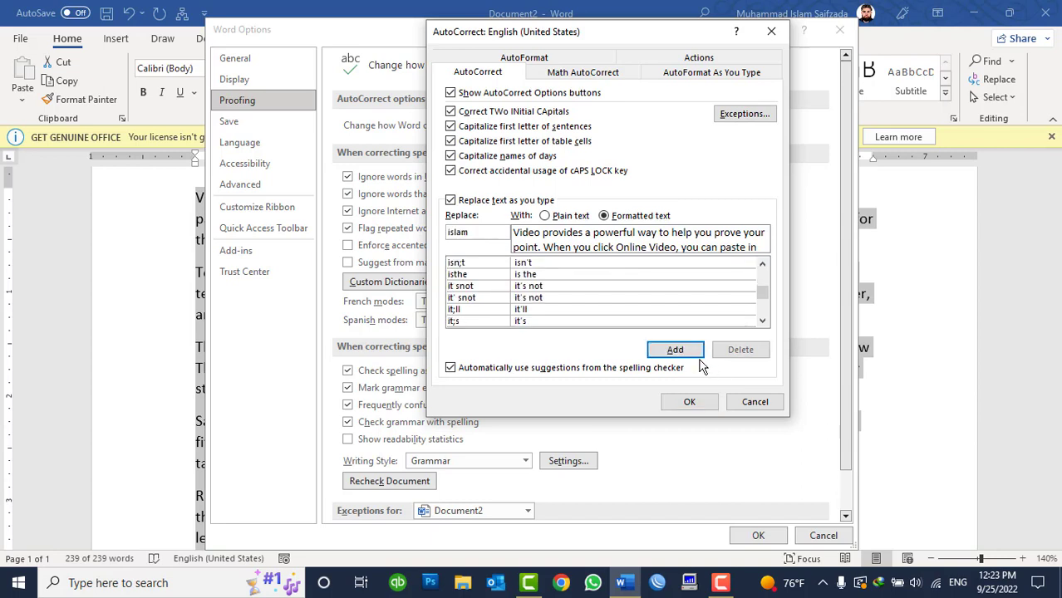
left_click(696, 353)
left_click(688, 402)
left_click(758, 535)
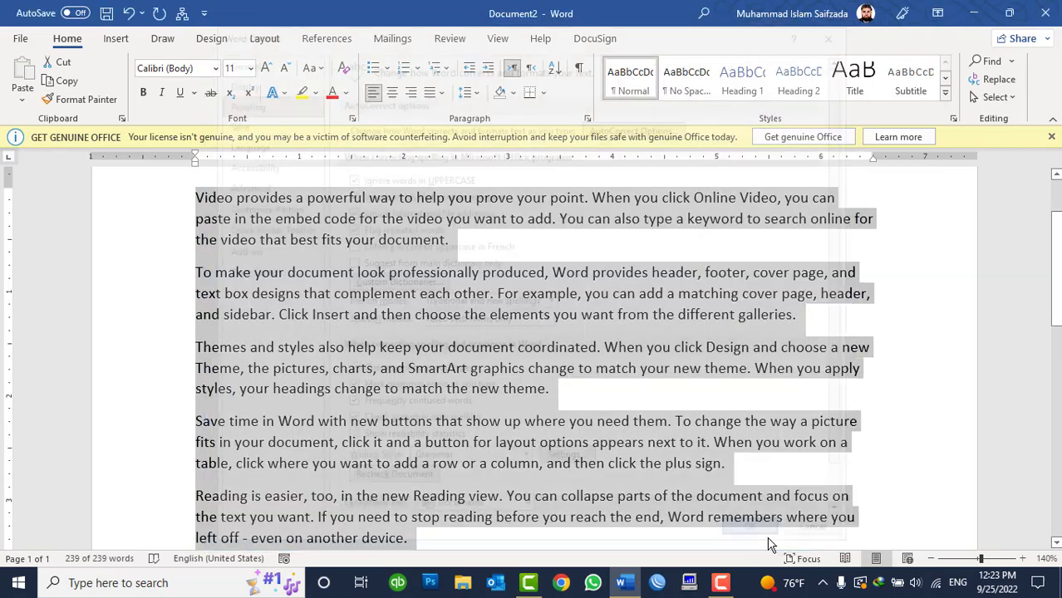
Step: Delete the paragraphs, type 'islam' to test the expansion, then clear the page again
key("Delete")
type("islam")
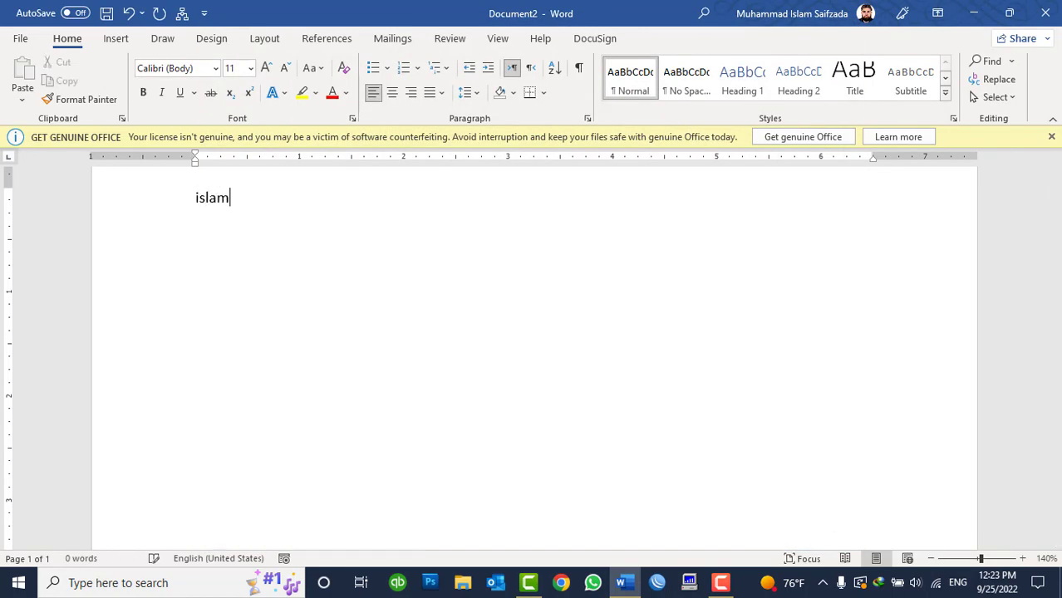
key("space")
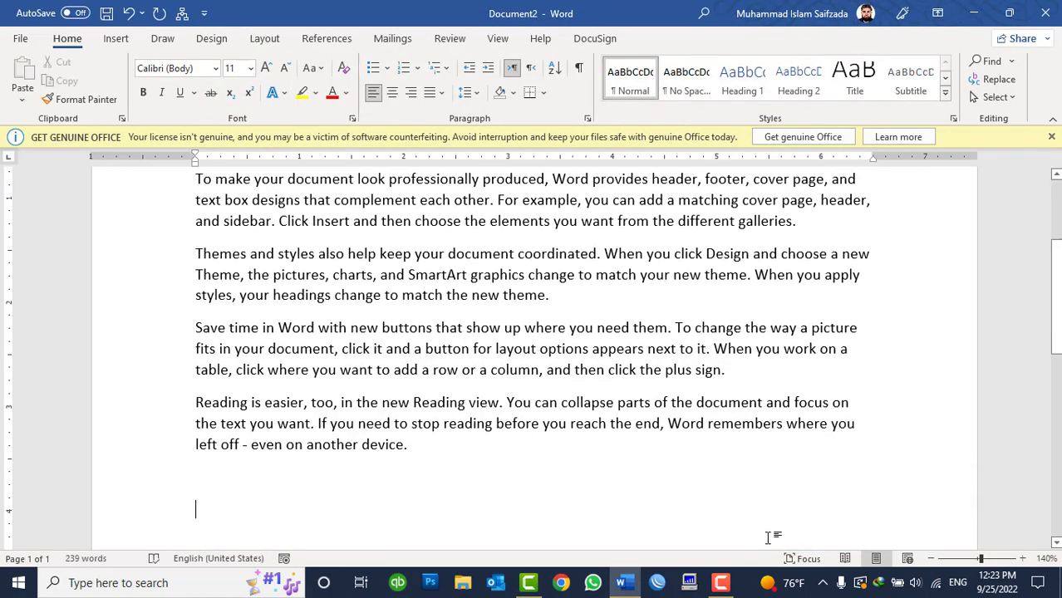
key("ctrl+a")
key("Delete")
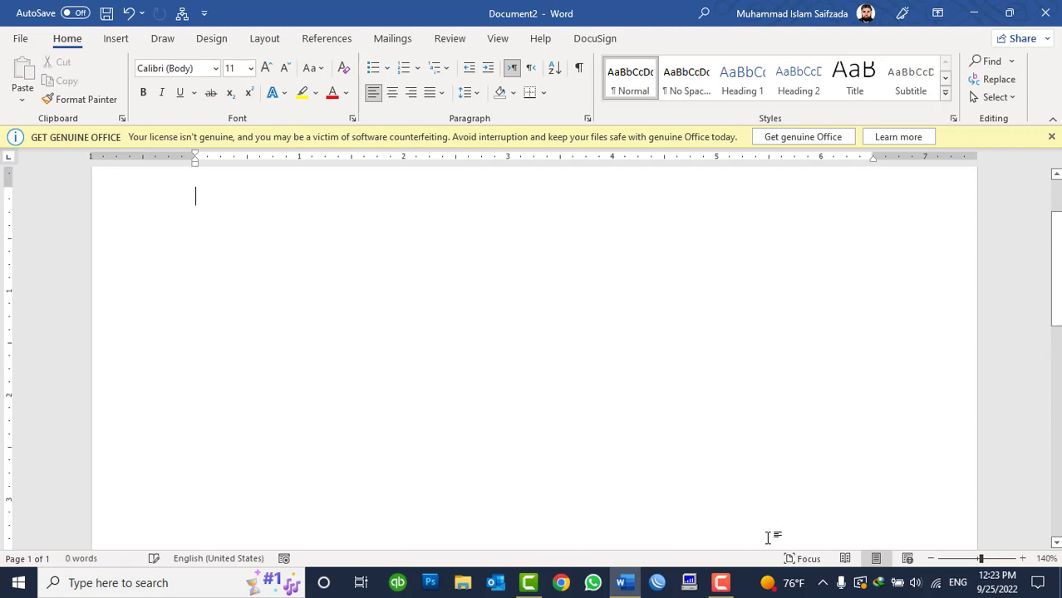
left_click(19, 39)
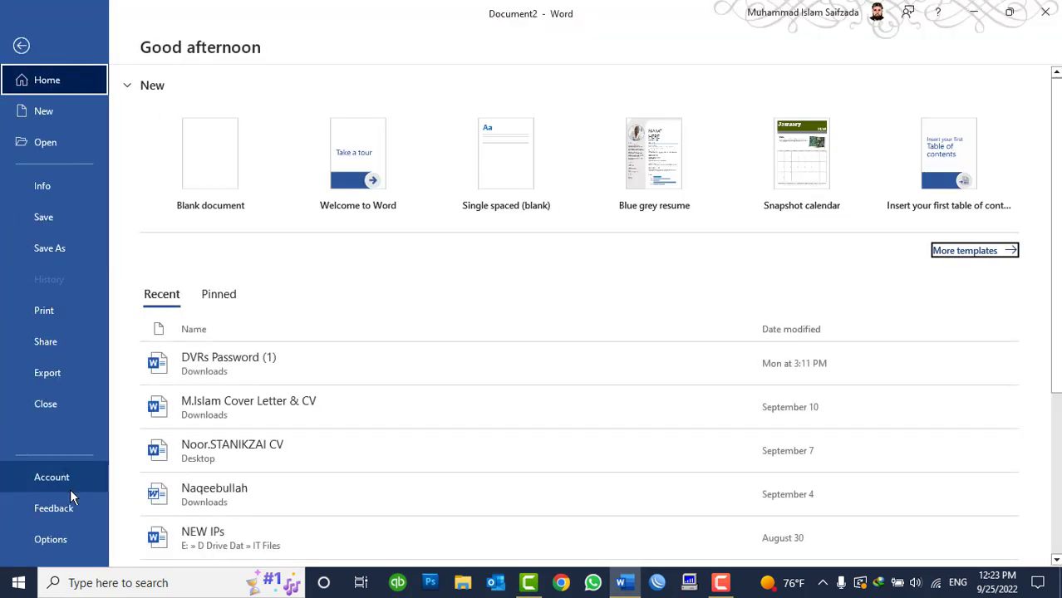
Step: Delete the 'islam' entry from Word's AutoCorrect replacement list
left_click(15, 547)
left_click(237, 100)
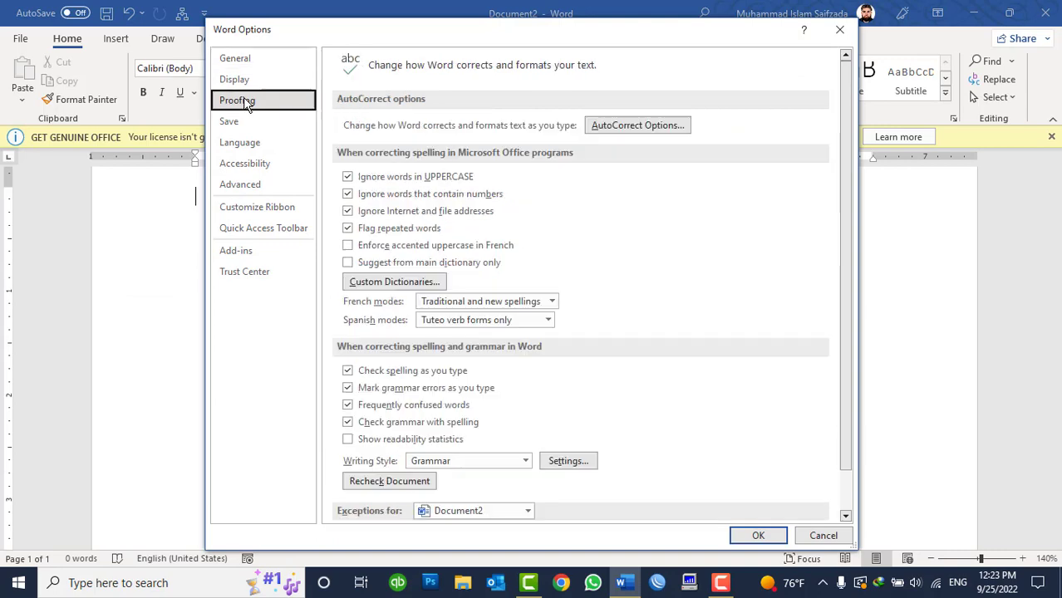
left_click(686, 127)
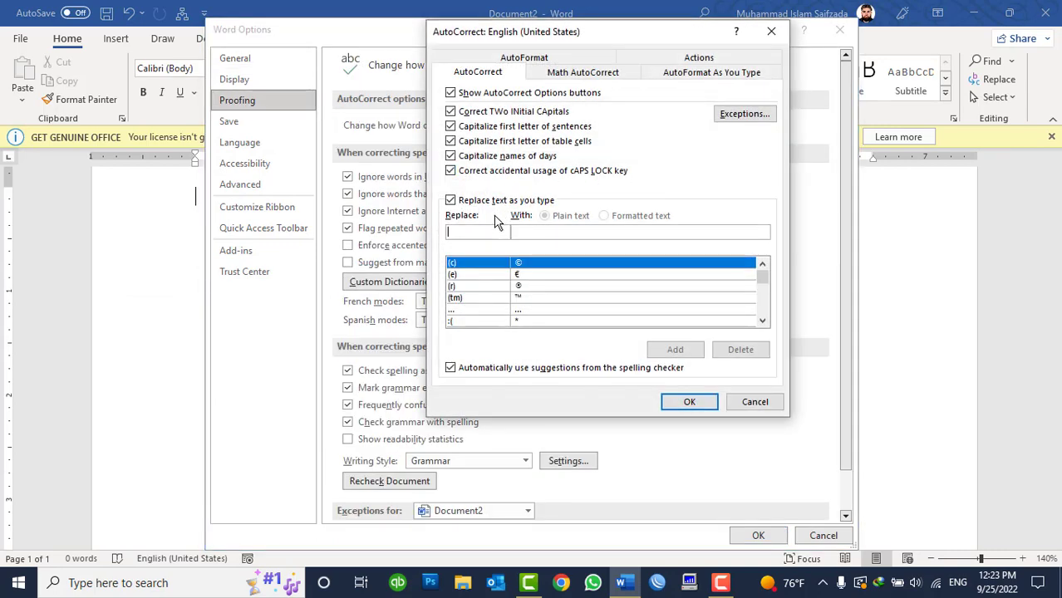
type("islam")
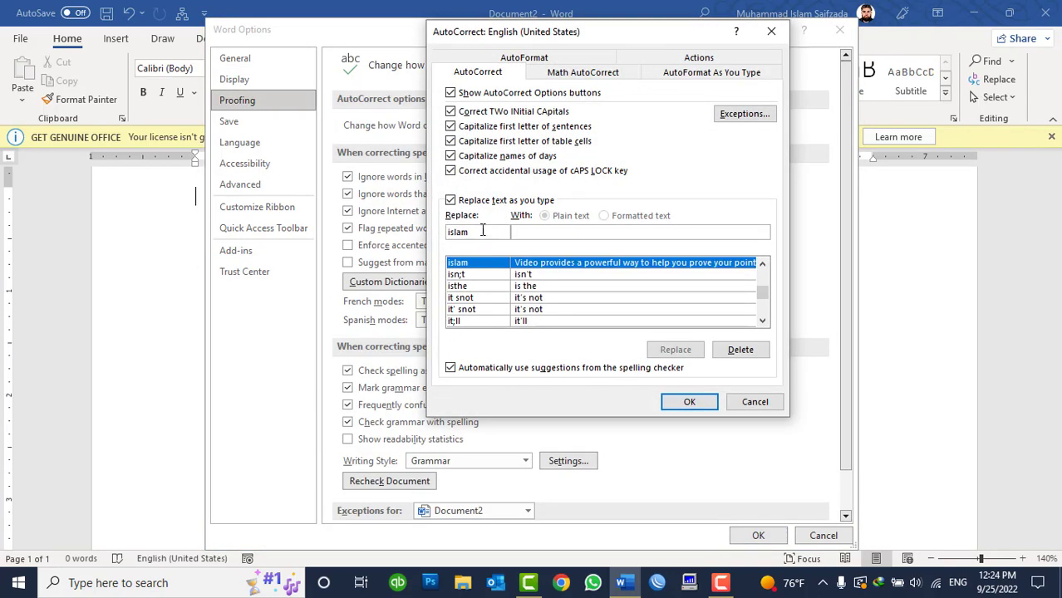
left_click(740, 348)
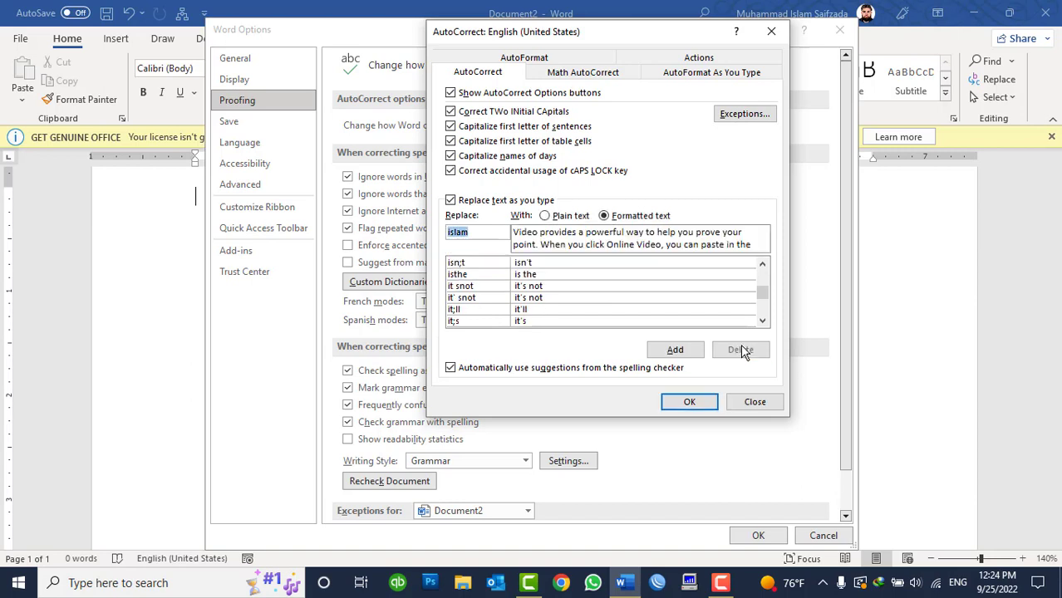
left_click(754, 402)
Step: Insert a sample paragraph with =rand(1) and select all of it
left_click(822, 538)
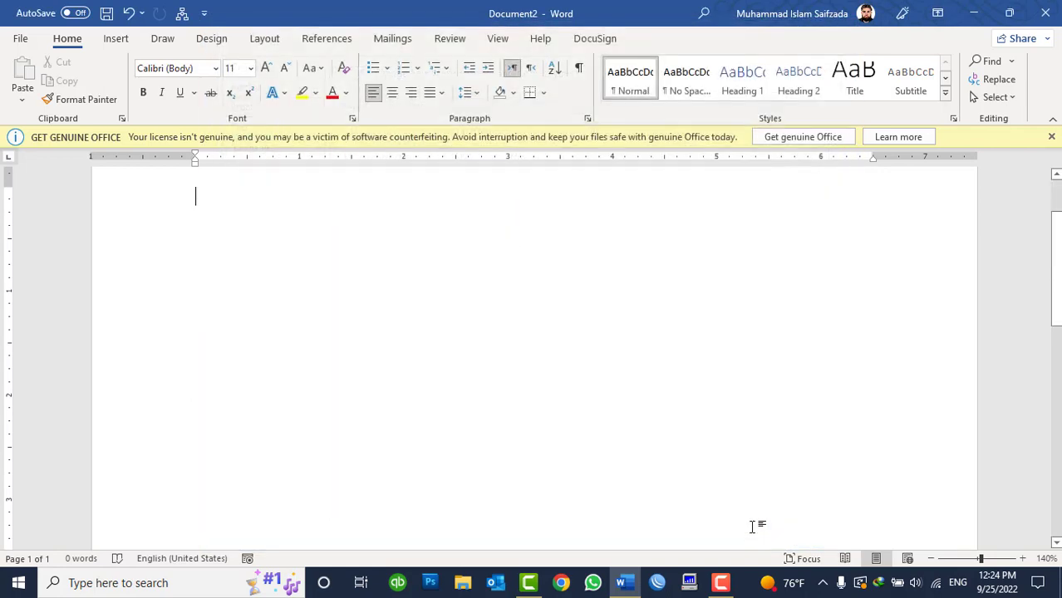
type("=rand(1)")
key("Return")
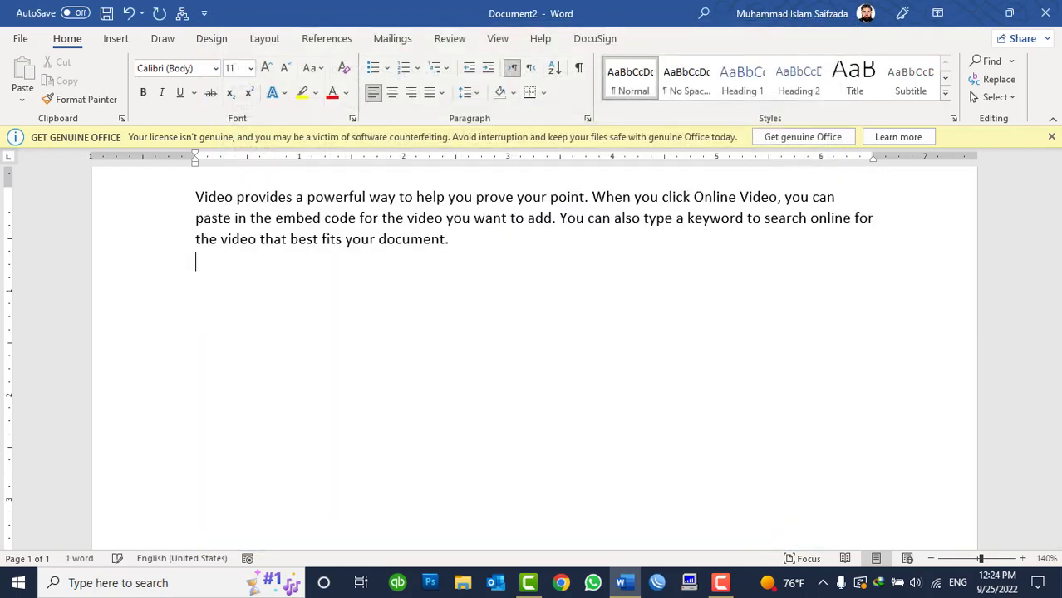
key("BackSpace")
key("ctrl+a")
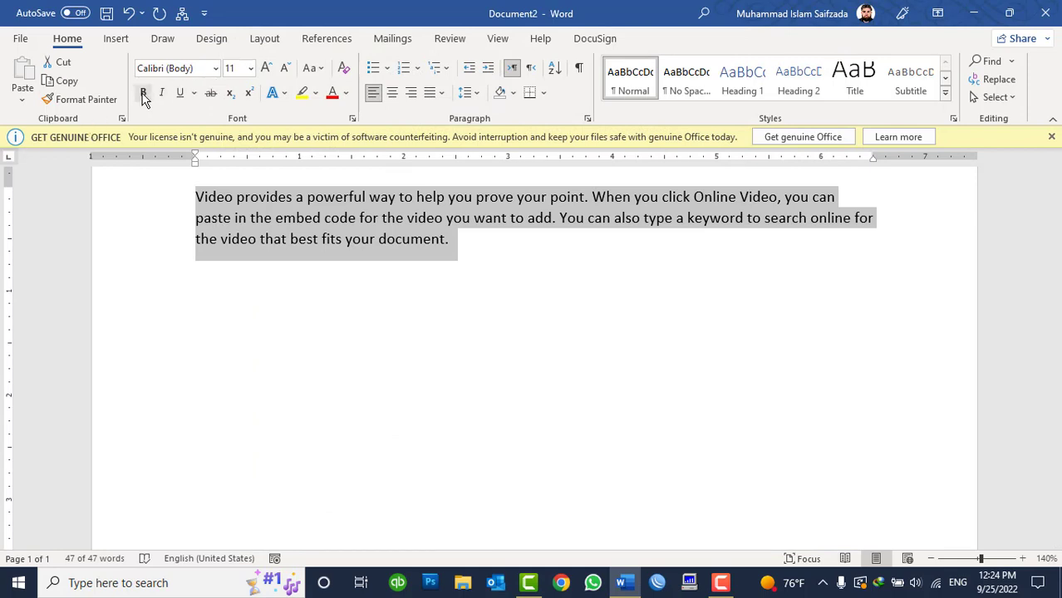
Step: Toggle bold on the paragraph and enlarge its font to 14 pt
left_click(142, 92)
left_click(263, 70)
left_click(262, 69)
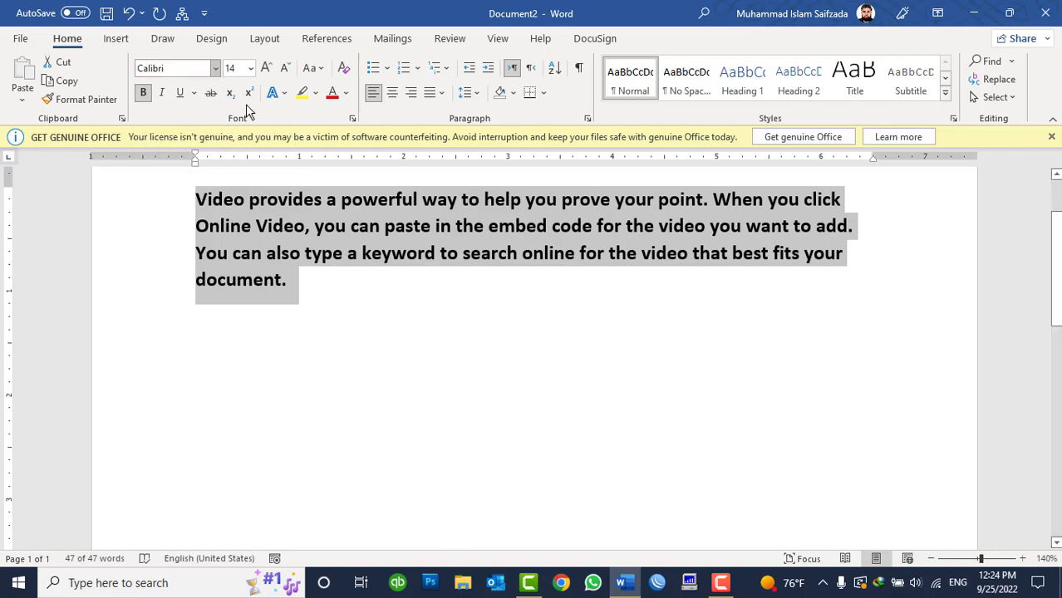
Step: Apply Calibri Light (Headings) and green font colour to the paragraph
left_click(216, 69)
left_click(209, 114)
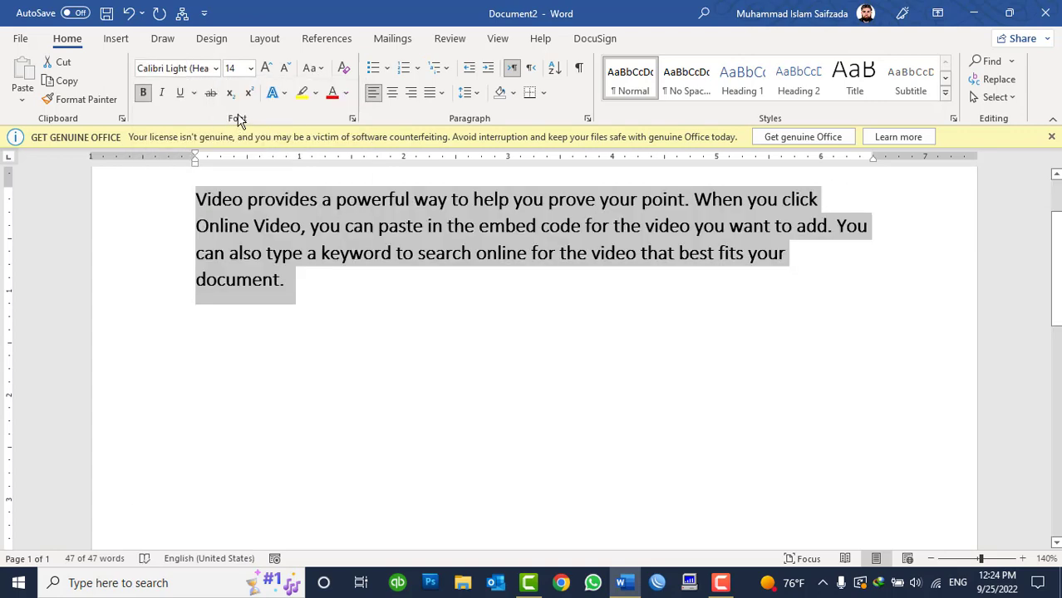
left_click(346, 93)
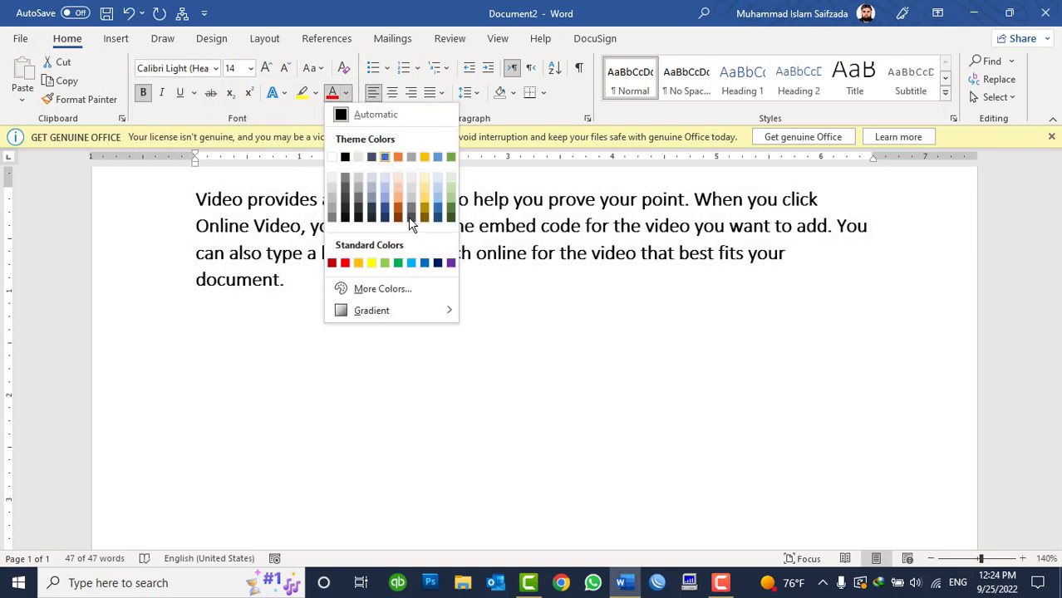
left_click(396, 263)
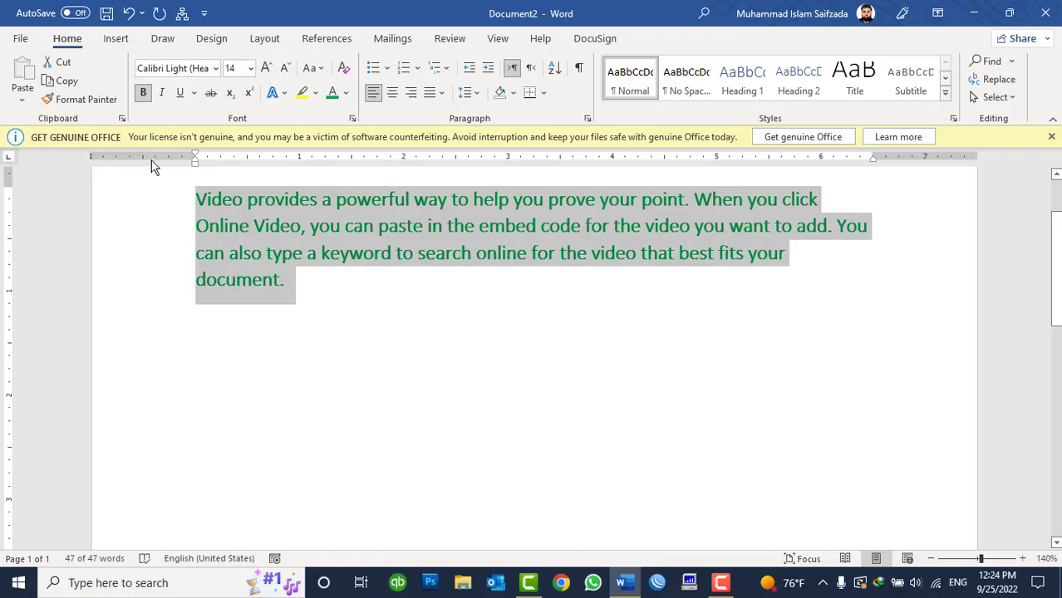
left_click(23, 38)
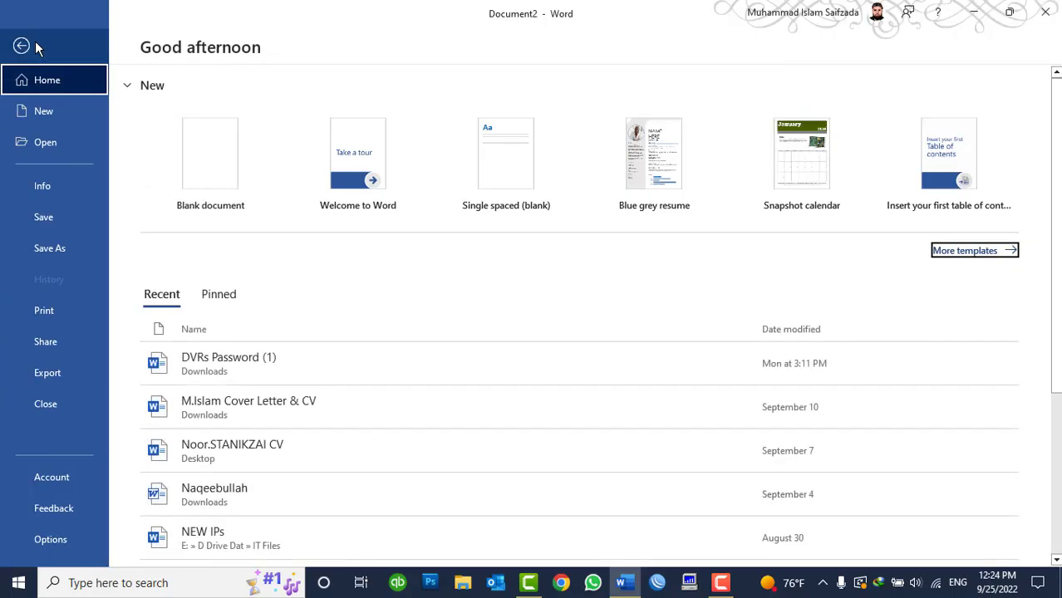
Step: Add 'islam' as a Formatted text AutoCorrect entry for the green paragraph
left_click(46, 540)
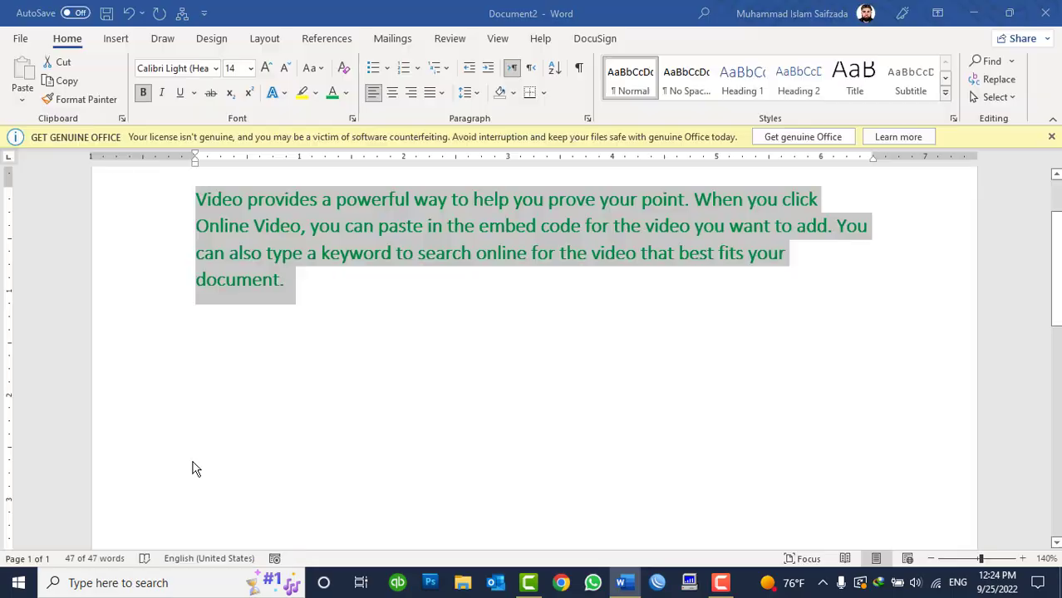
left_click(290, 106)
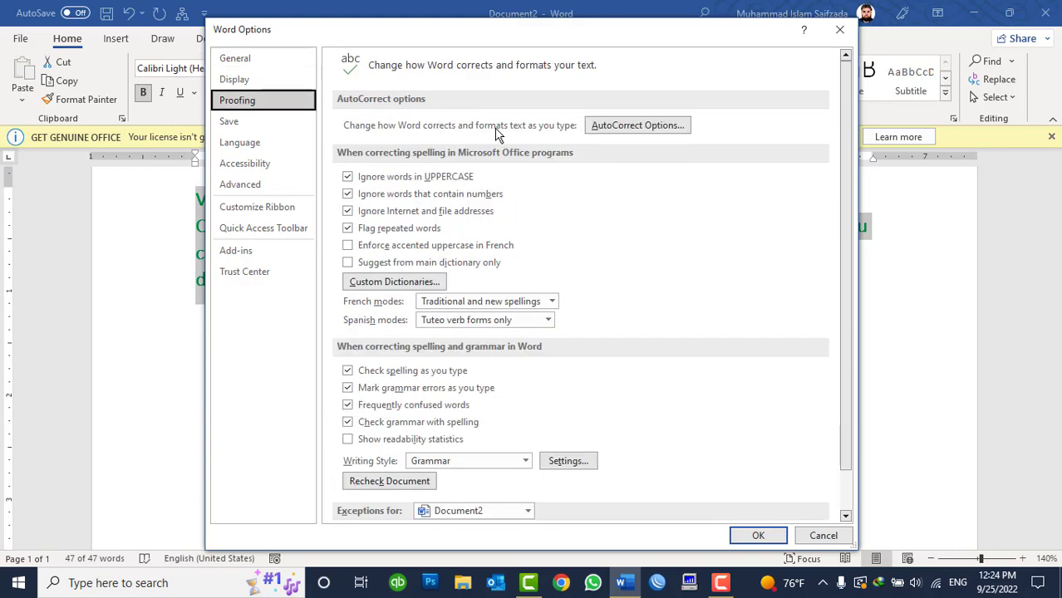
left_click(628, 126)
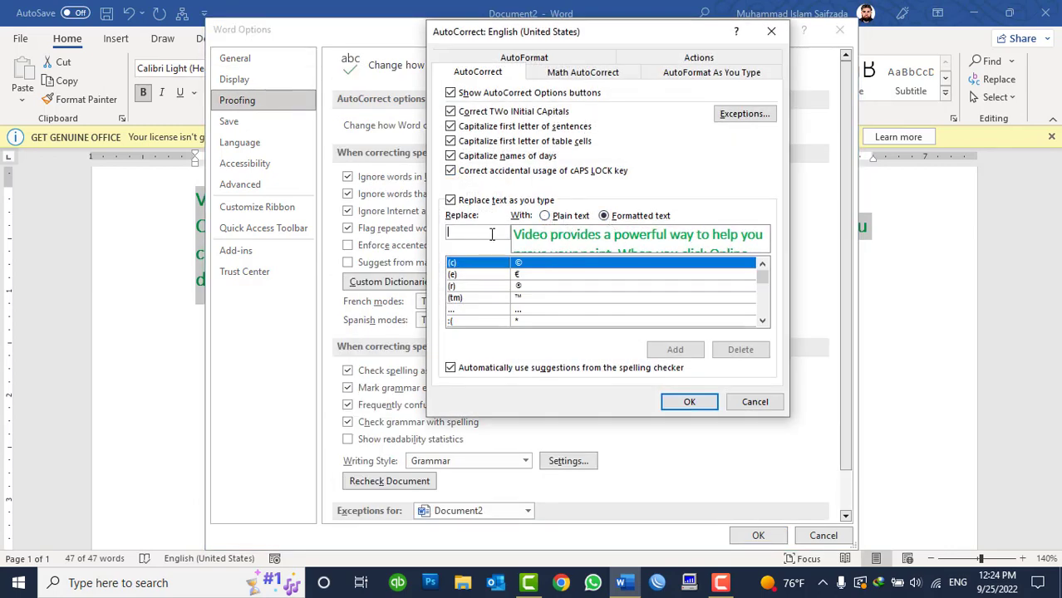
type("islam")
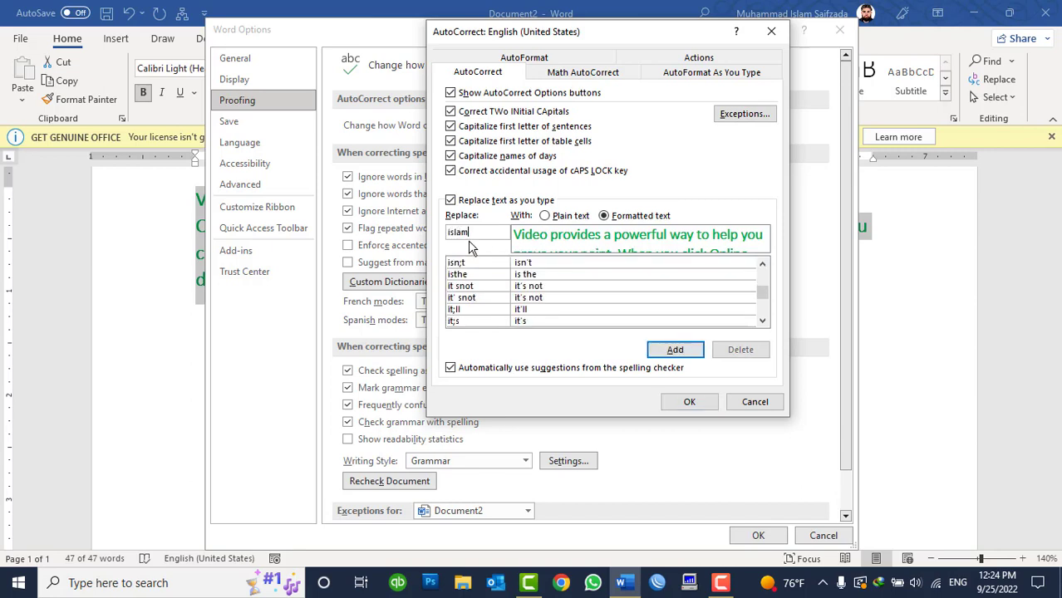
left_click(553, 219)
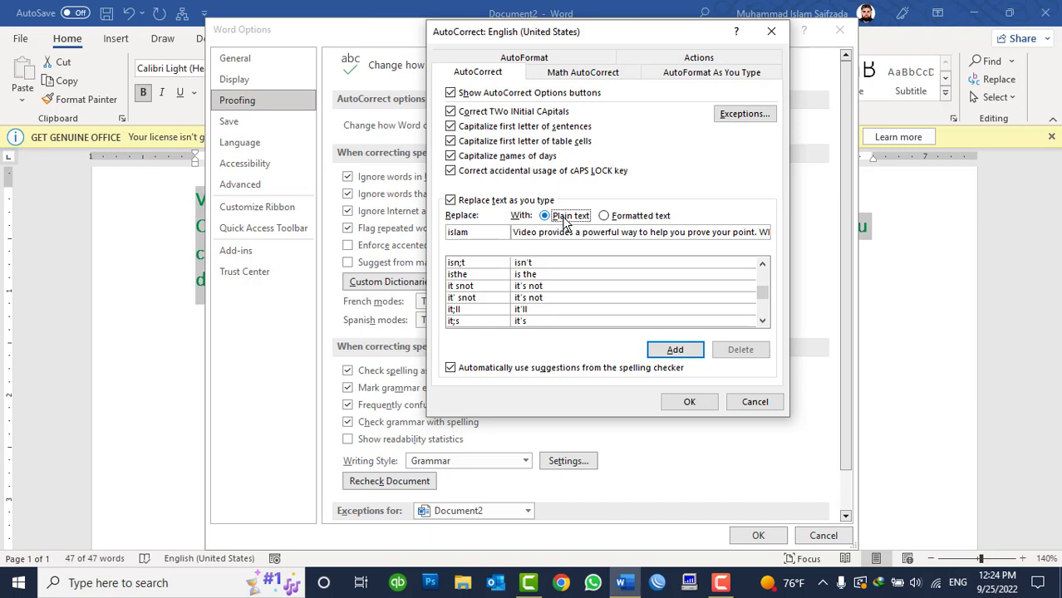
left_click(613, 218)
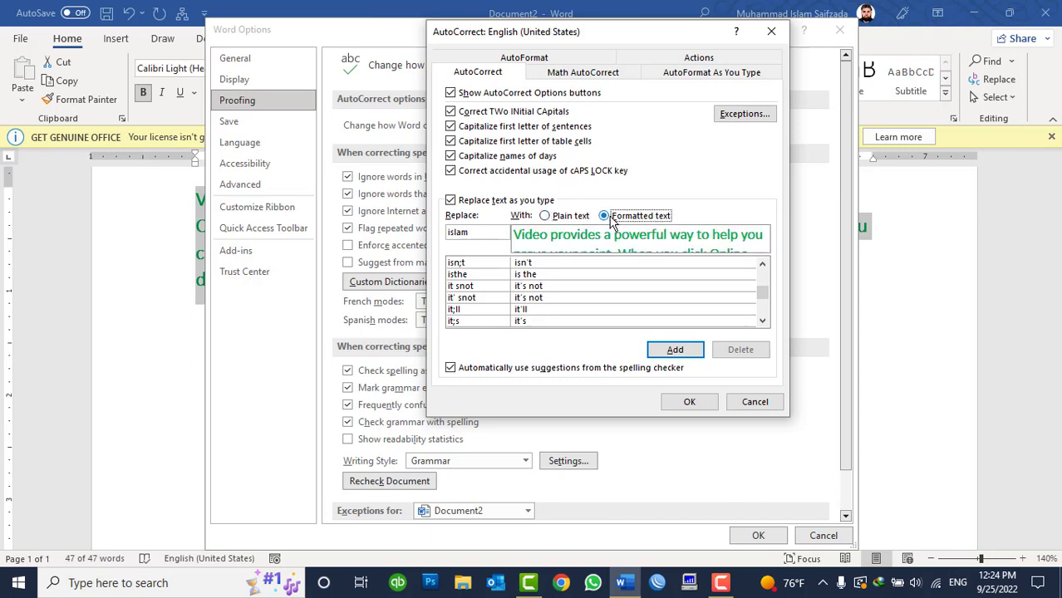
left_click(675, 350)
left_click(689, 402)
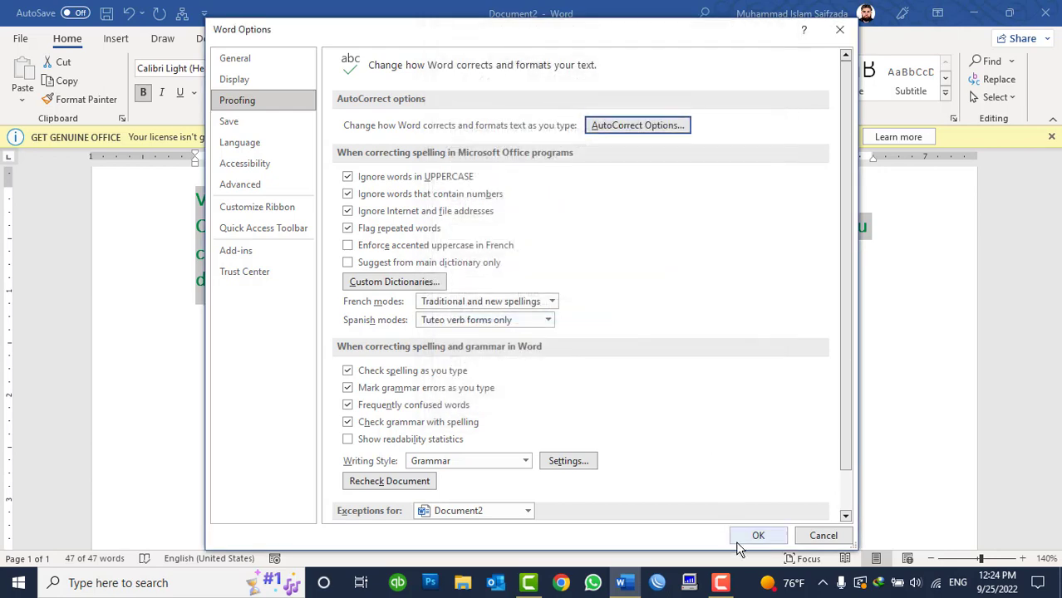
Step: Clear the page, reset formatting, and type 'islam' to test its expansion
left_click(753, 533)
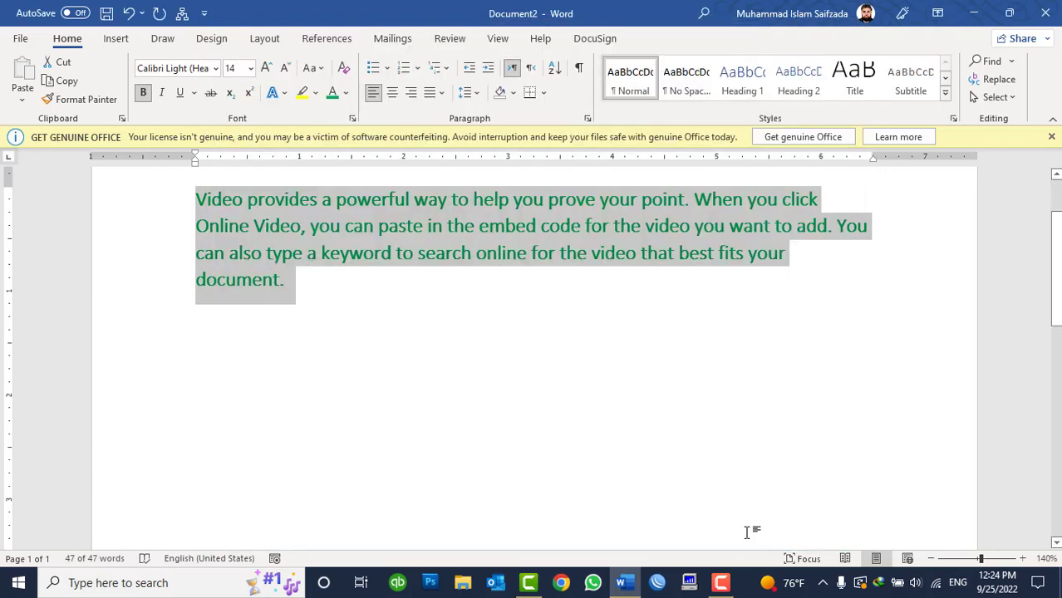
key("BackSpace")
type("islam")
key("BackSpace")
key("BackSpace")
key("BackSpace")
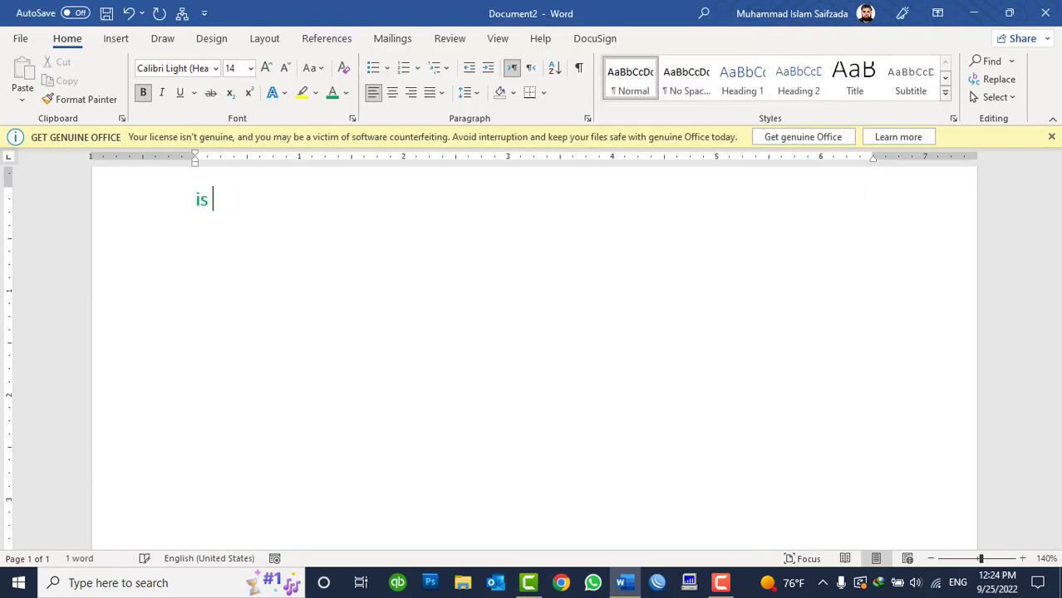
key("BackSpace")
key("BackSpace")
key("BackSpace")
left_click(752, 529)
type("islam")
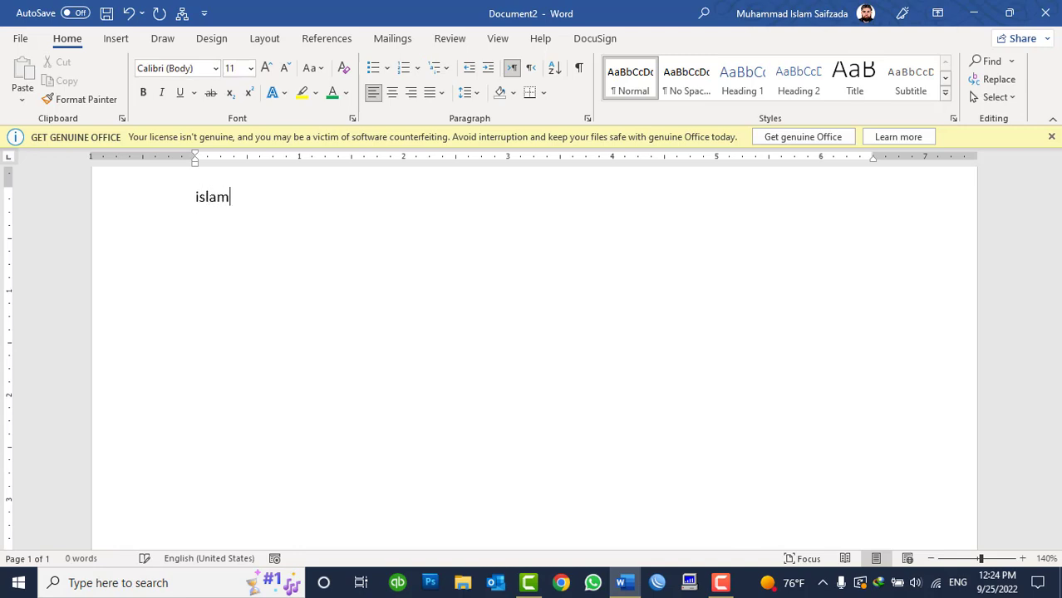
key("Return")
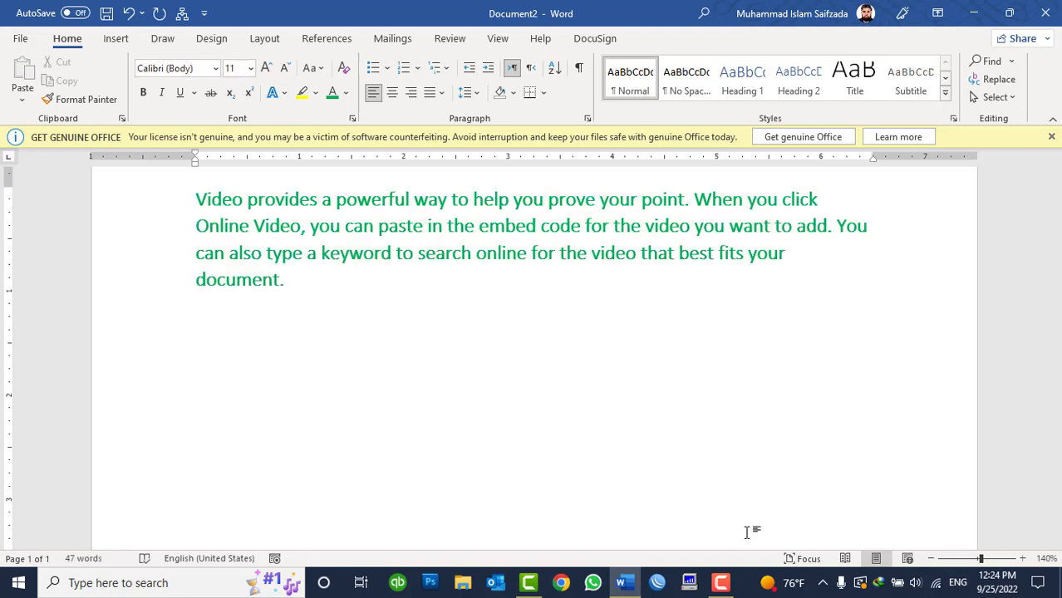
Step: Delete the expanded paragraph and reopen Word Options at Proofing
key("ctrl+a")
key("Delete")
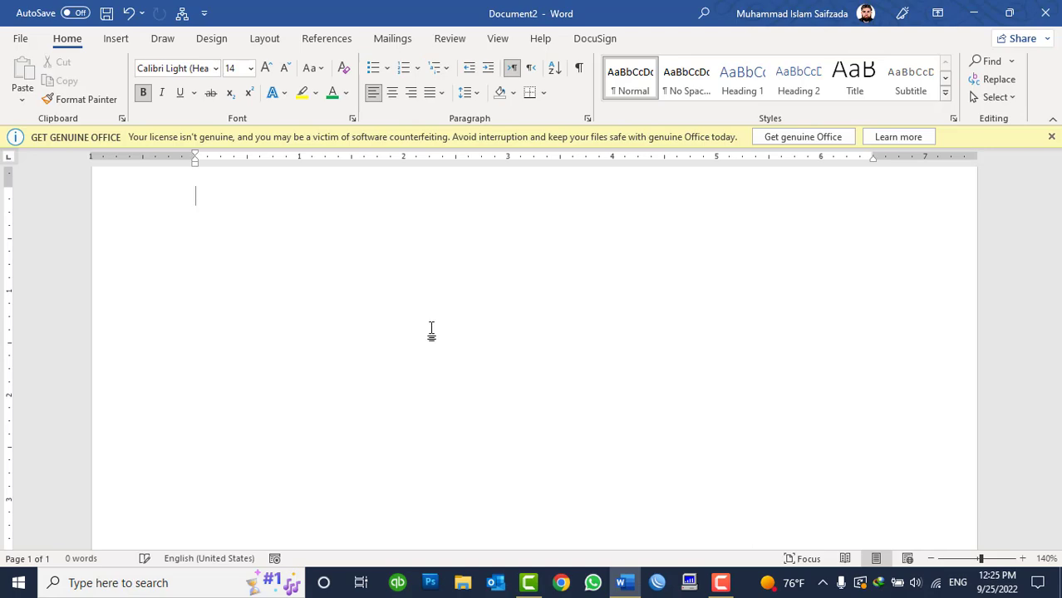
left_click(20, 38)
left_click(46, 540)
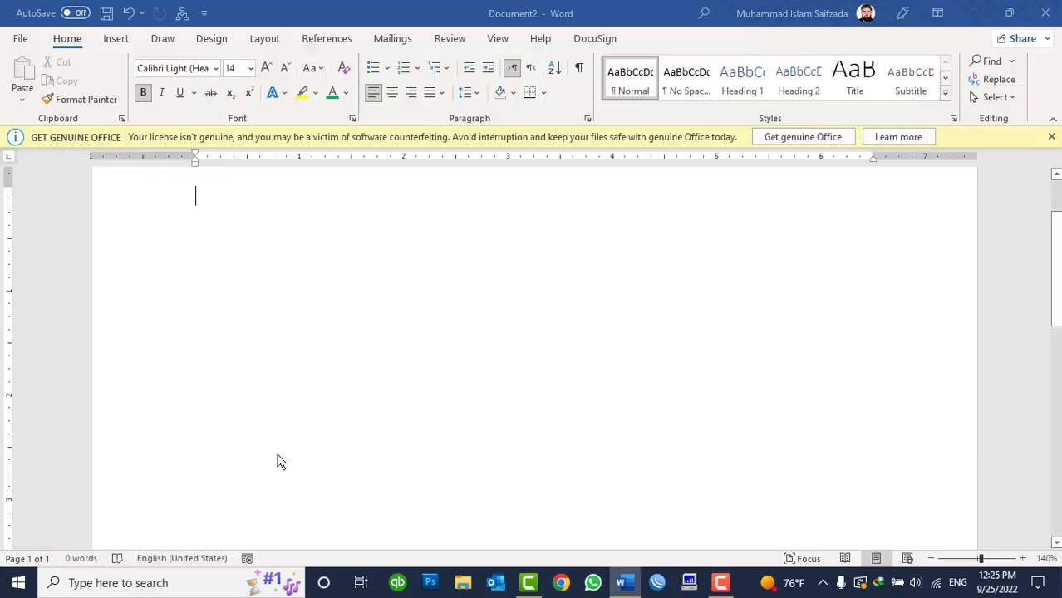
left_click(241, 100)
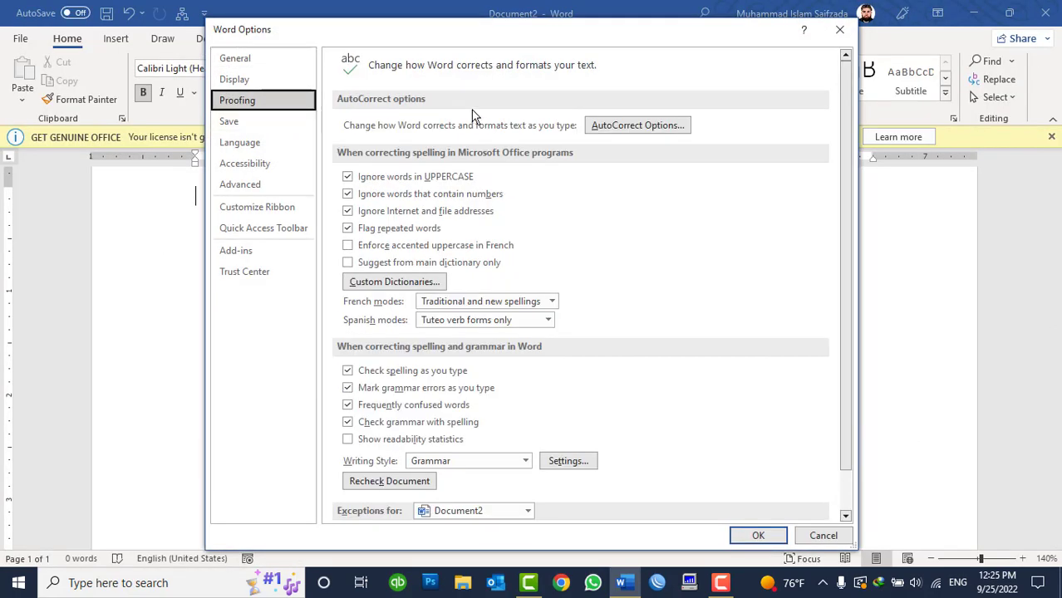
Step: Review the built-in (c) → © AutoCorrect entry and close both dialogs
left_click(625, 126)
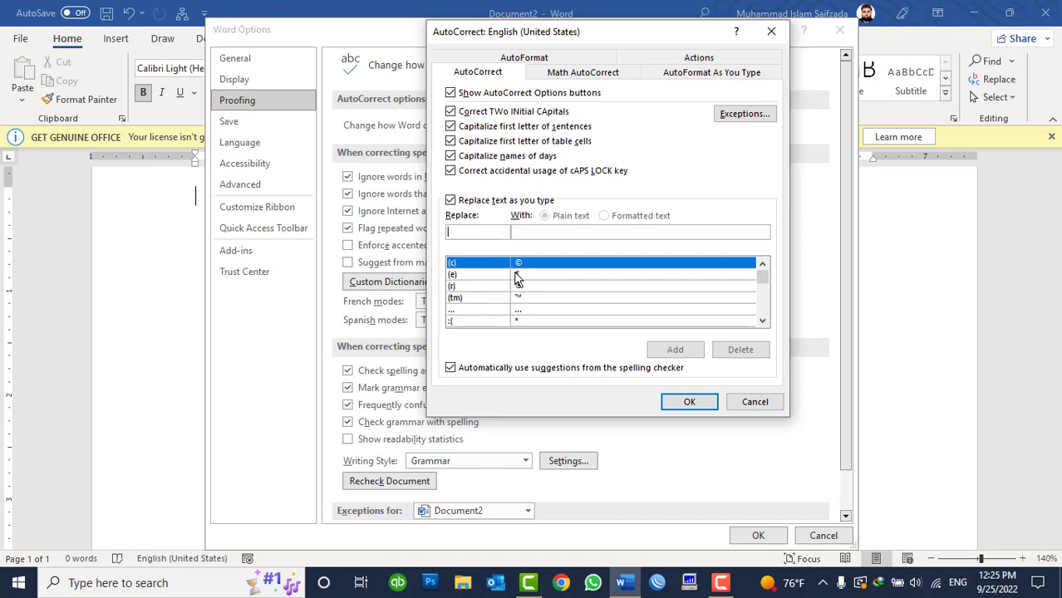
left_click(754, 401)
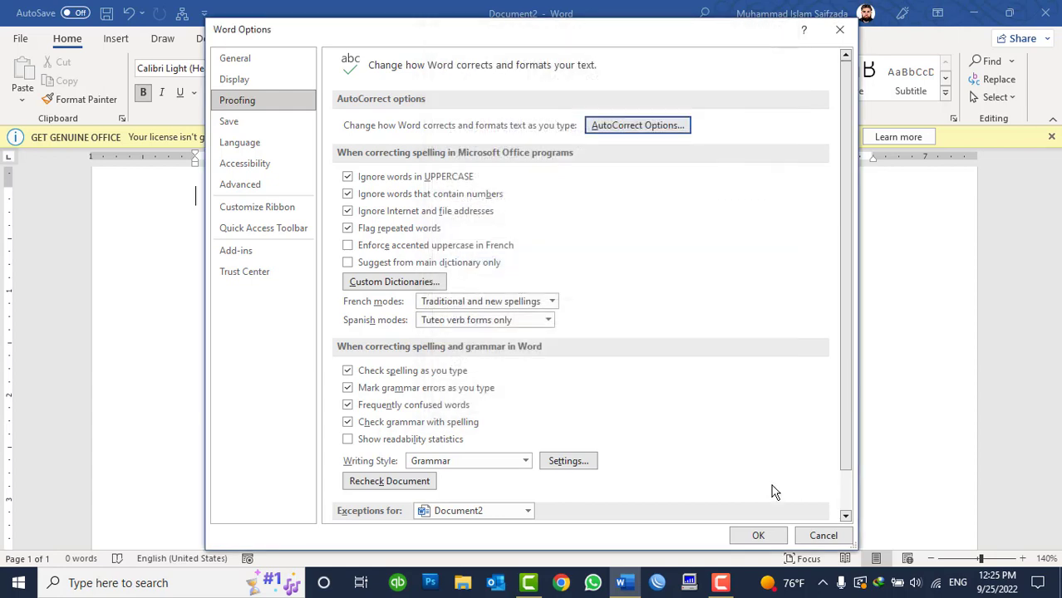
left_click(823, 536)
Step: Type (c) in the document so it auto-corrects to a green ©
scroll(167, 241, "up", 10, "ctrl")
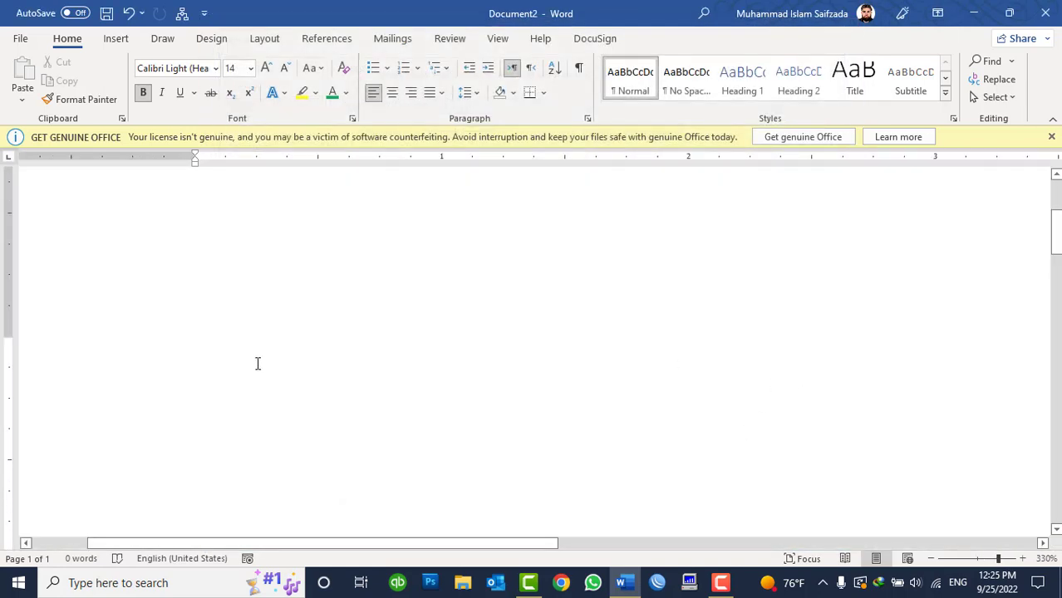
type("(")
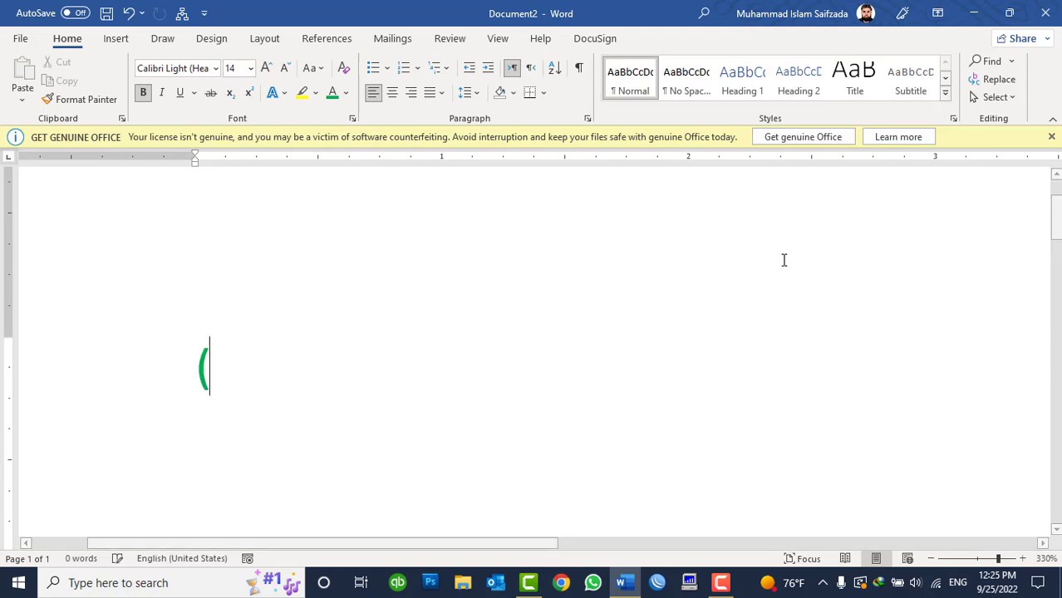
type("c")
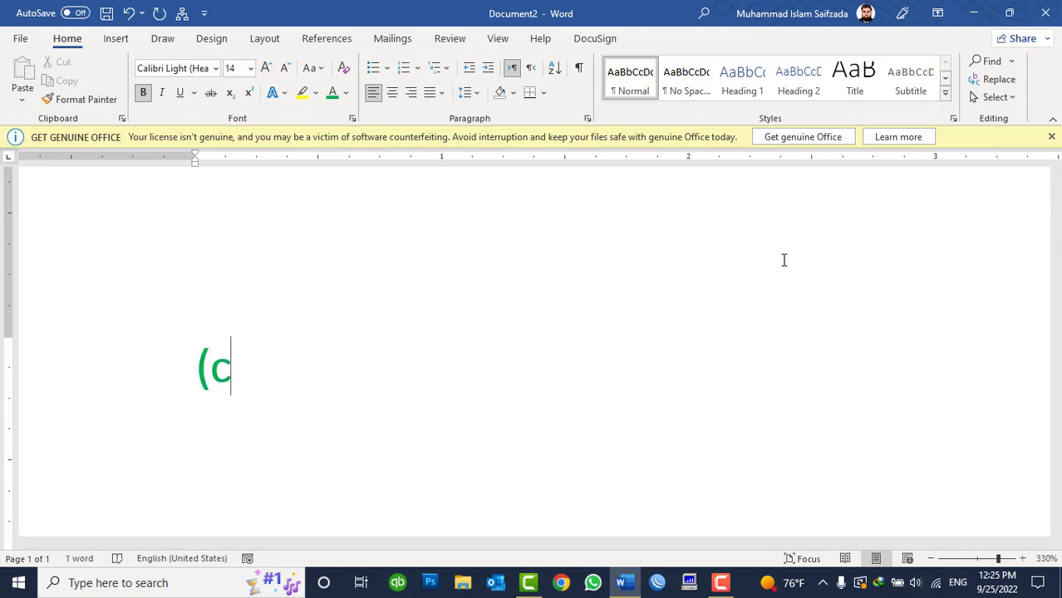
type(")")
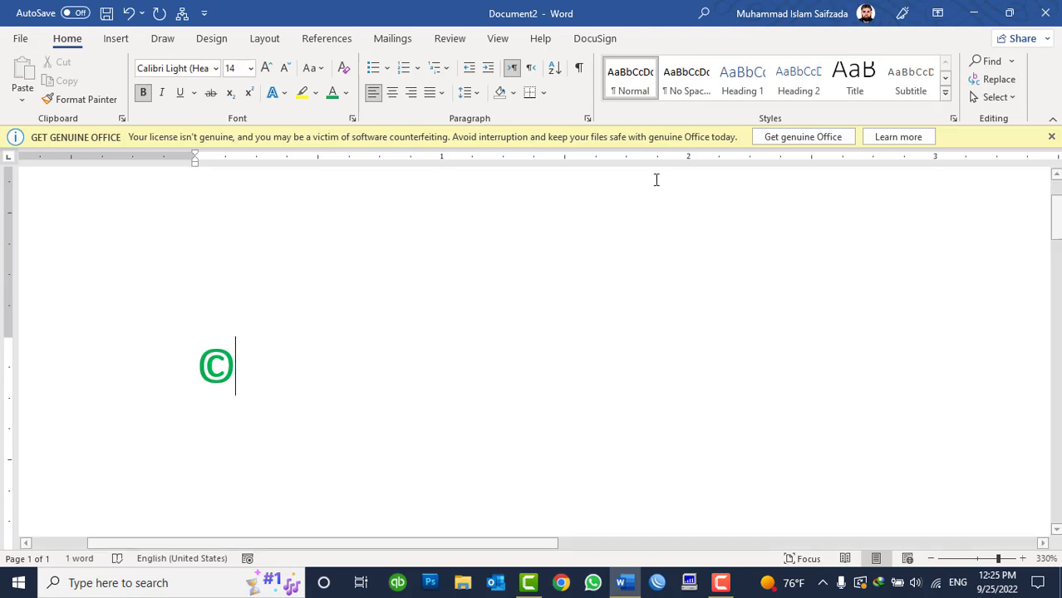
left_click(20, 39)
Step: Reopen AutoCorrect Options from Proofing and glance at the capitalisation Exceptions list
left_click(51, 540)
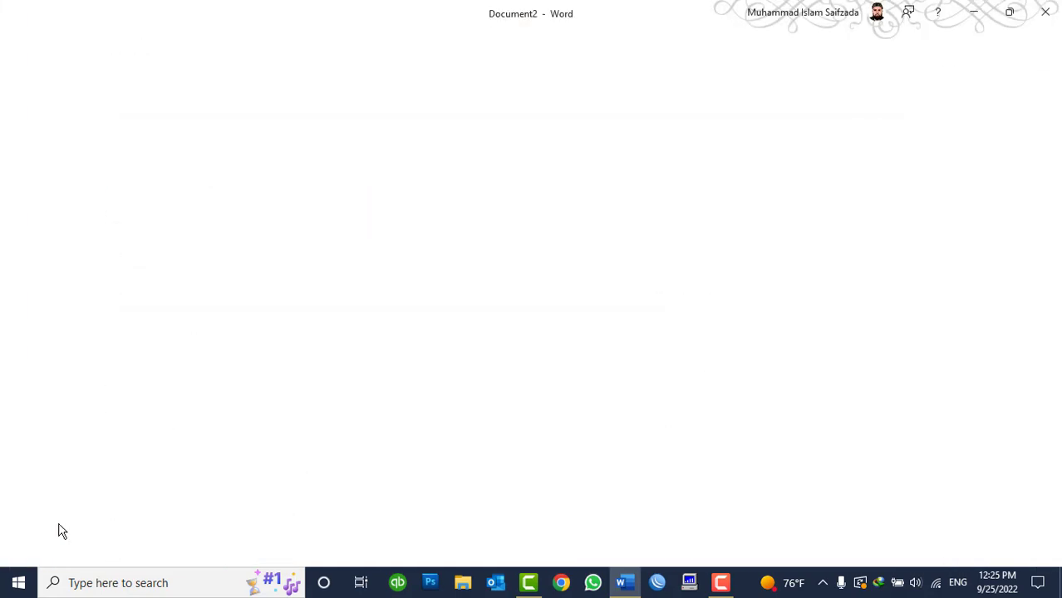
left_click(240, 101)
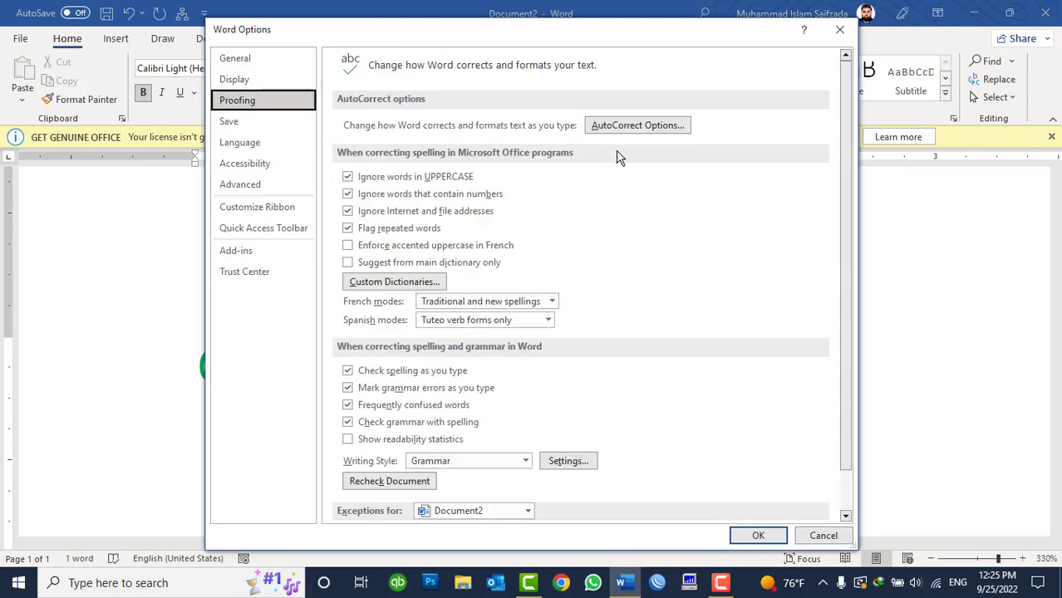
left_click(630, 125)
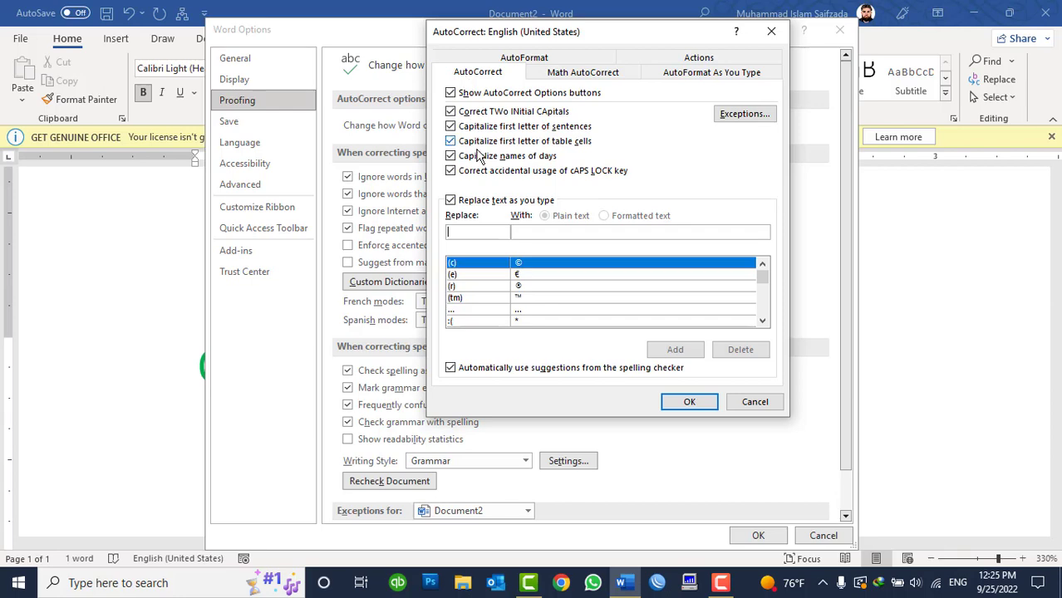
left_click(743, 116)
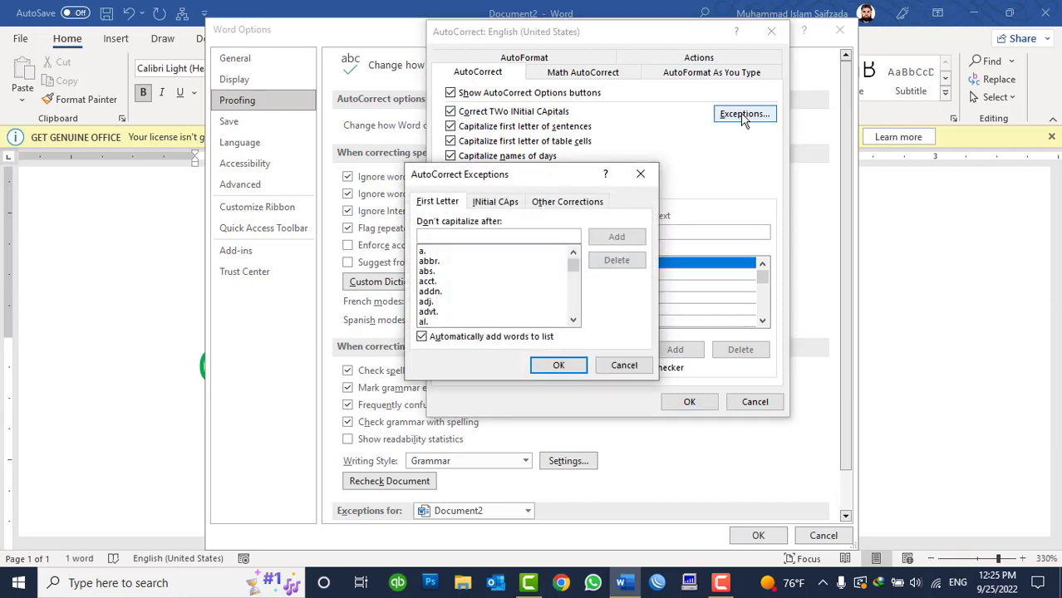
key("Escape")
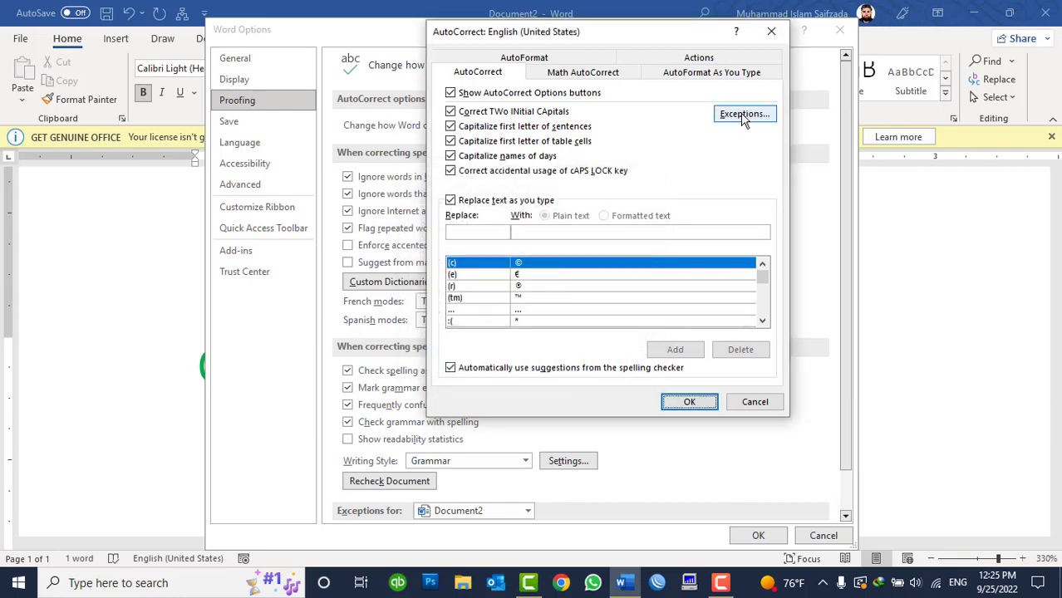